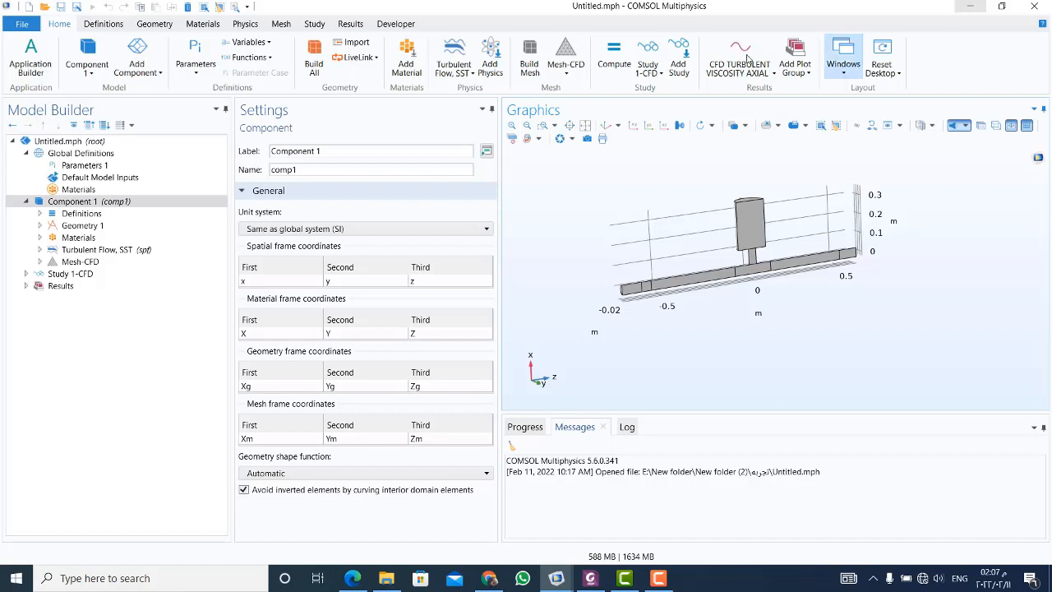
Add the Linearized Navier-Stokes, Frequency Domain aeroacoustics interface to Component 1, excluding it from being solved in Study 1-CFD.
click(244, 26)
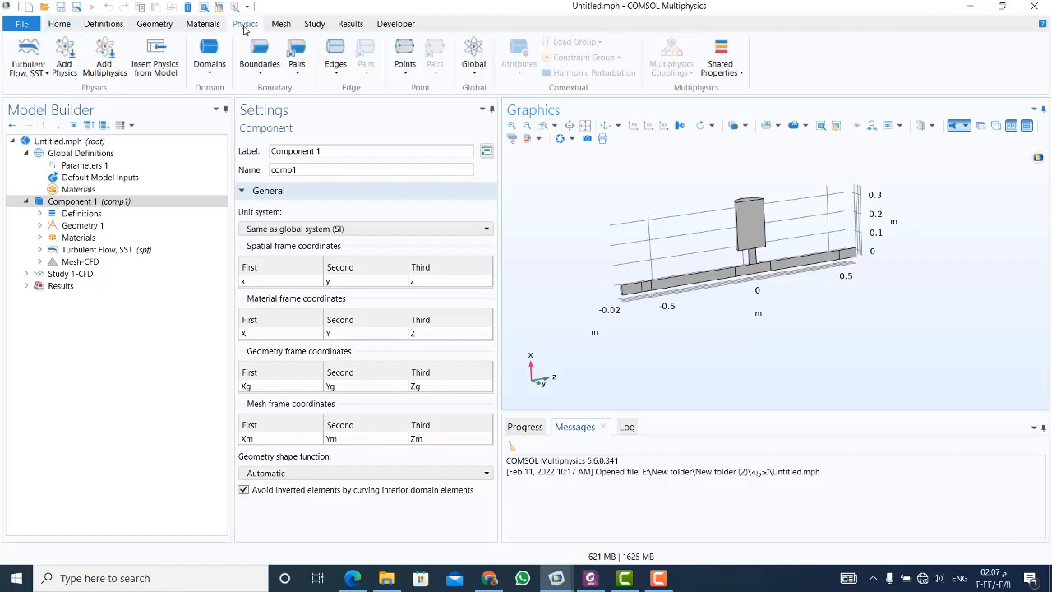
click(64, 58)
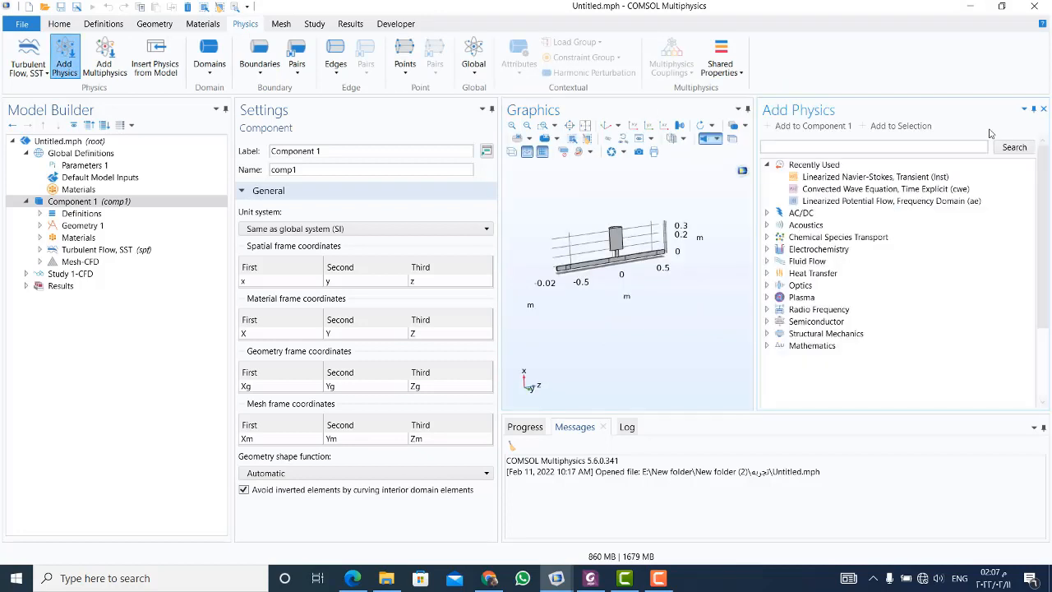
click(767, 225)
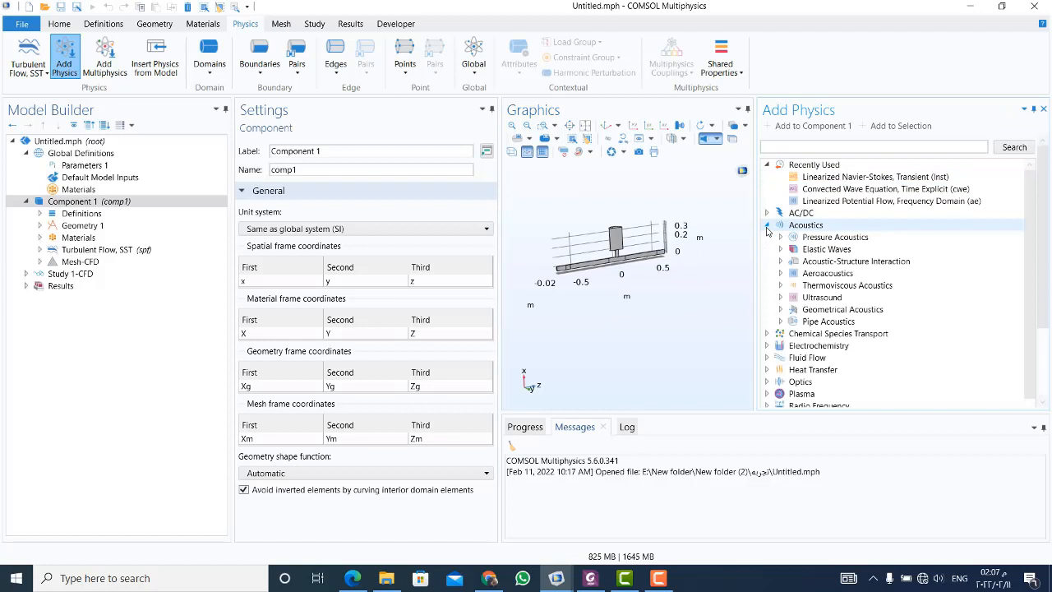
click(781, 273)
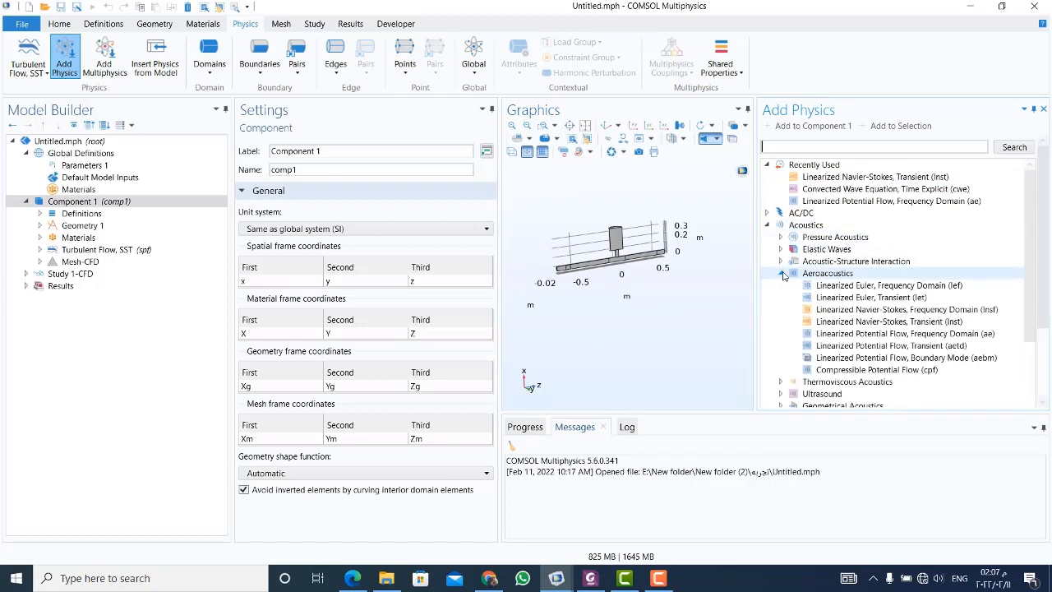
click(904, 309)
drag(1025, 324, 1025, 403)
click(1043, 394)
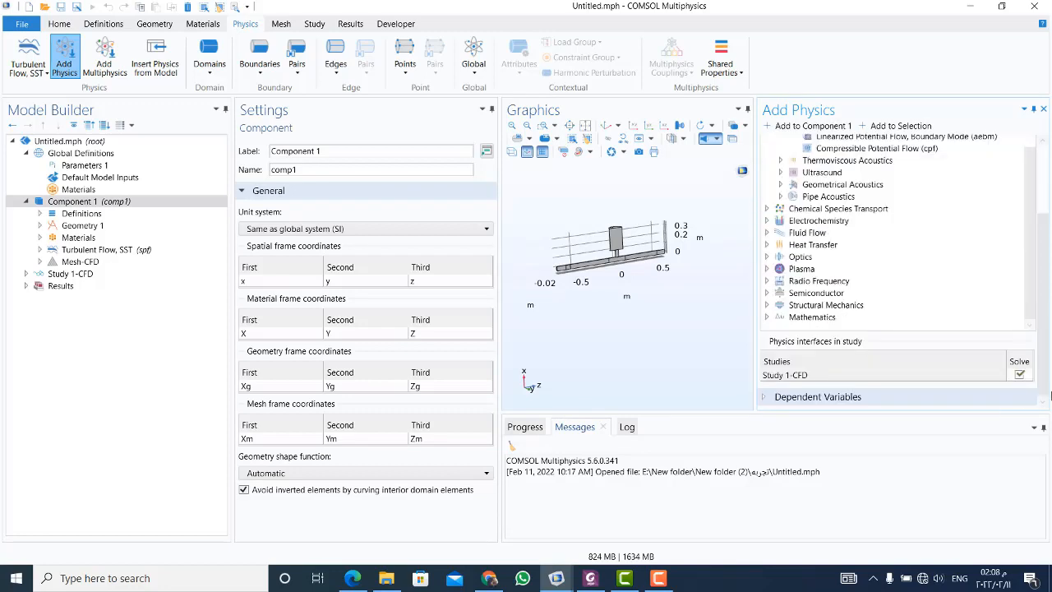
click(1020, 375)
drag(1042, 246, 1044, 161)
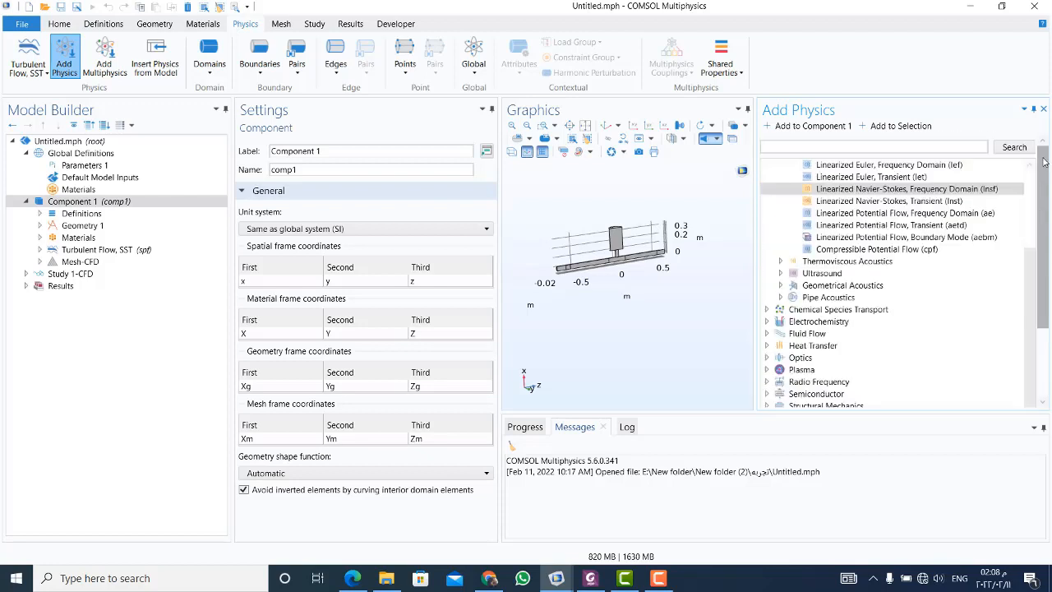
click(863, 190)
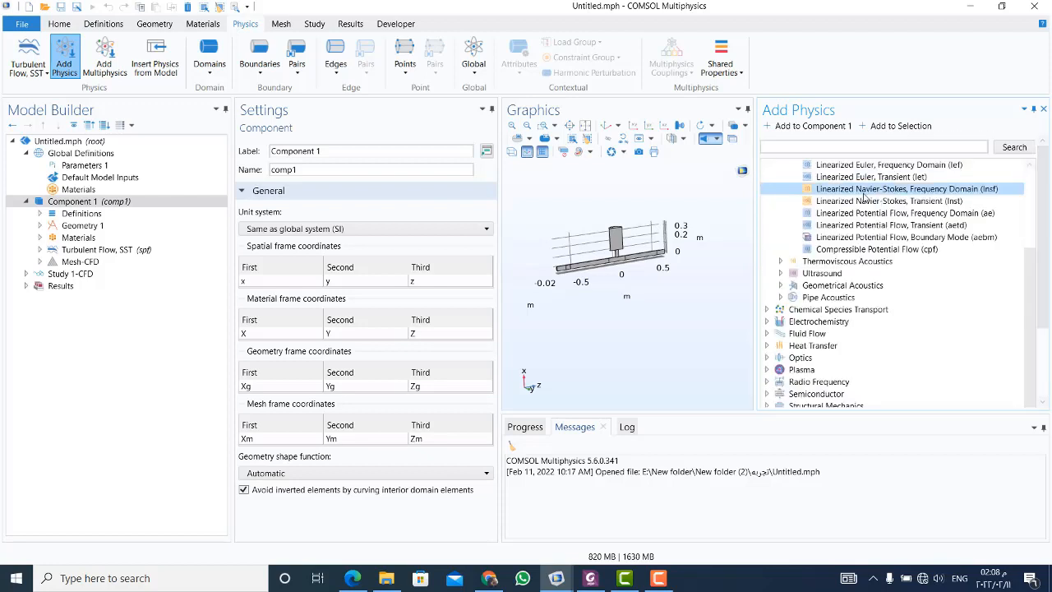
click(795, 127)
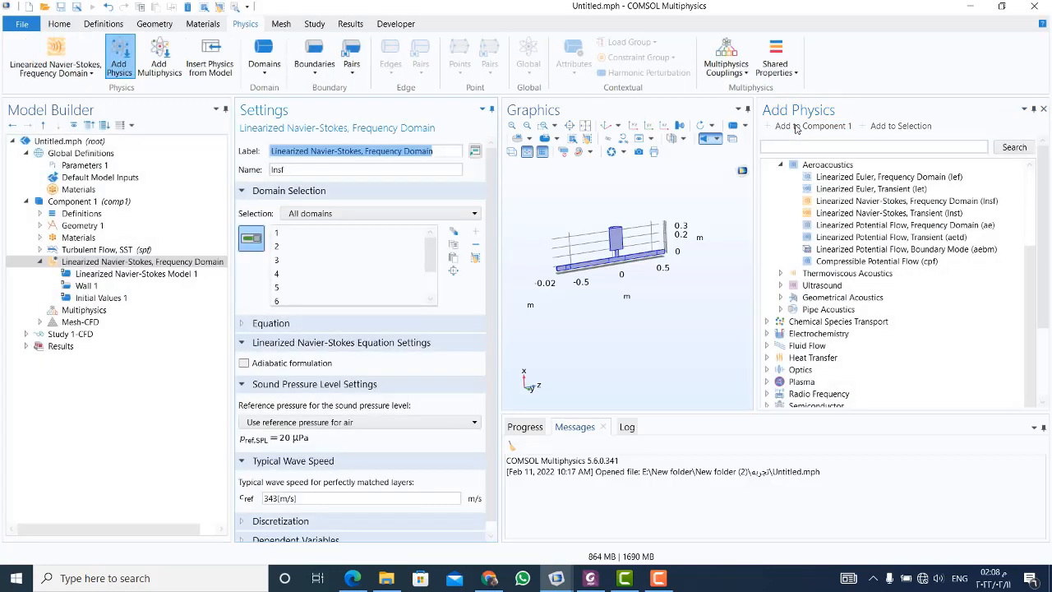
Add a Background Fluid Flow Coupling under Multiphysics and apply it to all domains.
click(115, 263)
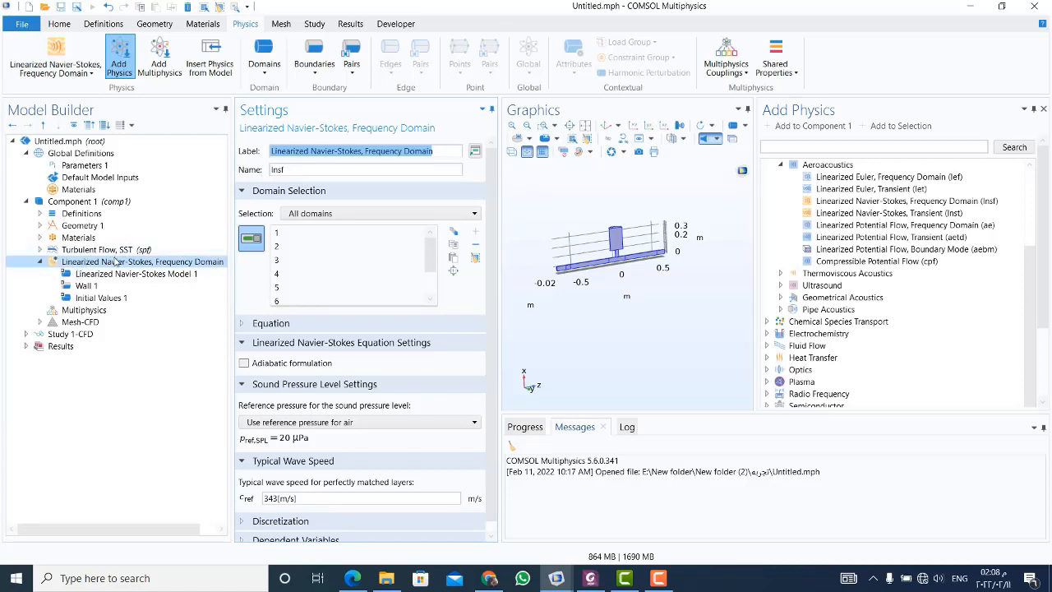
click(40, 262)
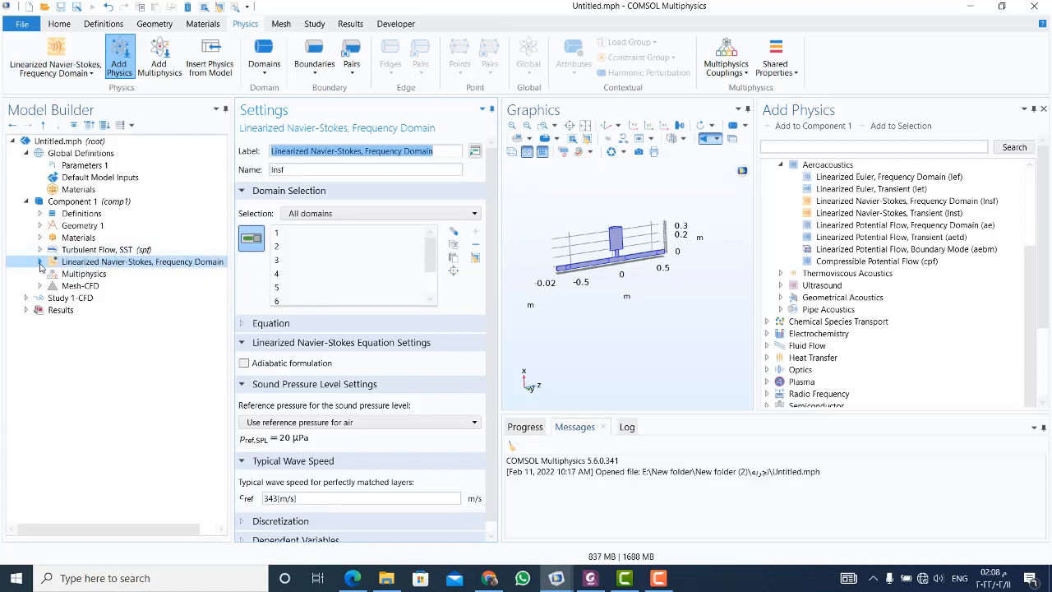
click(55, 277)
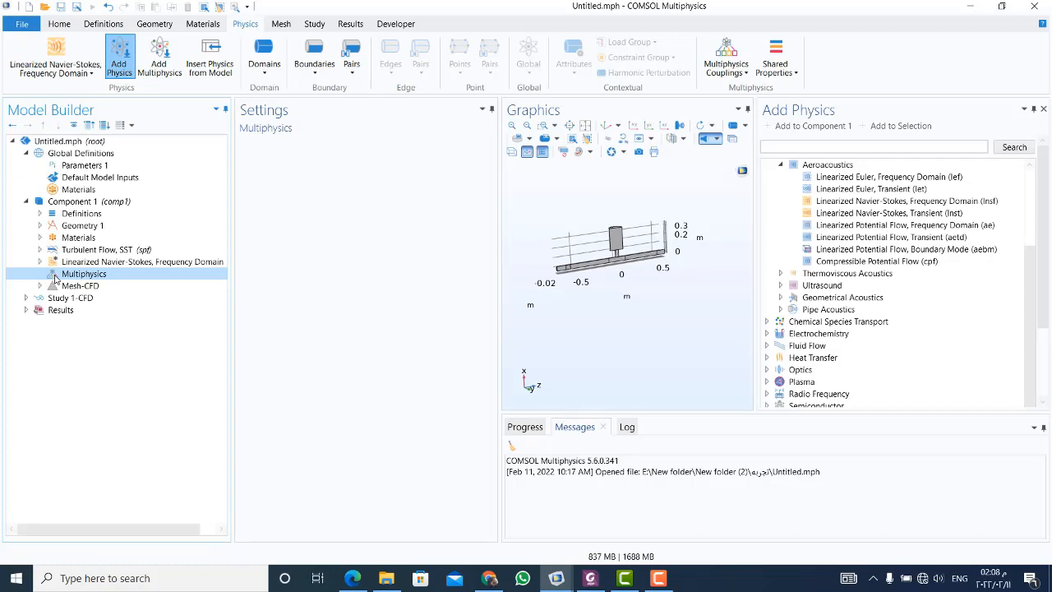
click(725, 59)
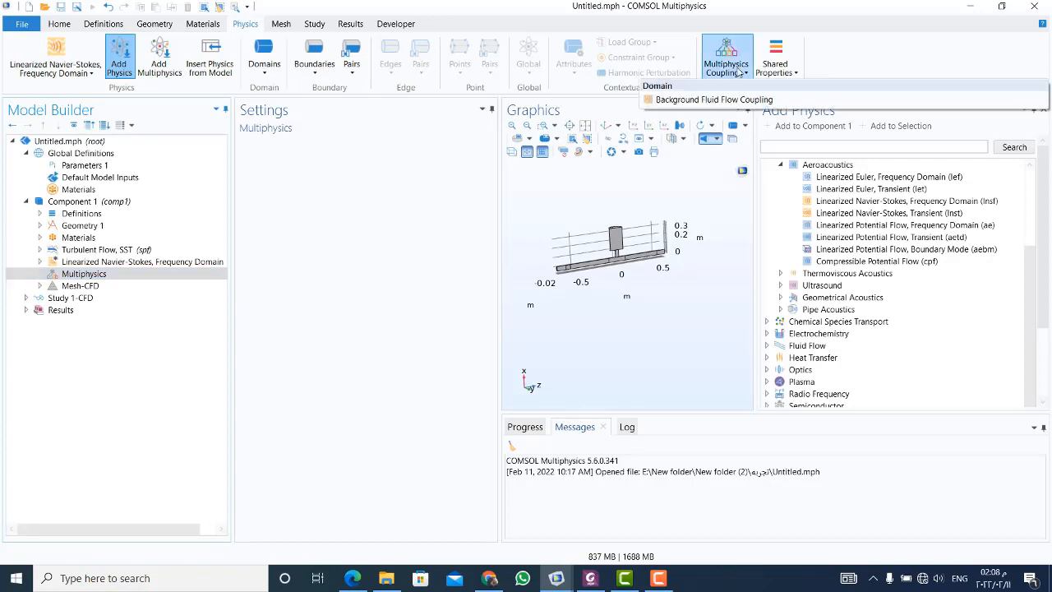
click(690, 100)
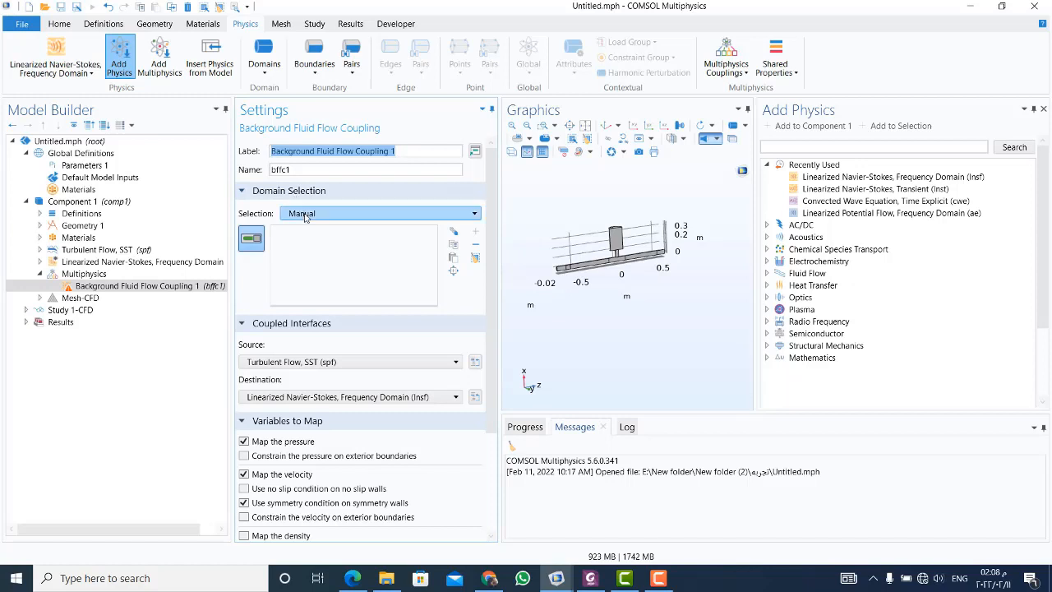
click(300, 213)
click(312, 240)
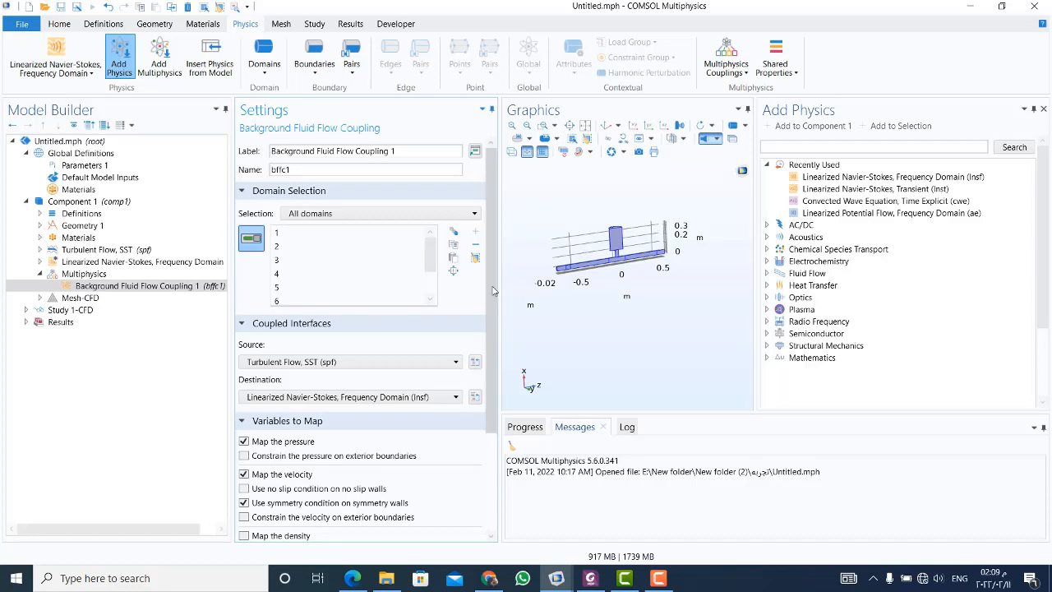
Enable mapping of the density and the turbulent viscosity in the Background Fluid Flow Coupling.
scroll(312, 343, down, 5)
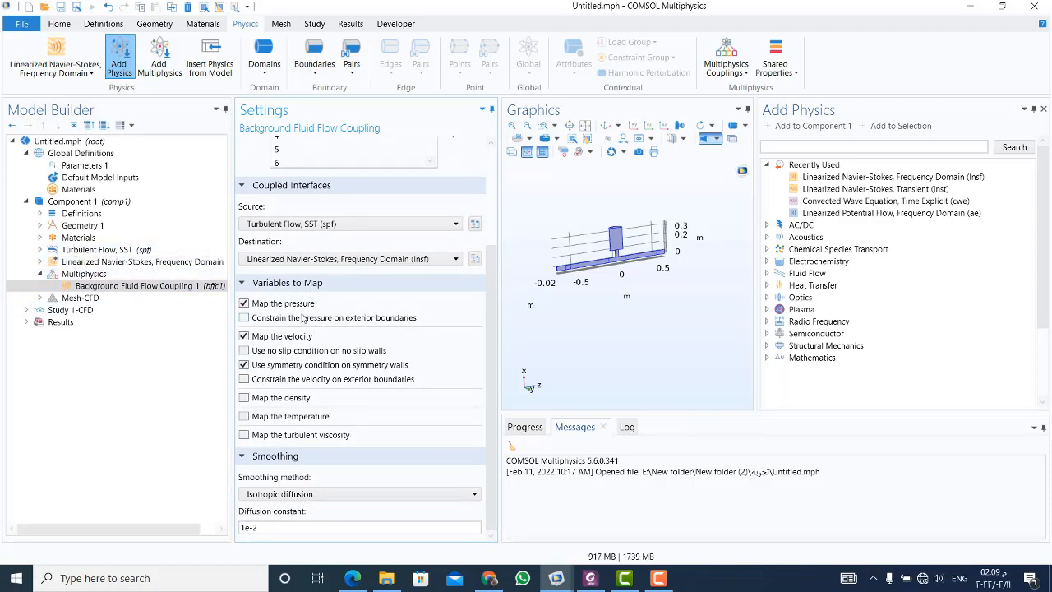
click(245, 398)
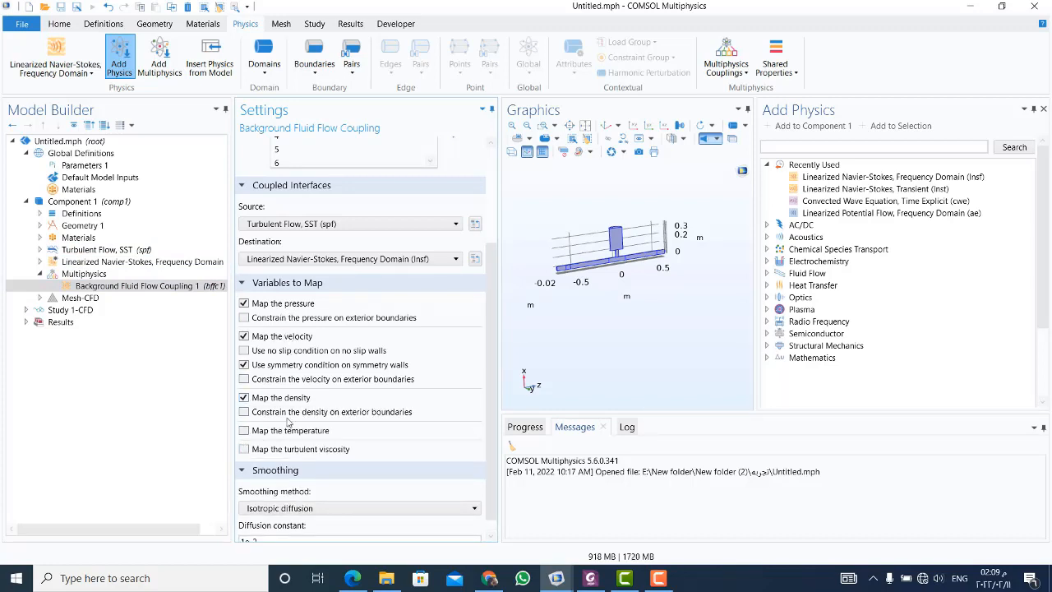
click(244, 450)
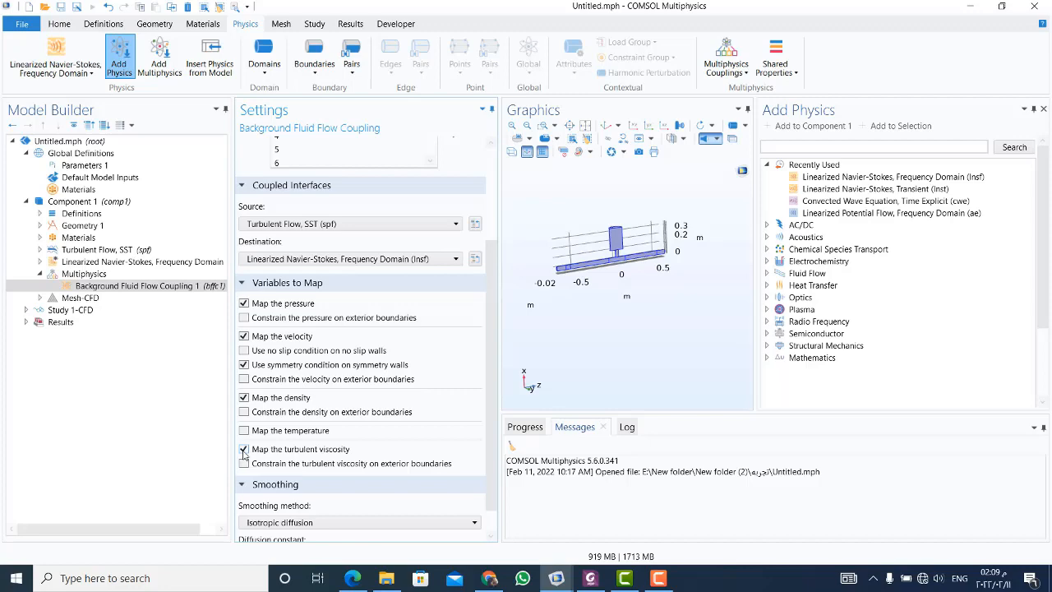
Add a second mesh to Component 1 and label it "Mesh -acoustics".
click(76, 202)
right_click(79, 205)
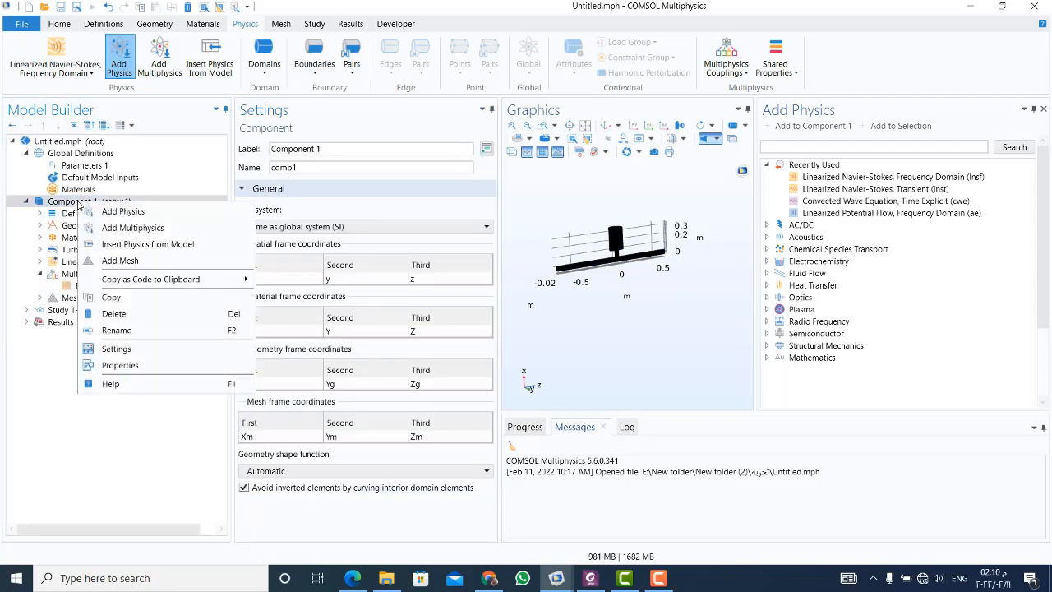
key(Escape)
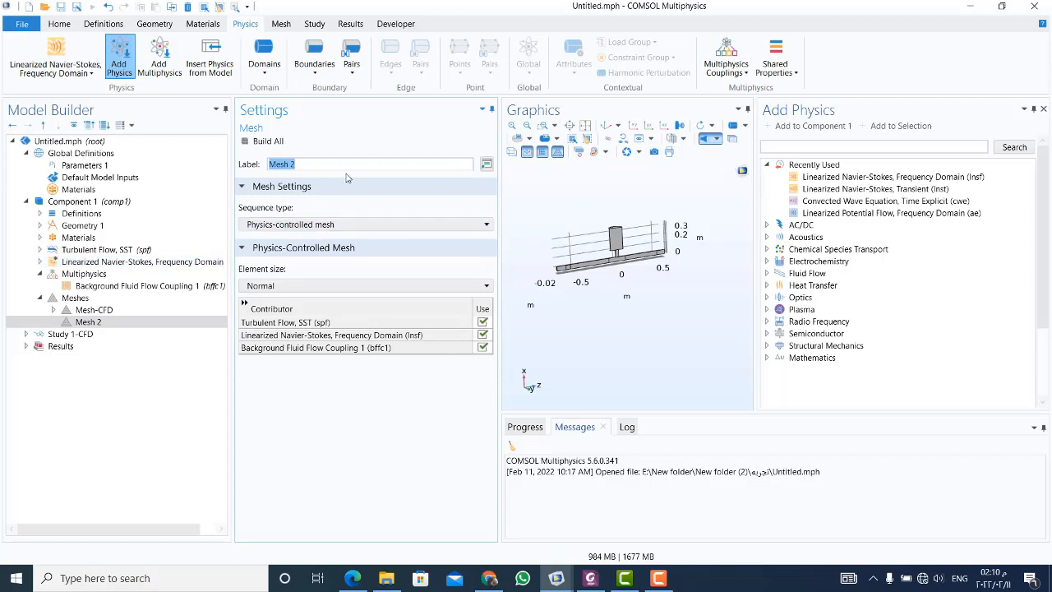
click(313, 165)
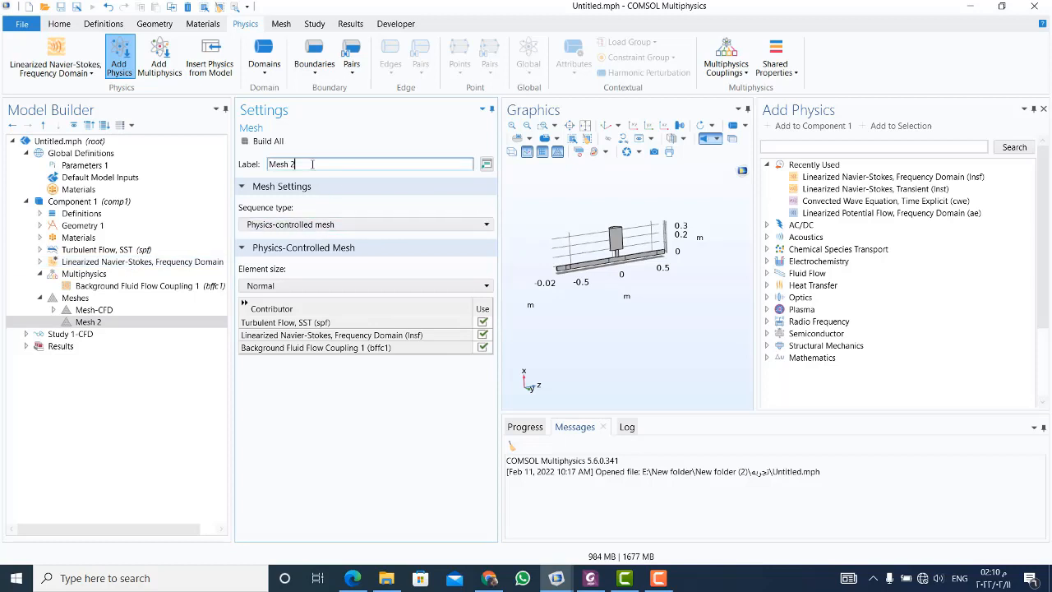
key(BackSpace)
text(-acoustics)
key(Return)
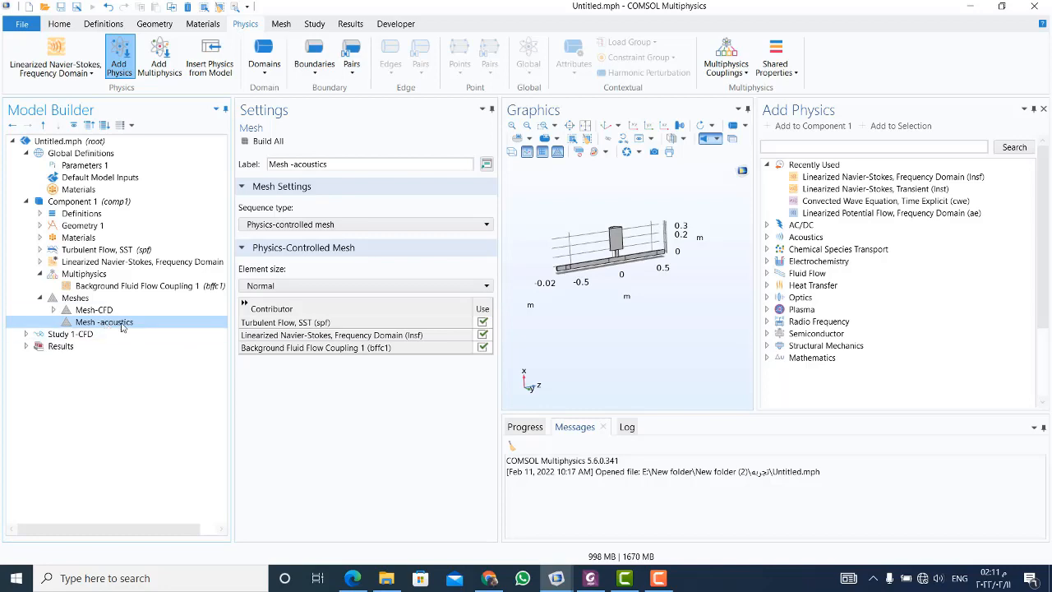
Add a Free Tetrahedral operation to Mesh -acoustics and switch the mesh's global element size to custom.
right_click(120, 322)
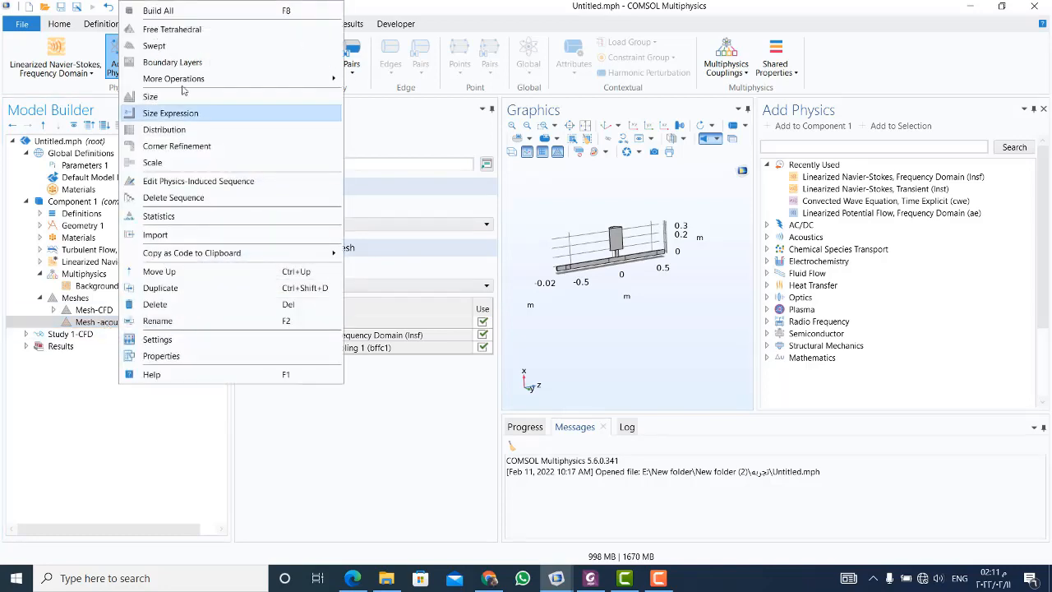
click(175, 30)
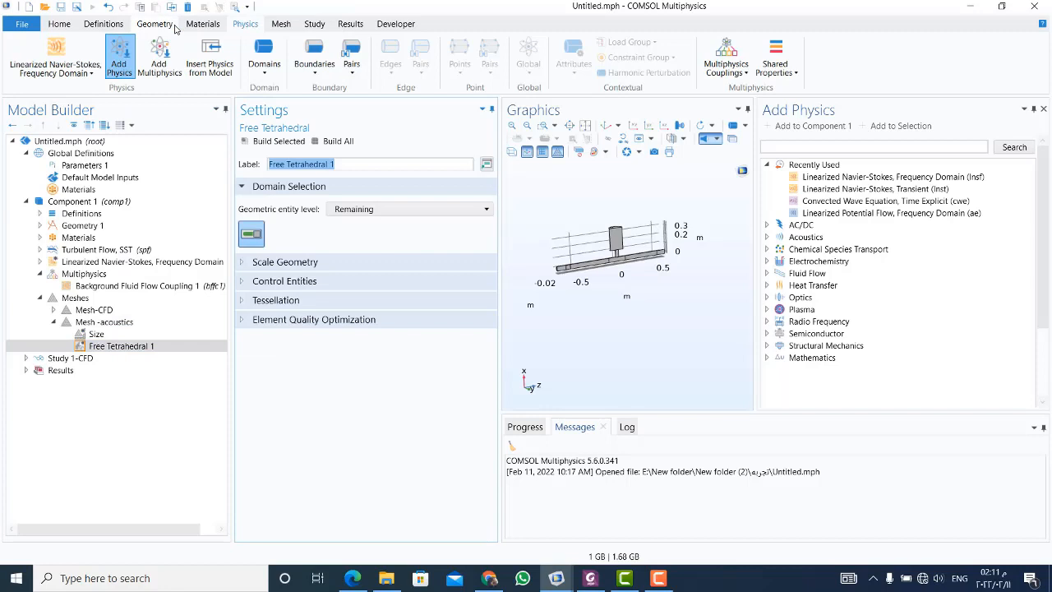
click(97, 334)
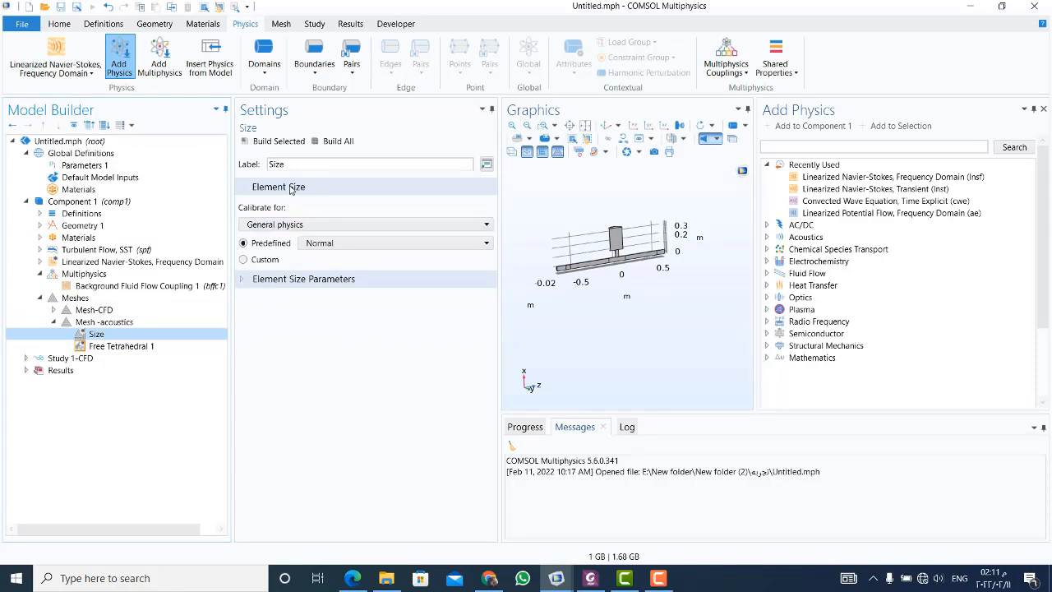
click(251, 264)
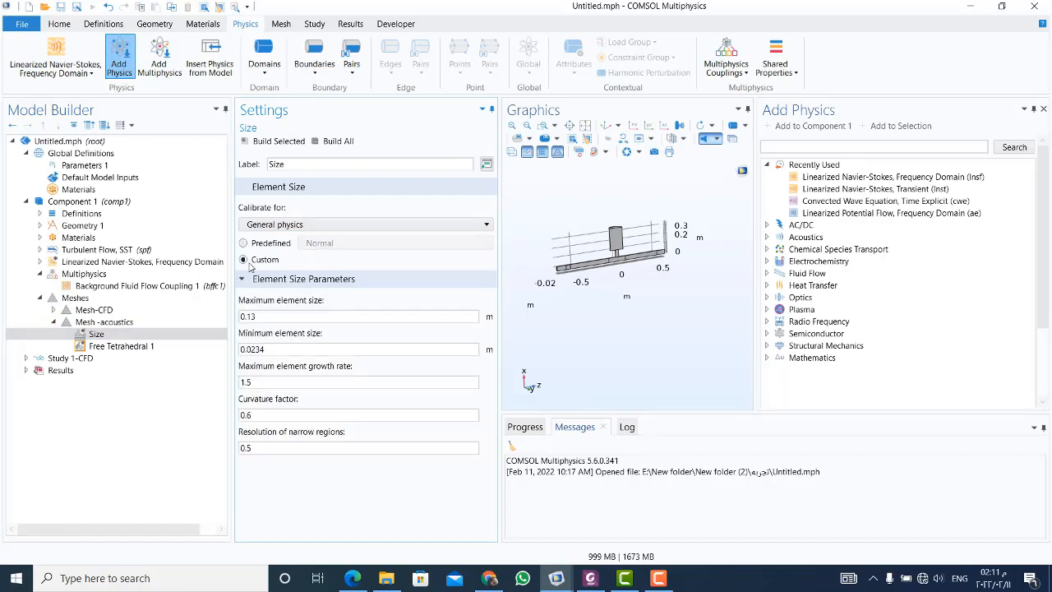
Set the acoustics mesh's maximum element size to Dmain/8.
click(266, 317)
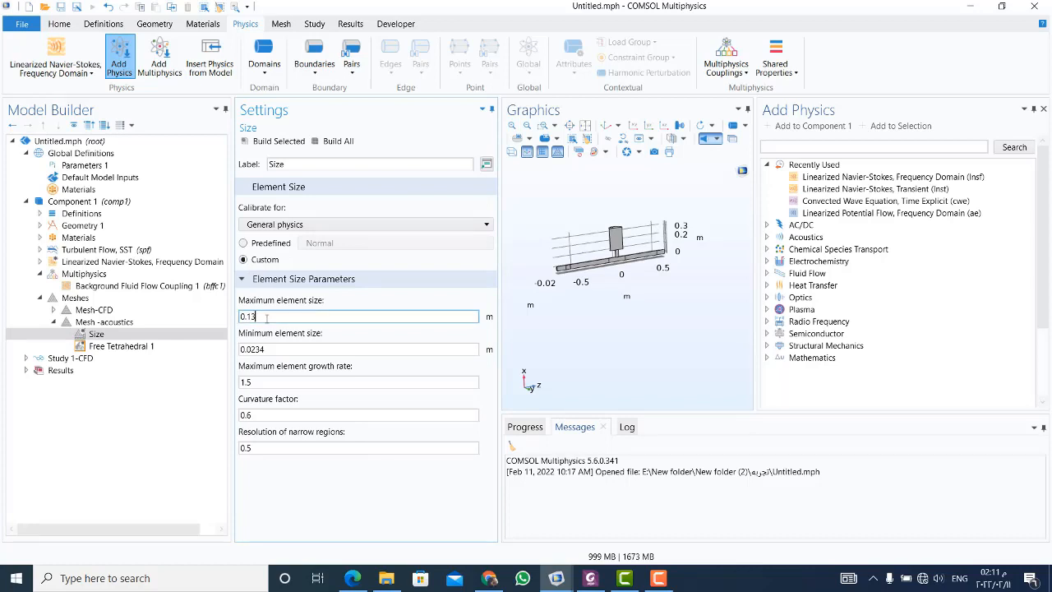
key(BackSpace)
key(BackSpace)
key(BackSpace)
key(BackSpace)
text(0)
text(main)
text(/)
text(8)
click(250, 380)
Set the acoustics mesh's minimum element size to Dmain/15.
click(275, 349)
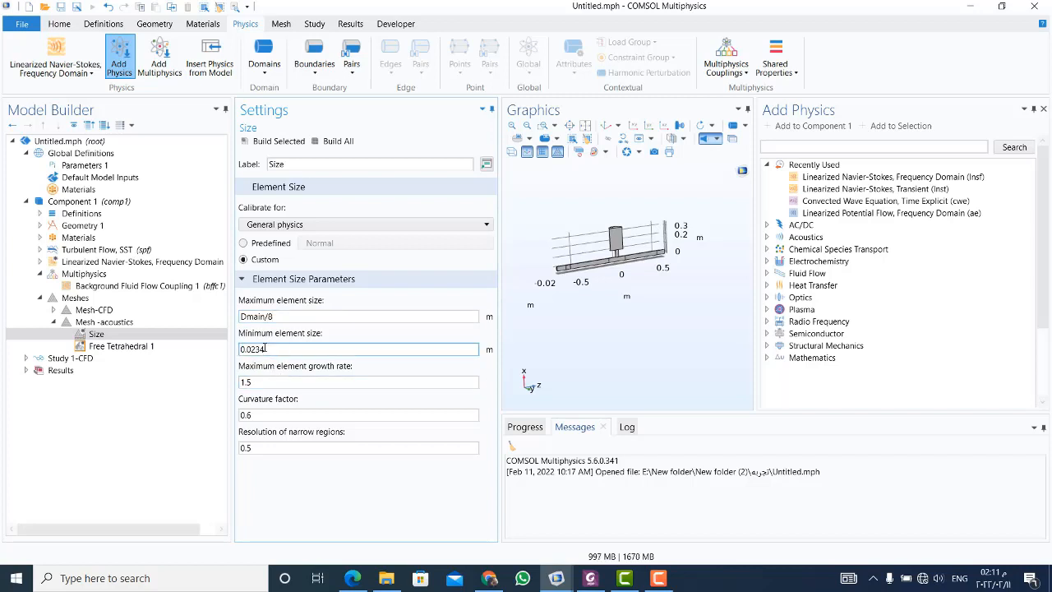
drag(266, 349, 119, 355)
text(D)
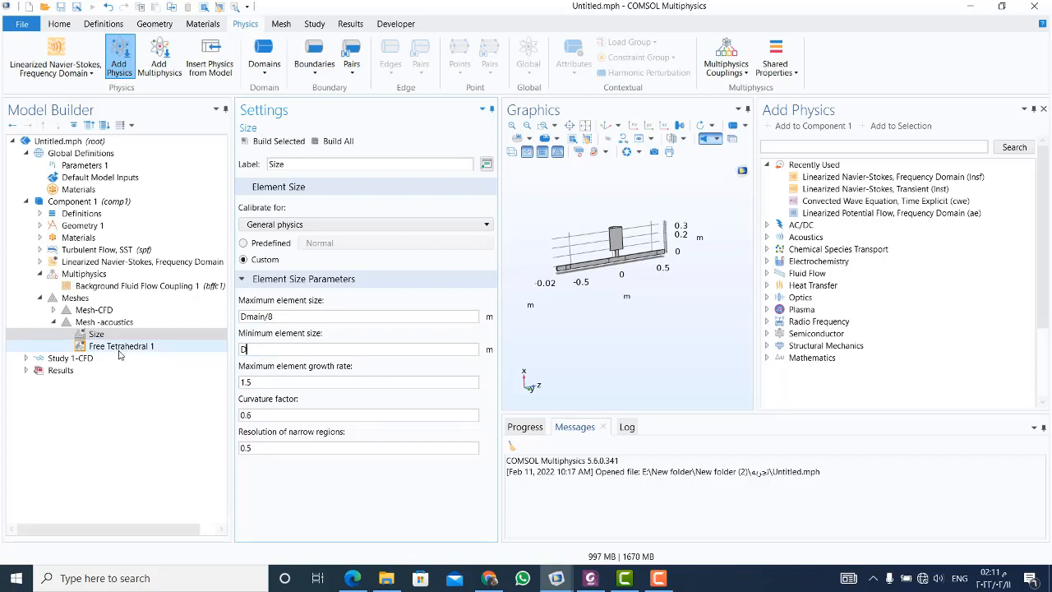
text(main/15)
click(269, 382)
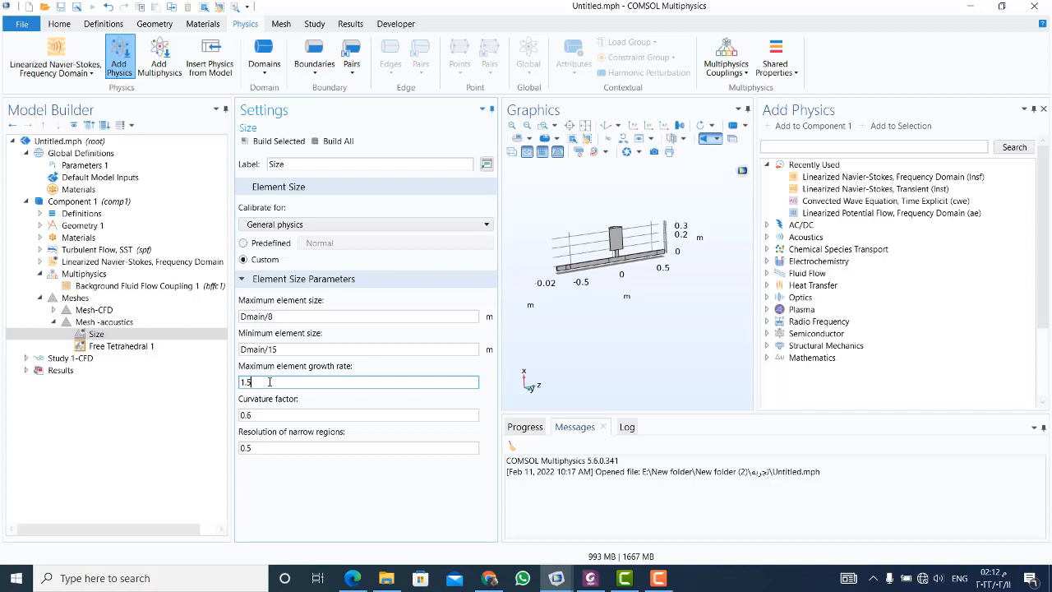
Restrict Free Tetrahedral 1 to manually selected domains: the inner pipe sections, neck and chamber, leaving out the pipe's two end sections.
click(128, 346)
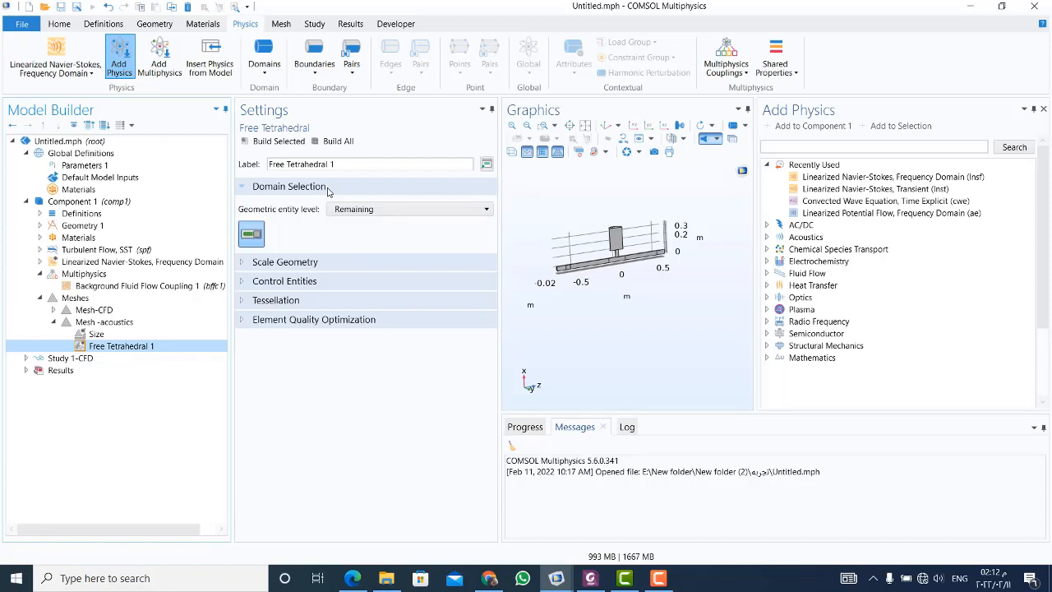
click(386, 208)
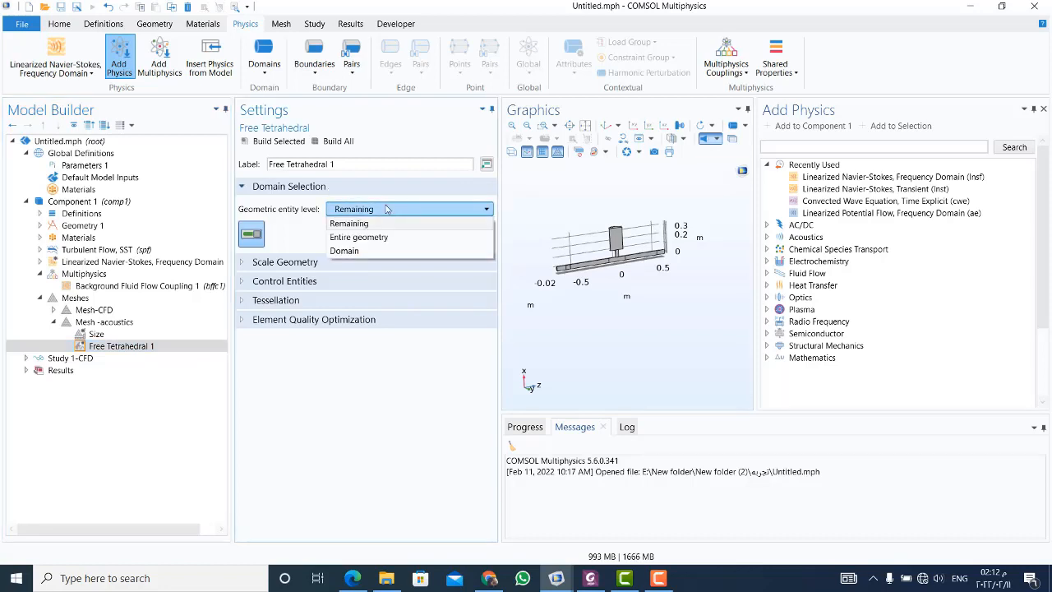
click(370, 248)
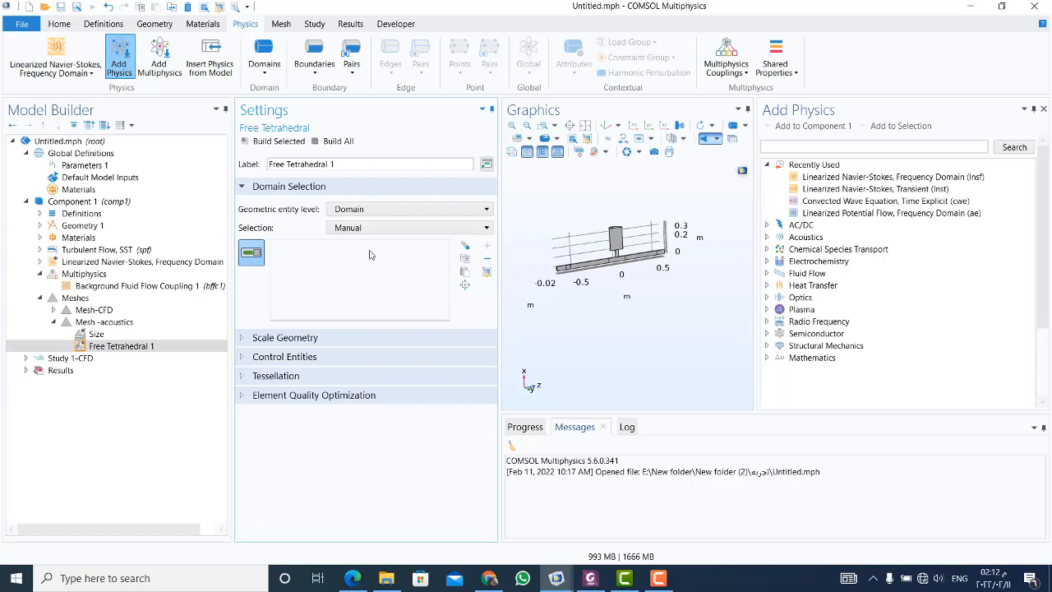
click(563, 270)
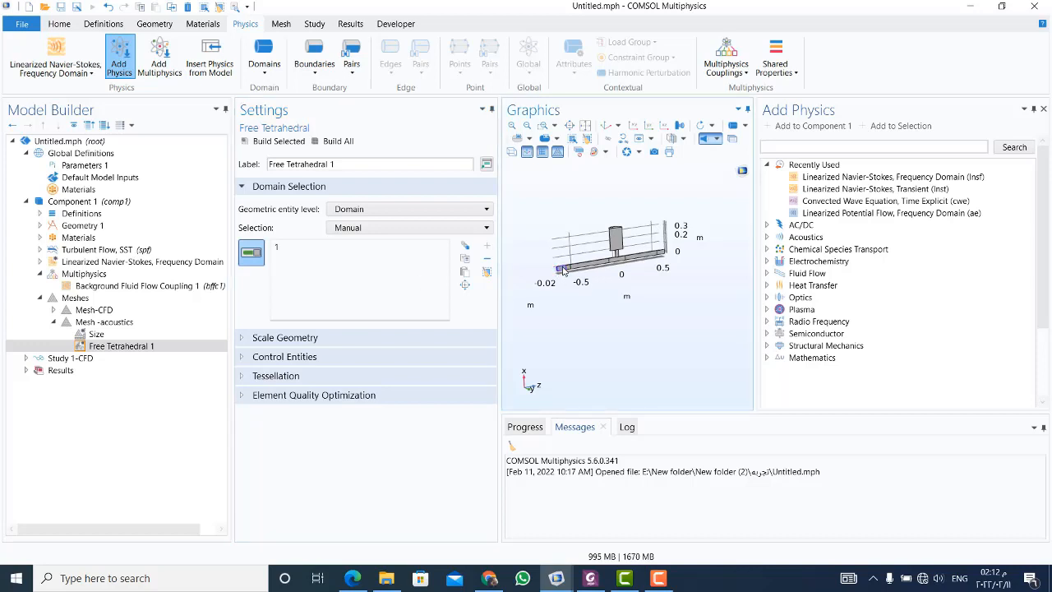
click(566, 272)
click(569, 270)
click(585, 265)
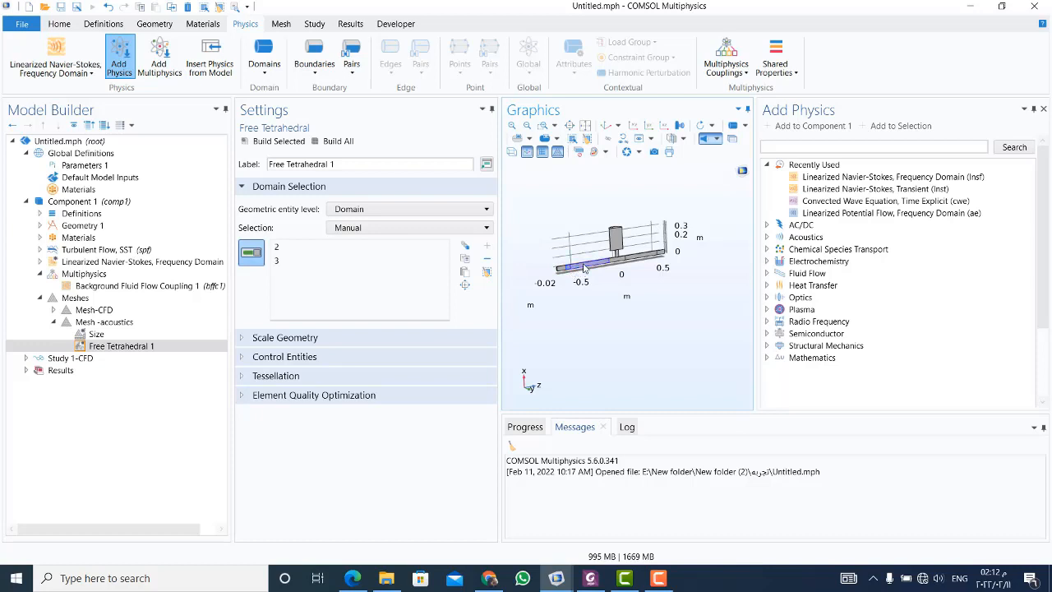
click(644, 262)
click(618, 261)
click(661, 256)
click(617, 244)
click(617, 243)
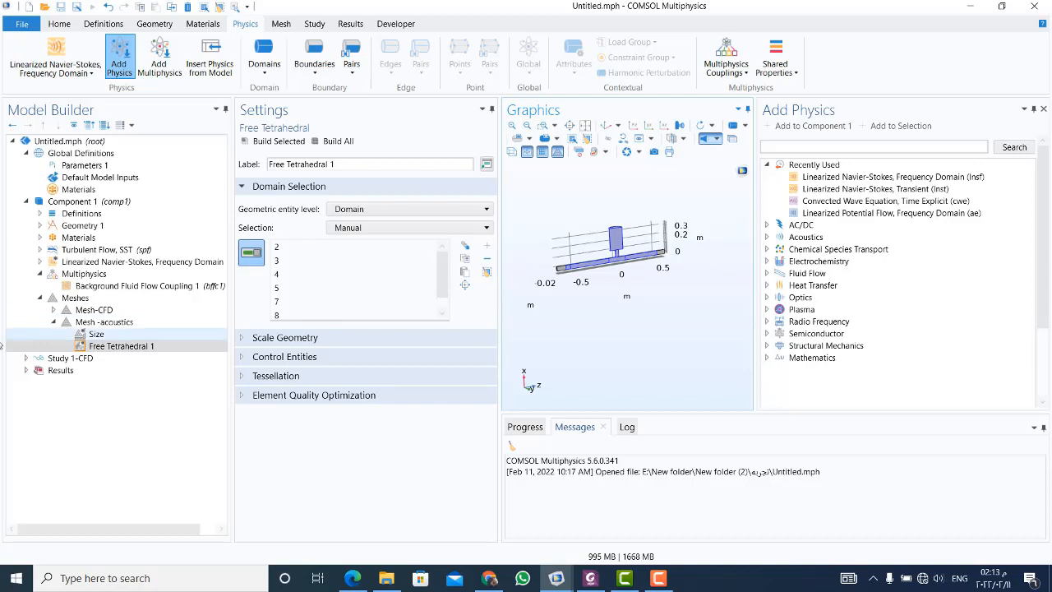
Add a Size attribute to Free Tetrahedral 1 and set its geometric entity level to Boundary.
right_click(126, 347)
click(157, 130)
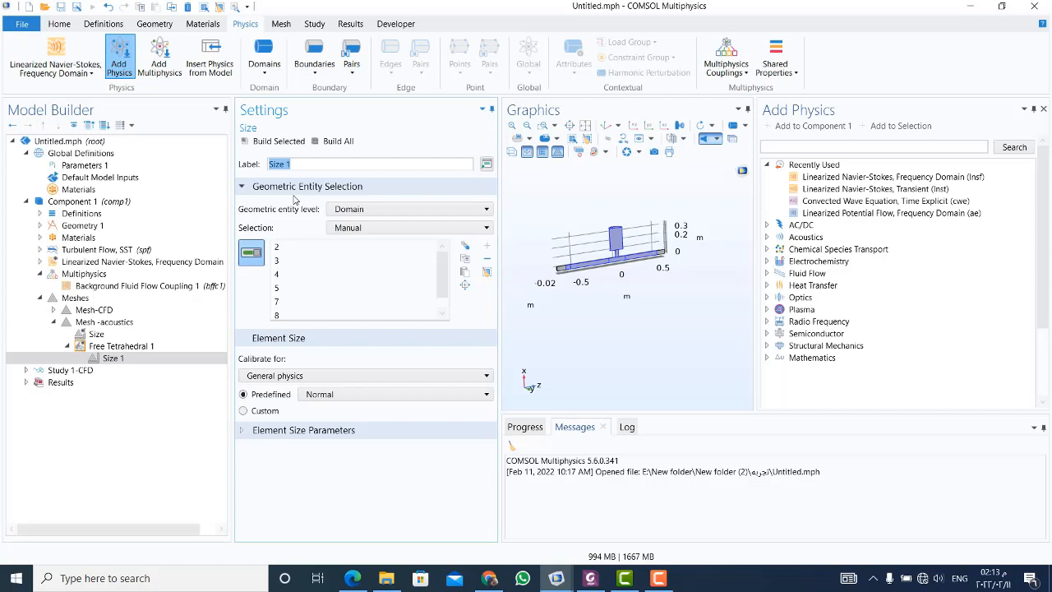
click(376, 210)
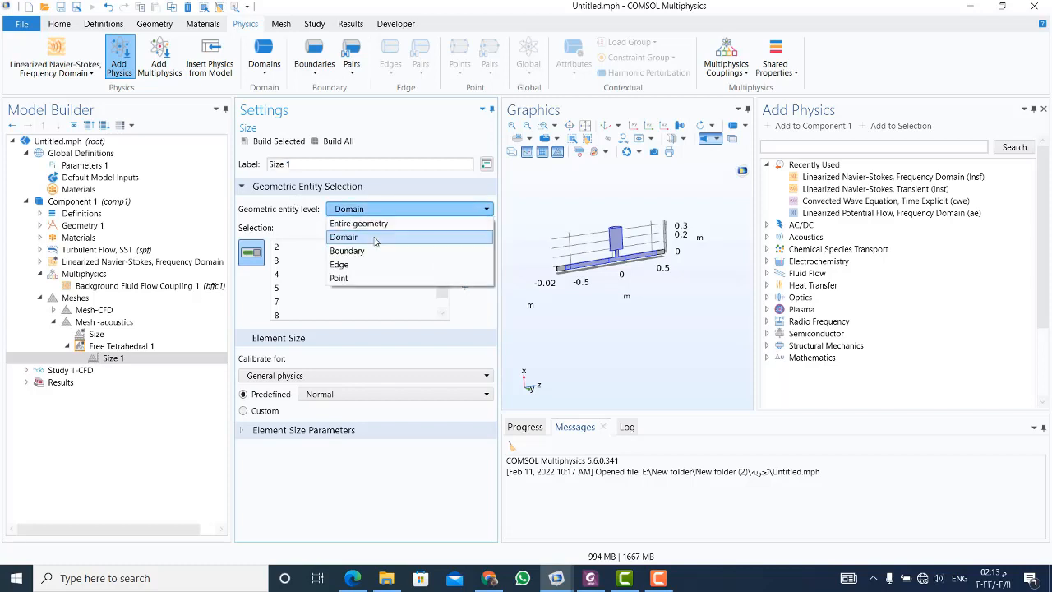
click(375, 251)
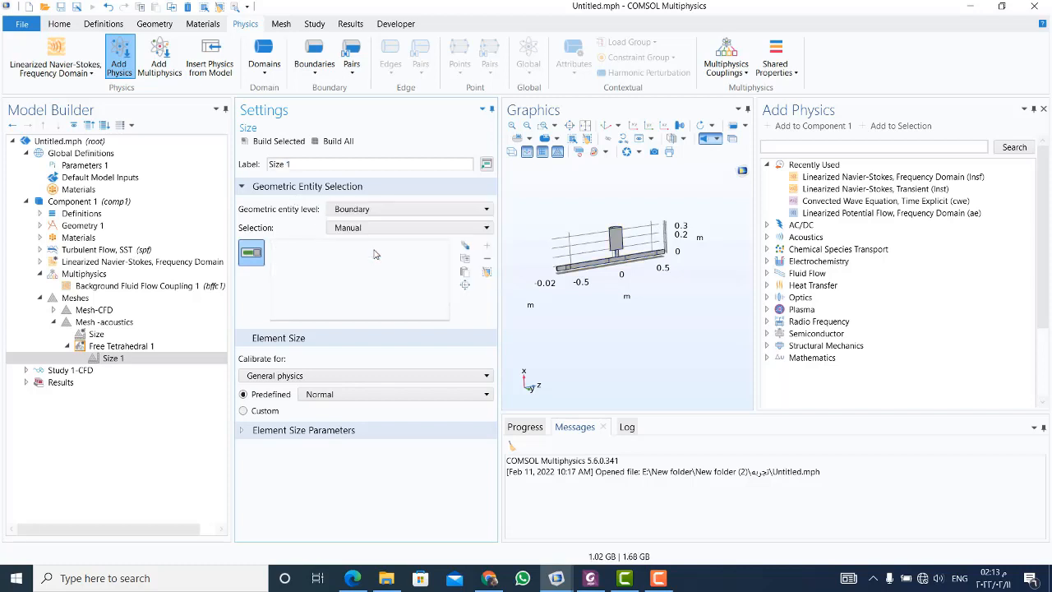
Assign Size 1 only to boundary 26, the interface where the neck meets the main pipe.
click(542, 126)
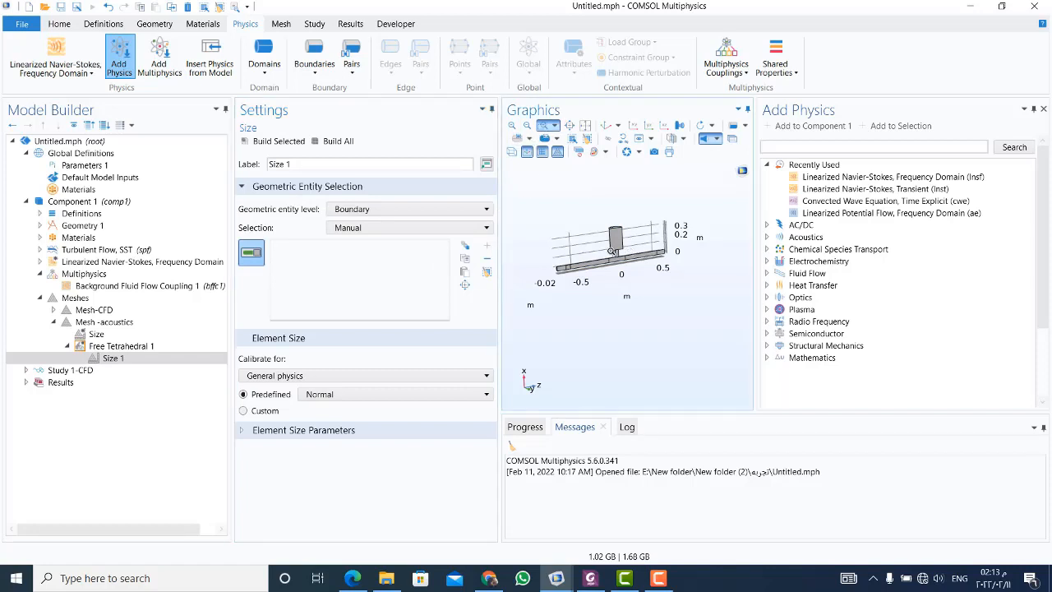
drag(610, 250, 630, 261)
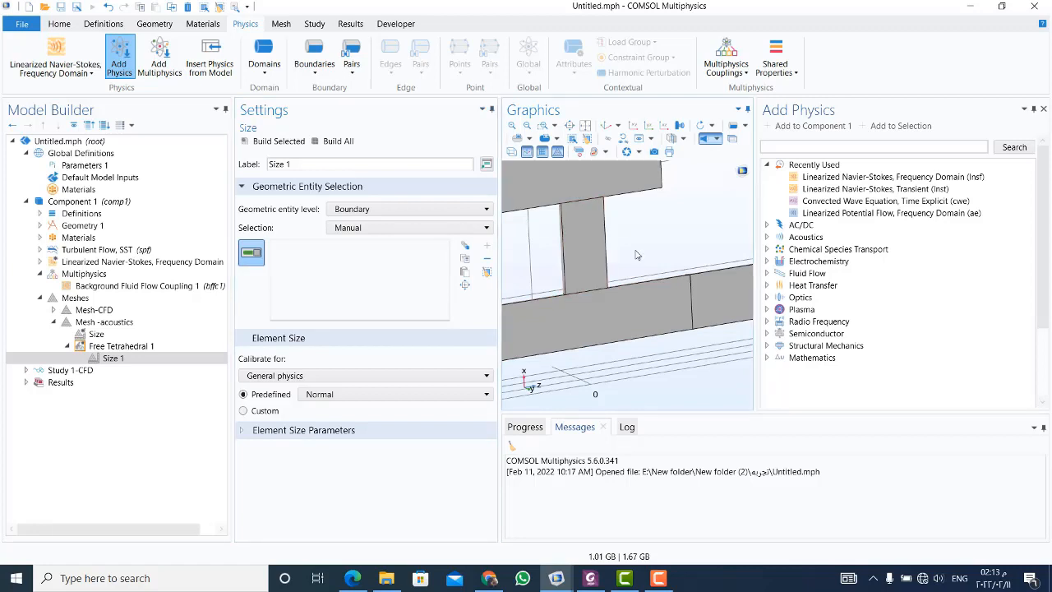
key(ctrl+a)
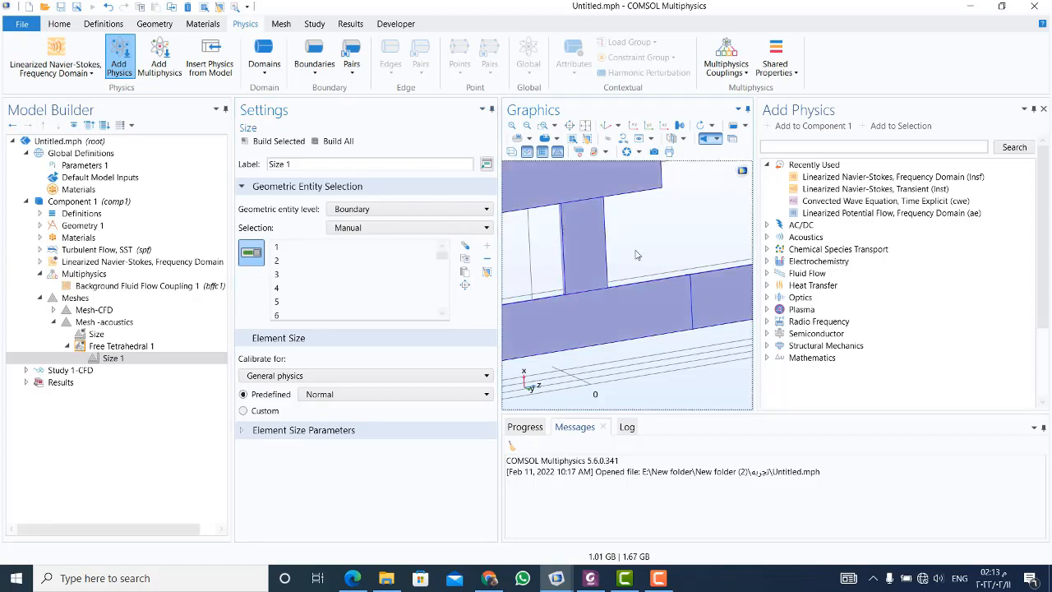
click(300, 248)
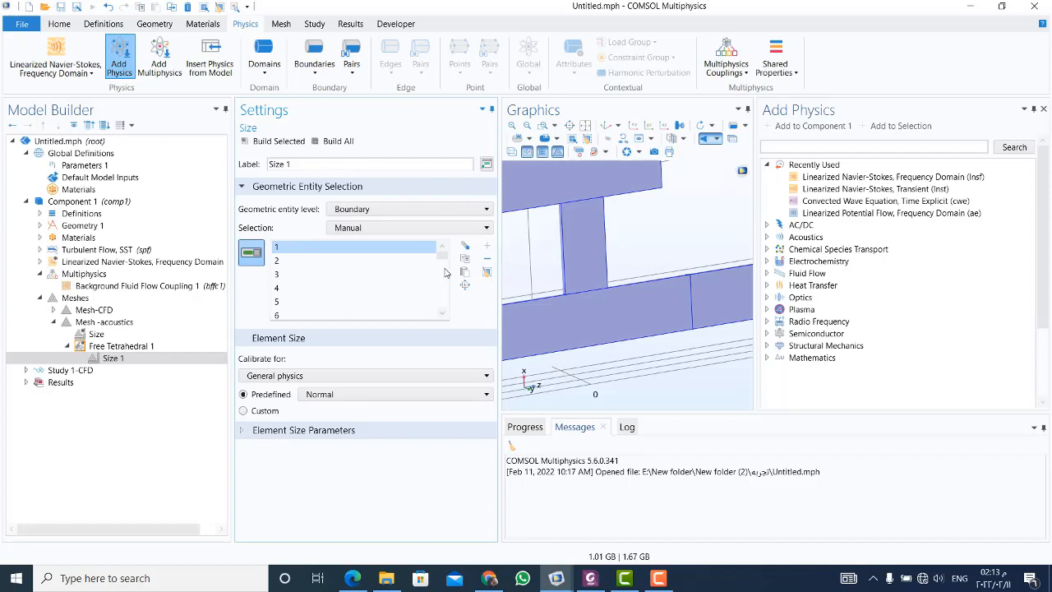
drag(444, 261, 444, 291)
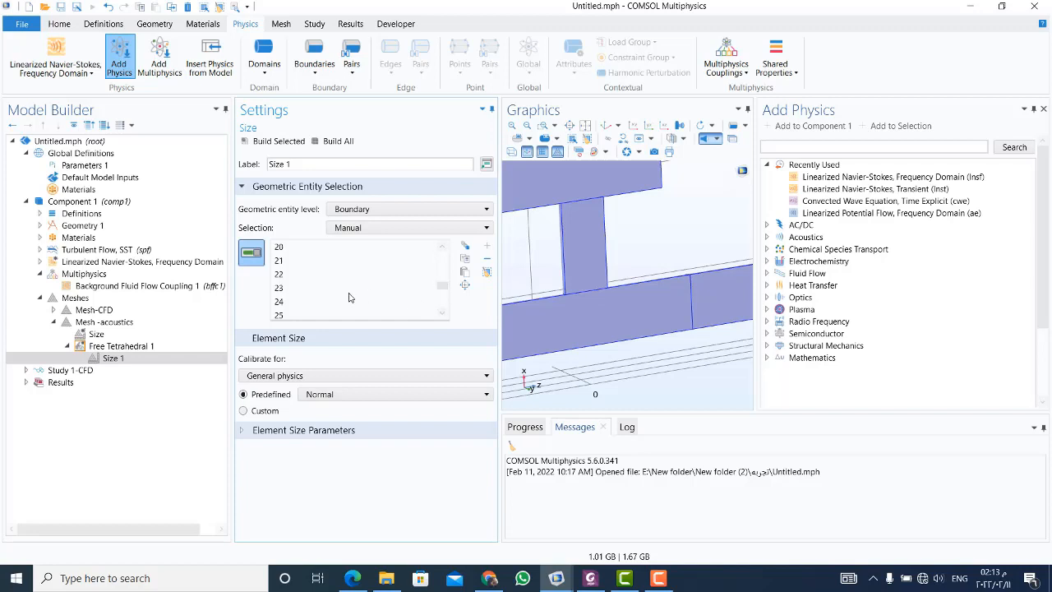
shift+click(296, 315)
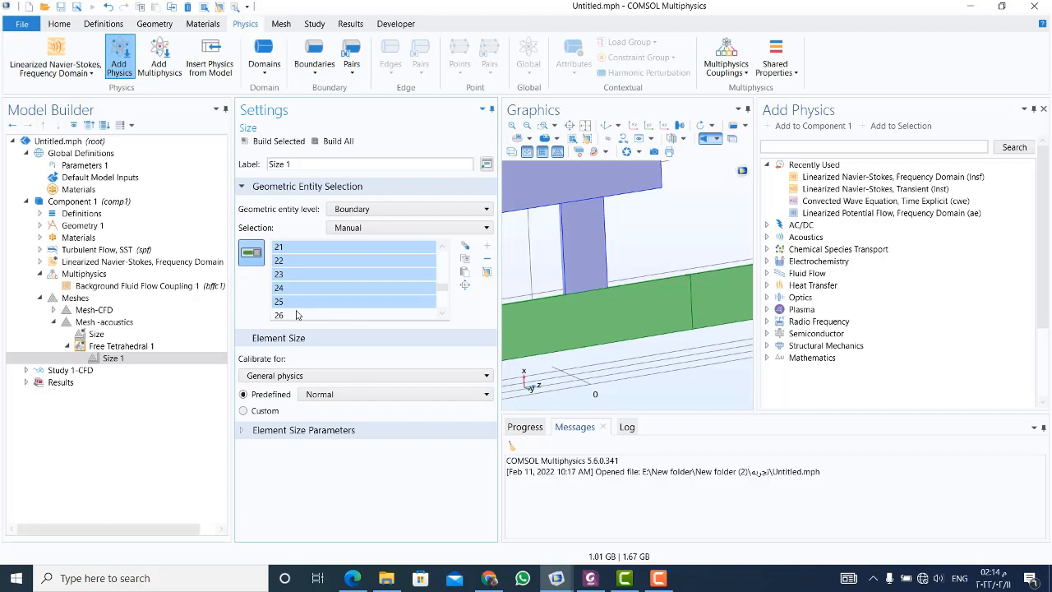
key(Delete)
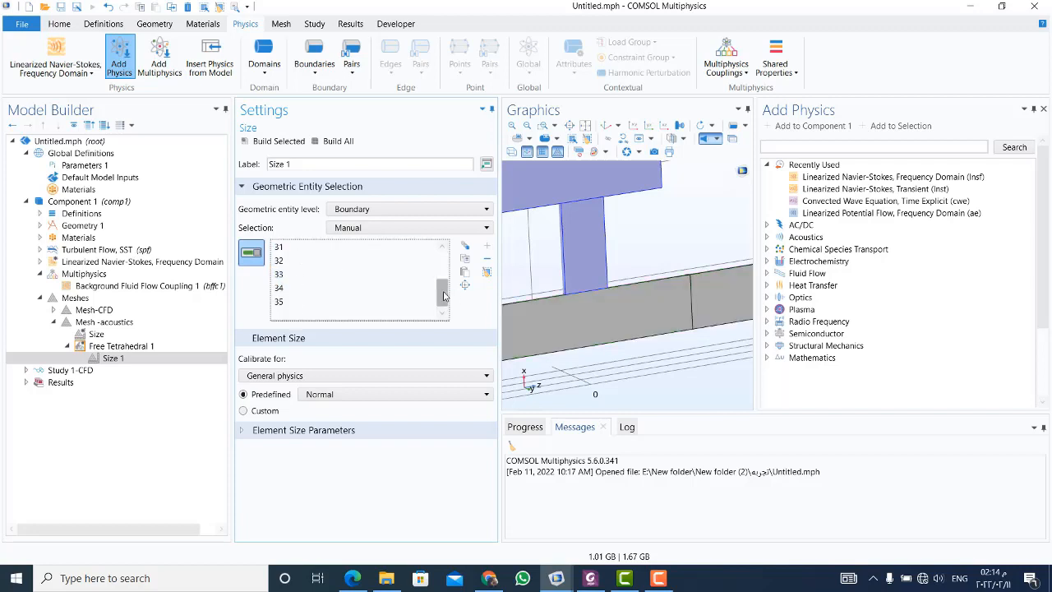
drag(444, 296, 451, 329)
click(304, 261)
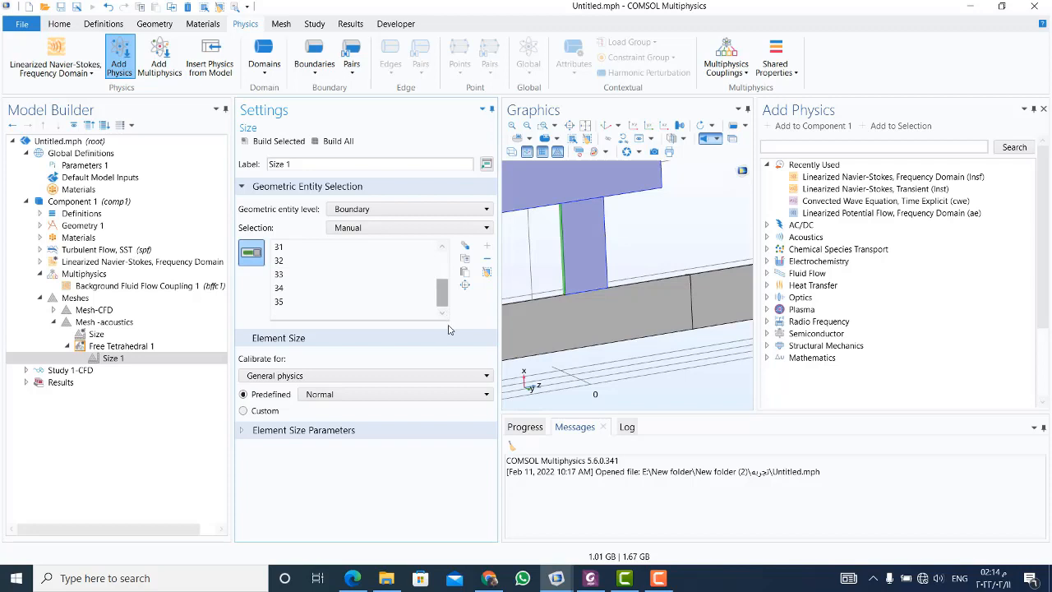
shift+click(289, 304)
key(Delete)
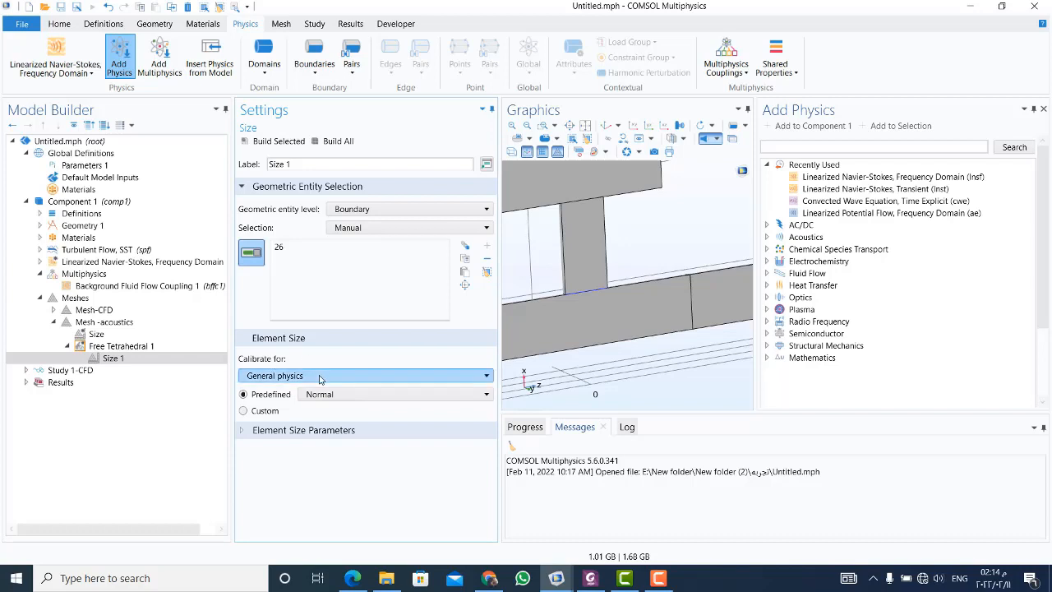
Switch Size 1 to custom element size and set its maximum element size to Dmain/15.
click(260, 411)
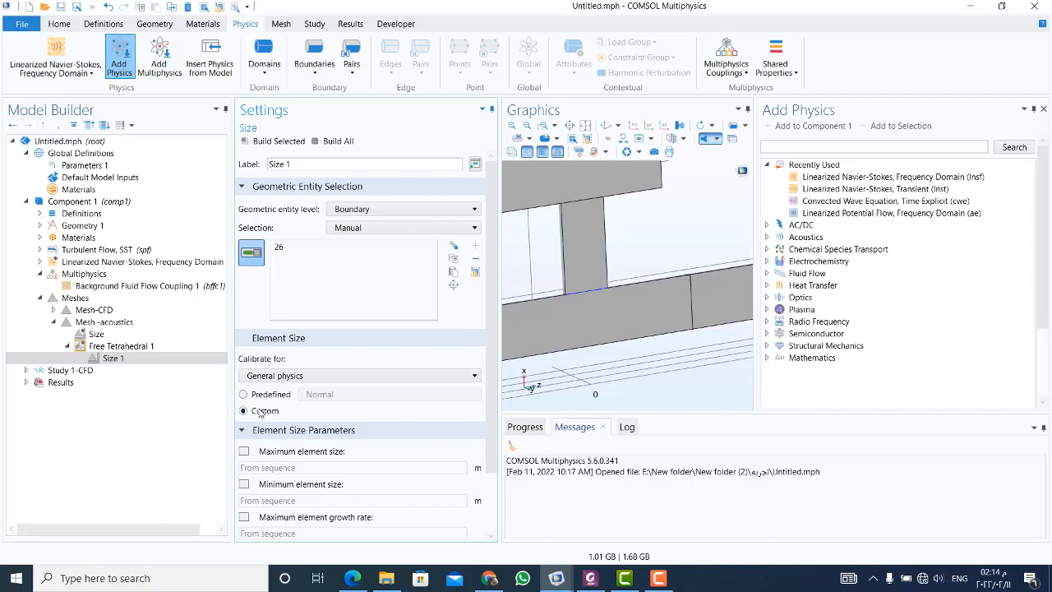
click(244, 452)
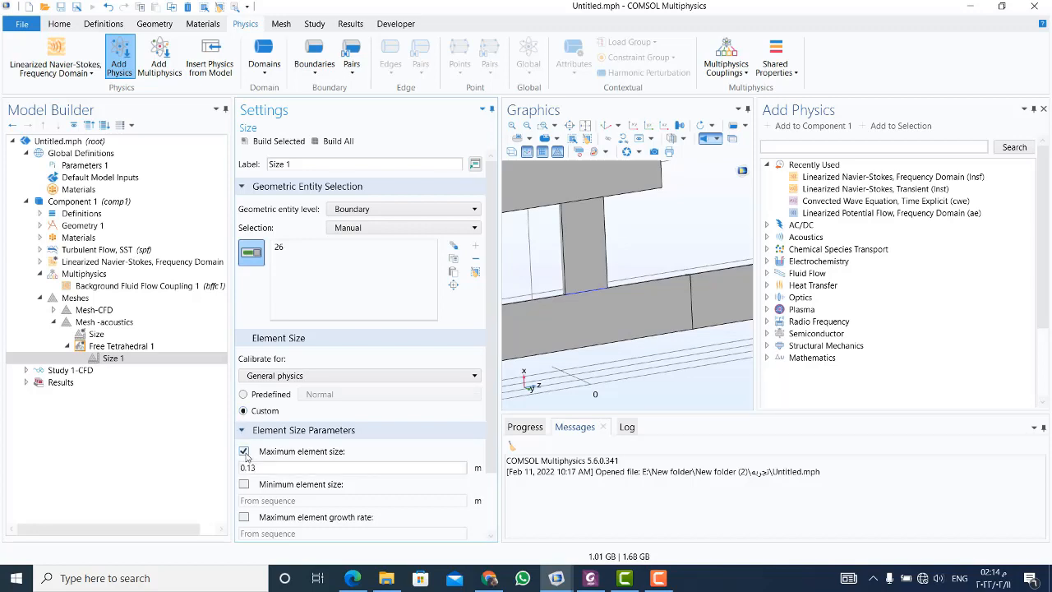
click(276, 471)
drag(270, 467, 123, 489)
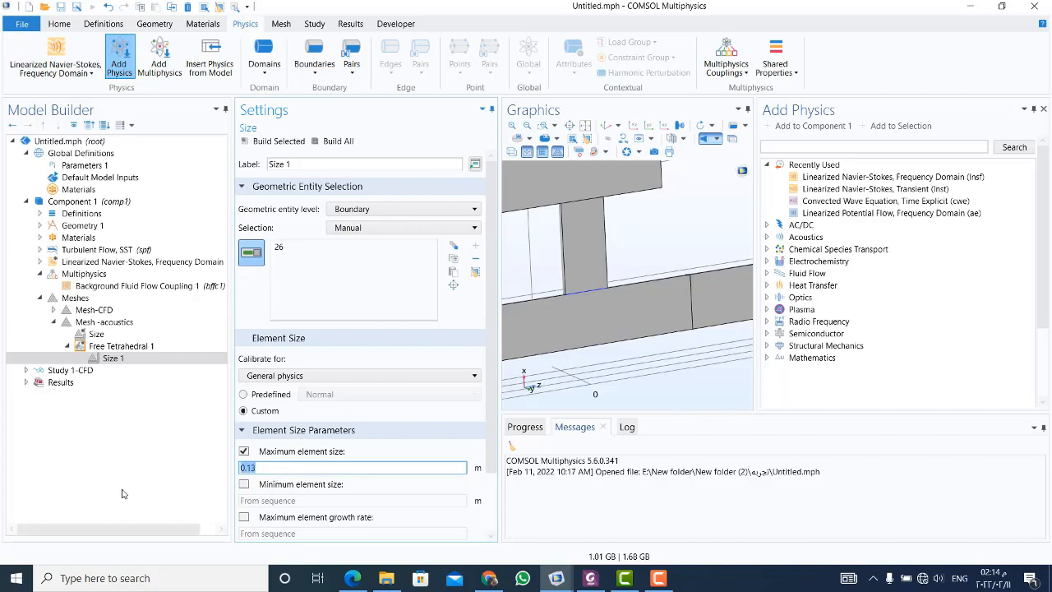
text(D)
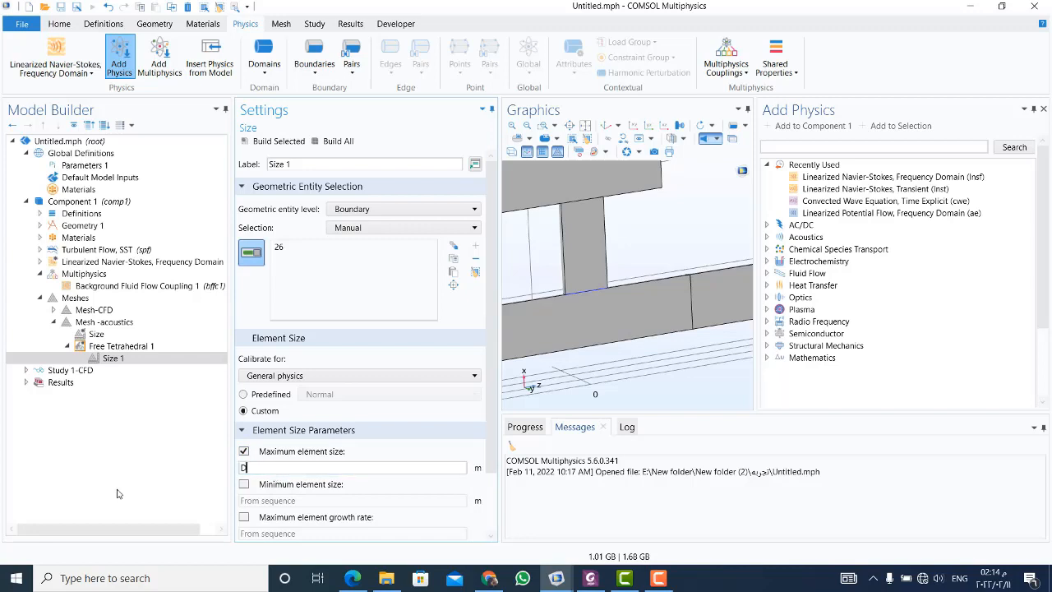
text(main/15)
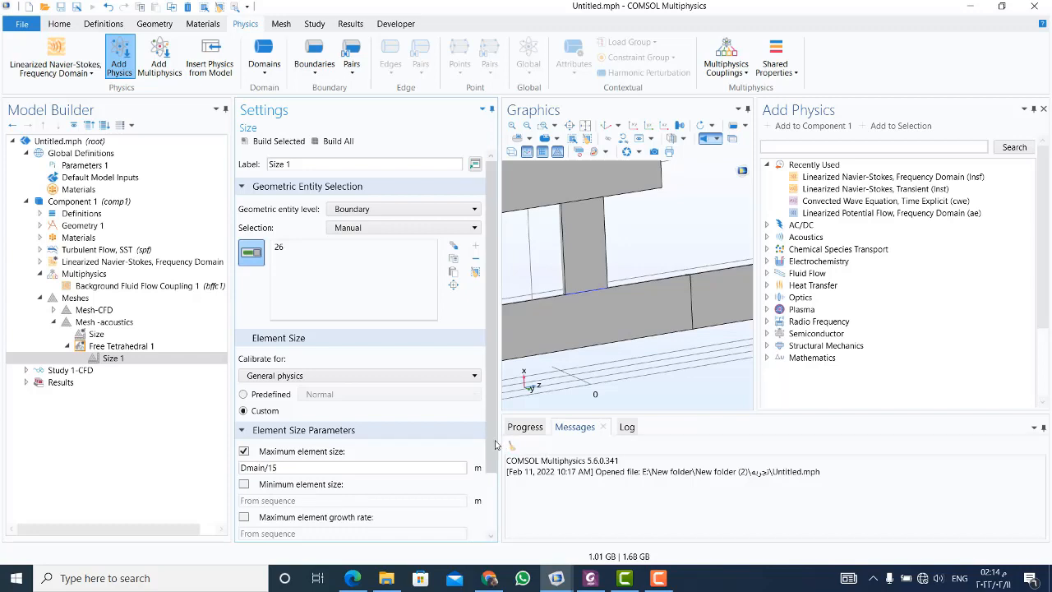
scroll(491, 370, down, 2)
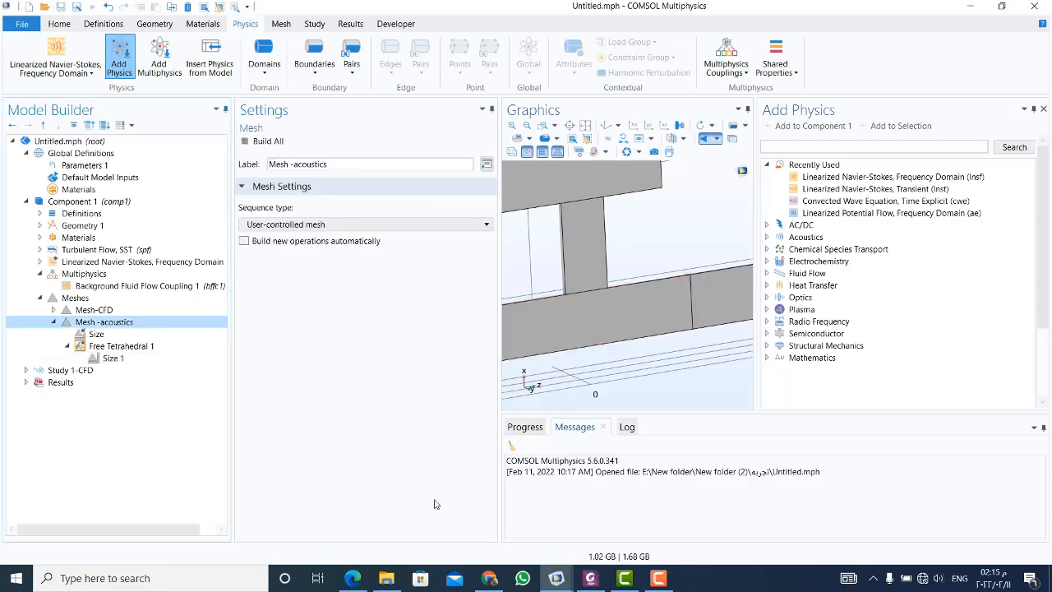
Add a Swept operation for the remaining domains to Mesh -acoustics and give it a Distribution attribute.
right_click(102, 327)
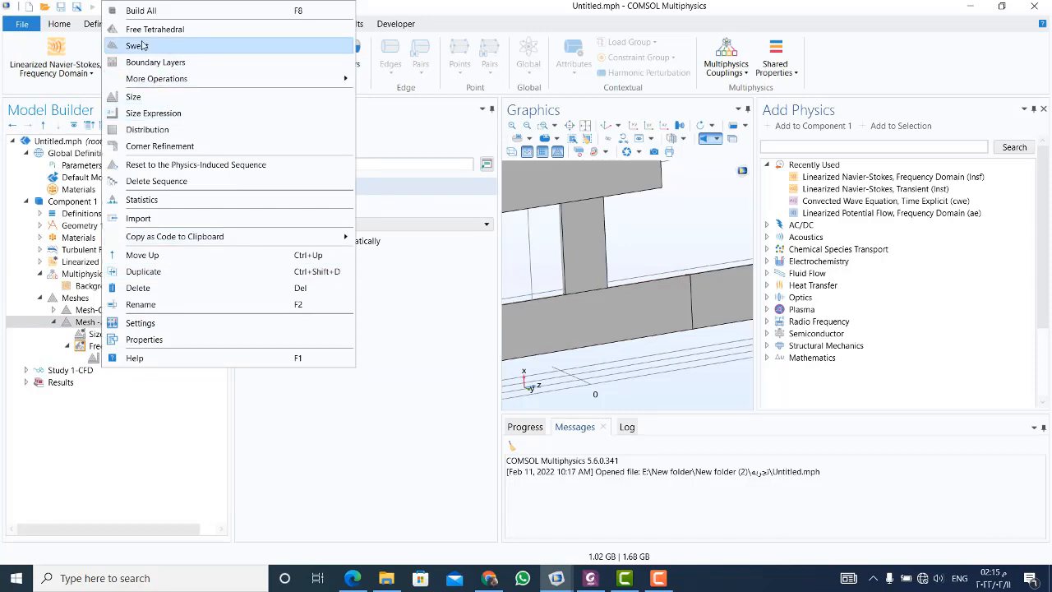
click(137, 45)
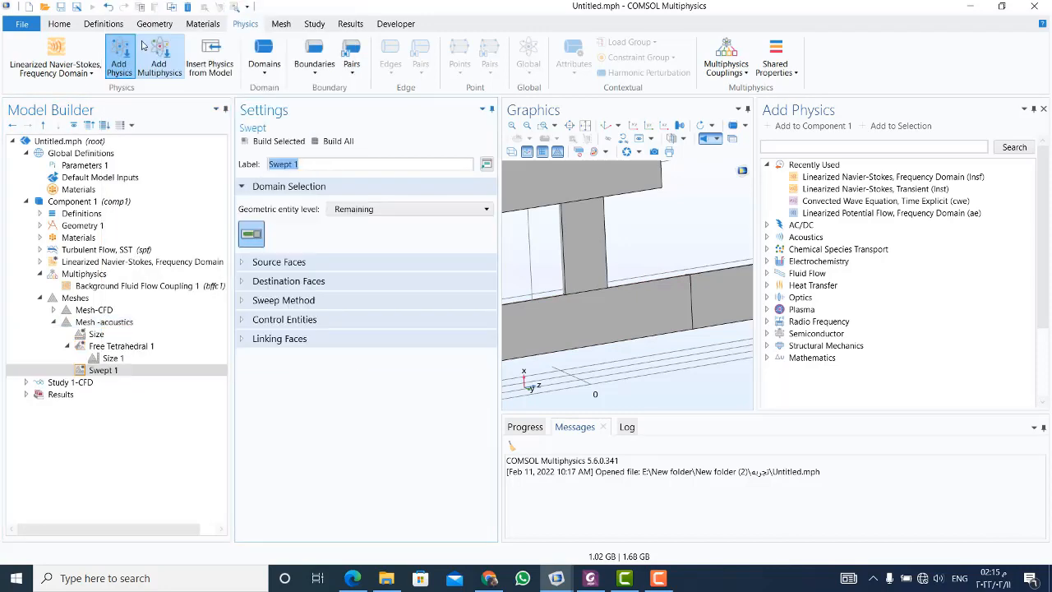
click(102, 371)
right_click(101, 371)
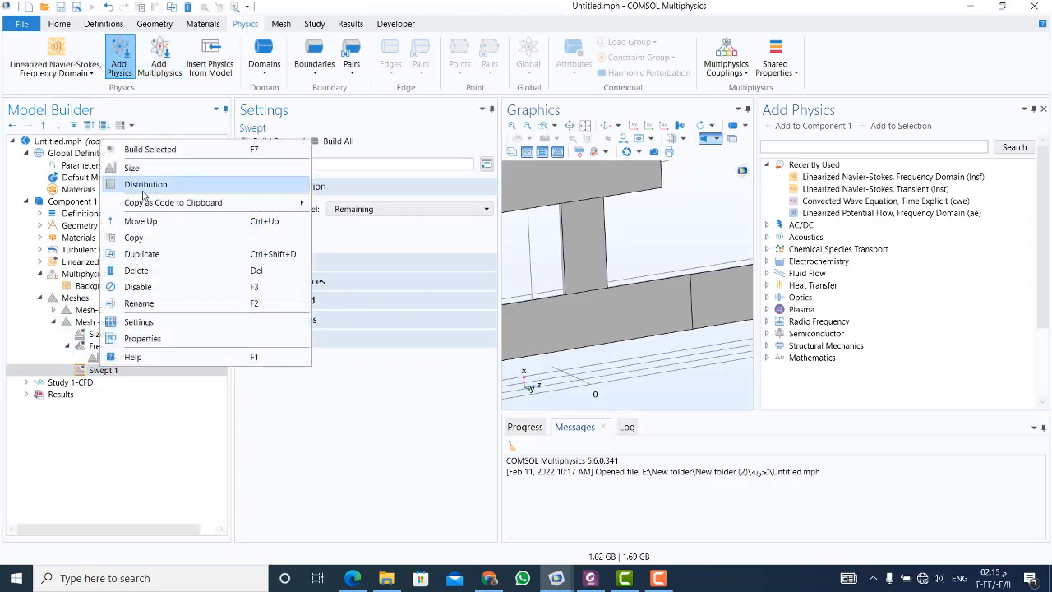
click(143, 191)
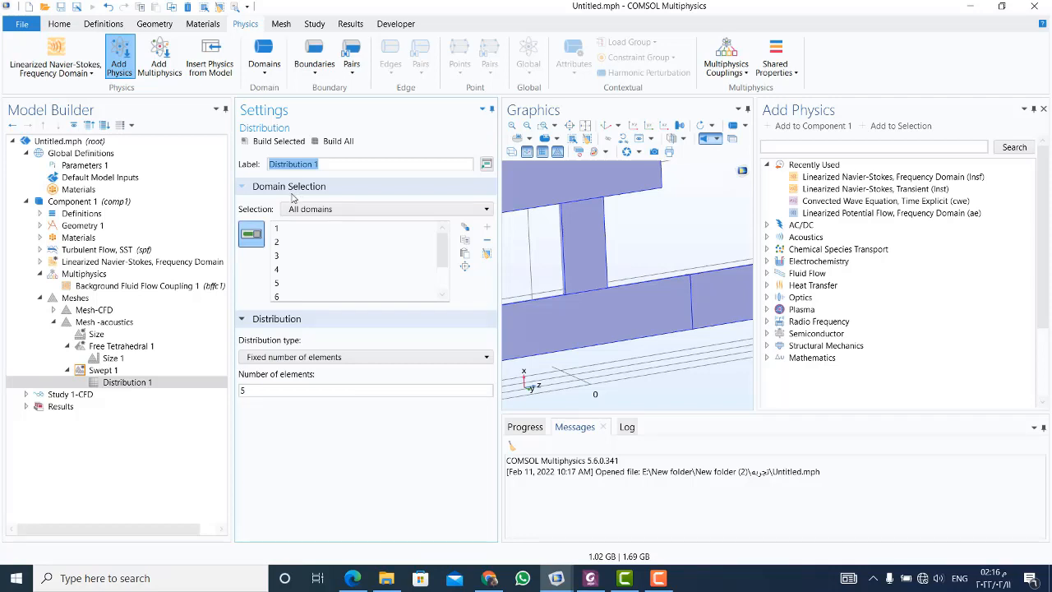
Set the swept mesh distribution to a fixed number of 16 elements.
double_click(262, 397)
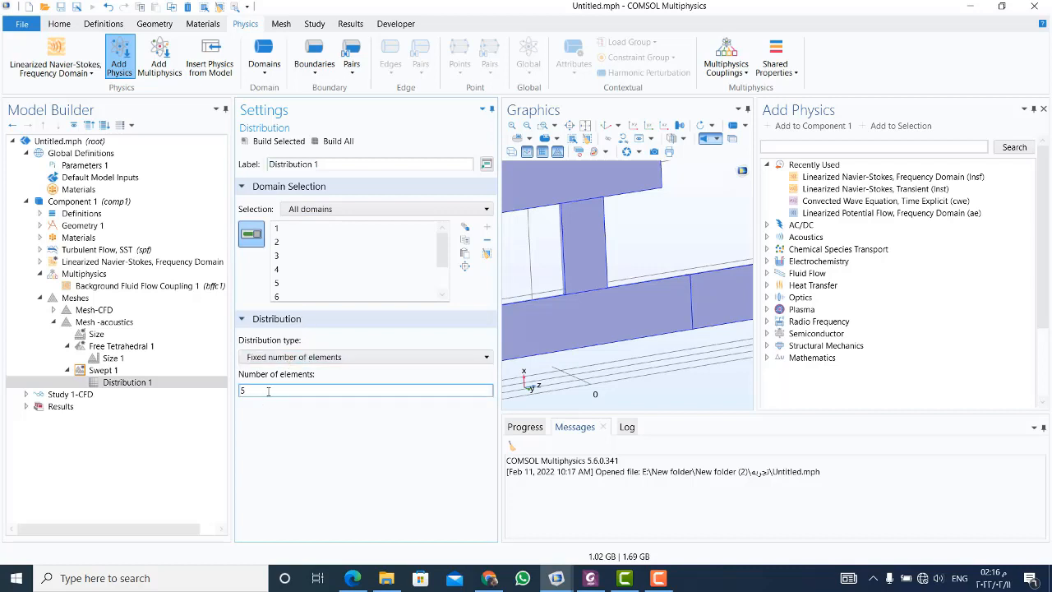
double_click(265, 391)
text(16)
click(168, 444)
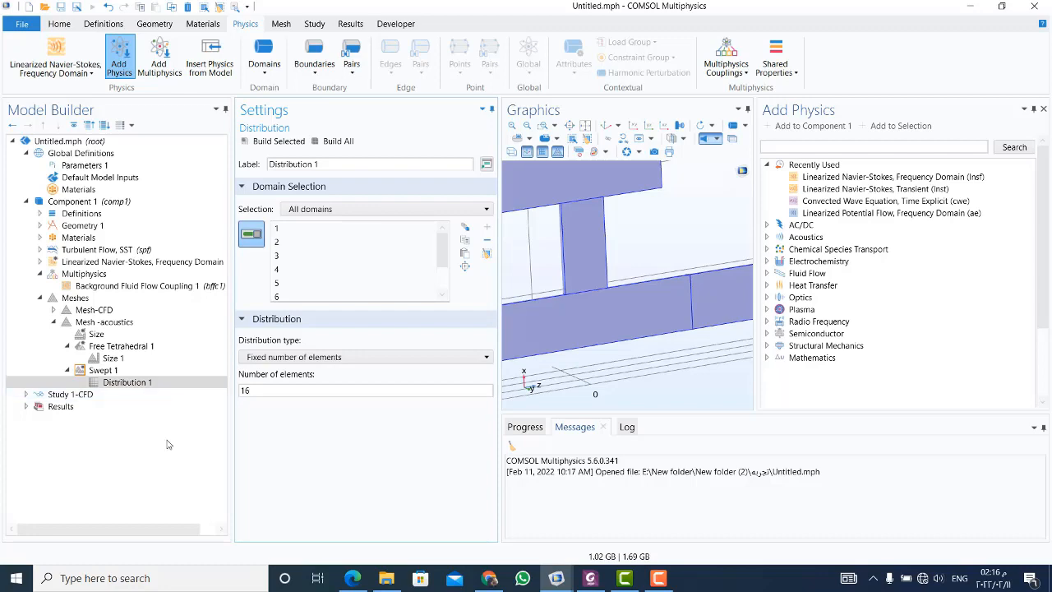
Add a Boundary Layers operation to Mesh -acoustics and disable its smooth transition to the interior mesh.
right_click(105, 322)
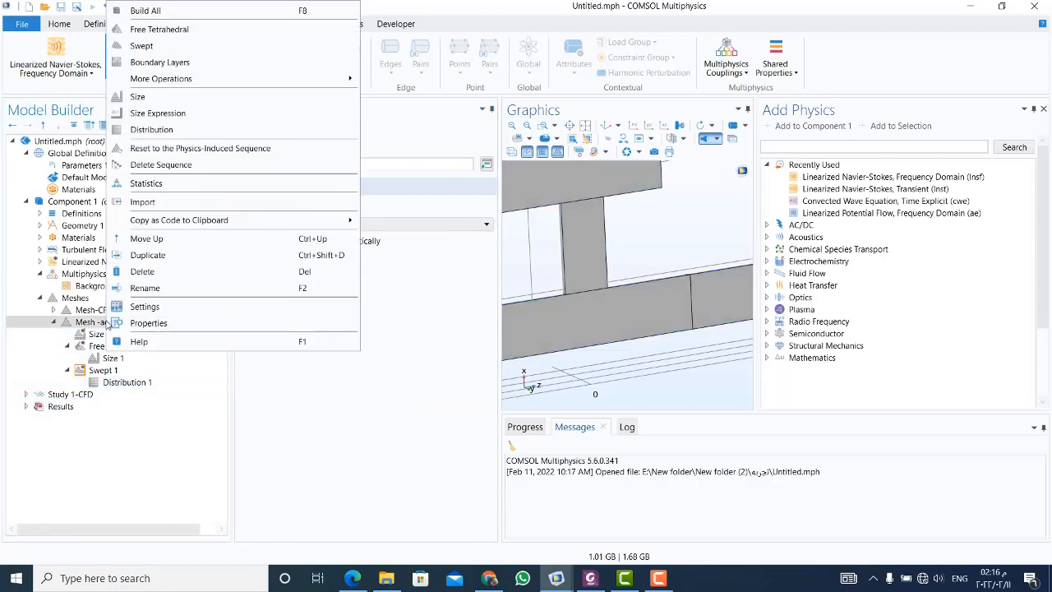
click(180, 63)
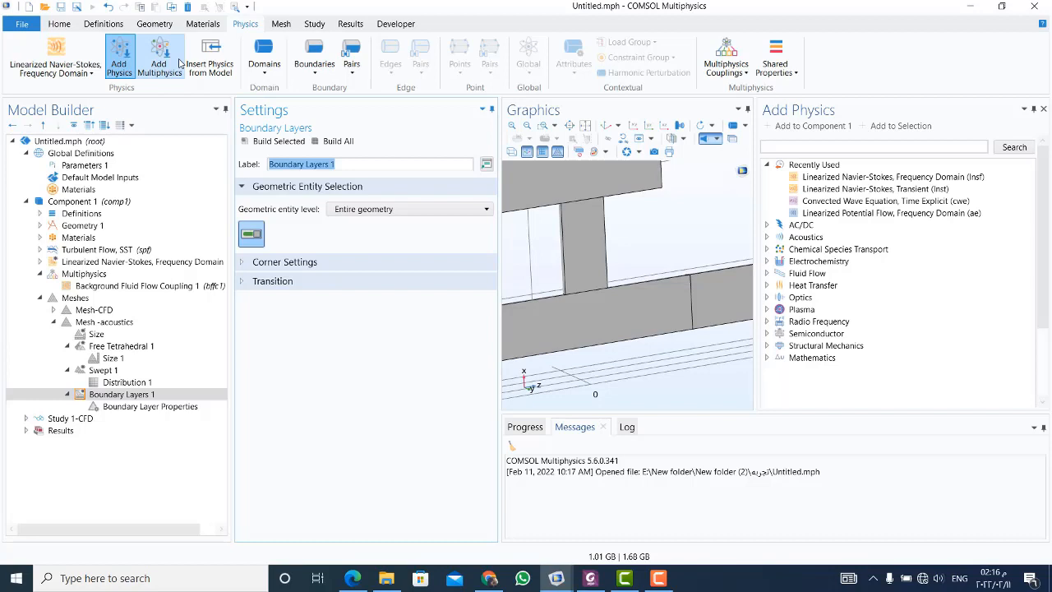
click(279, 280)
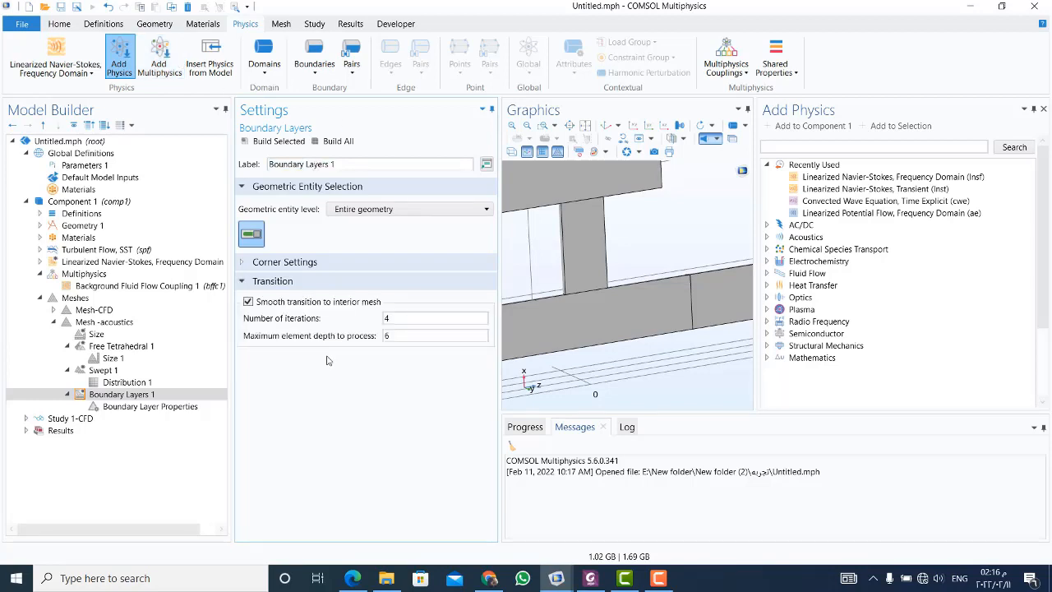
click(248, 302)
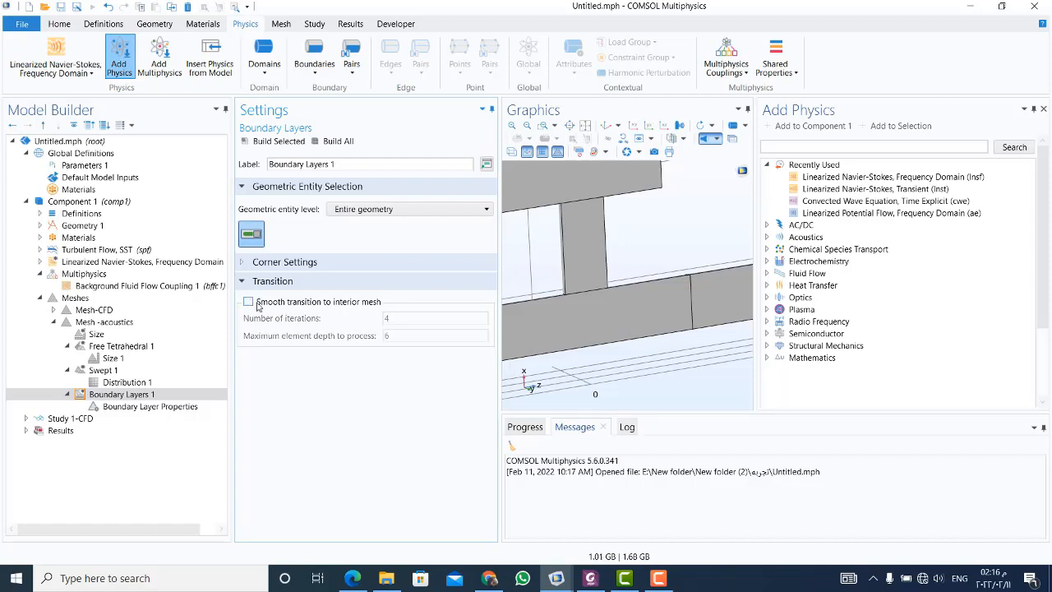
Apply the boundary layer properties to the walls selection and set the number of boundary layers to 2.
click(127, 406)
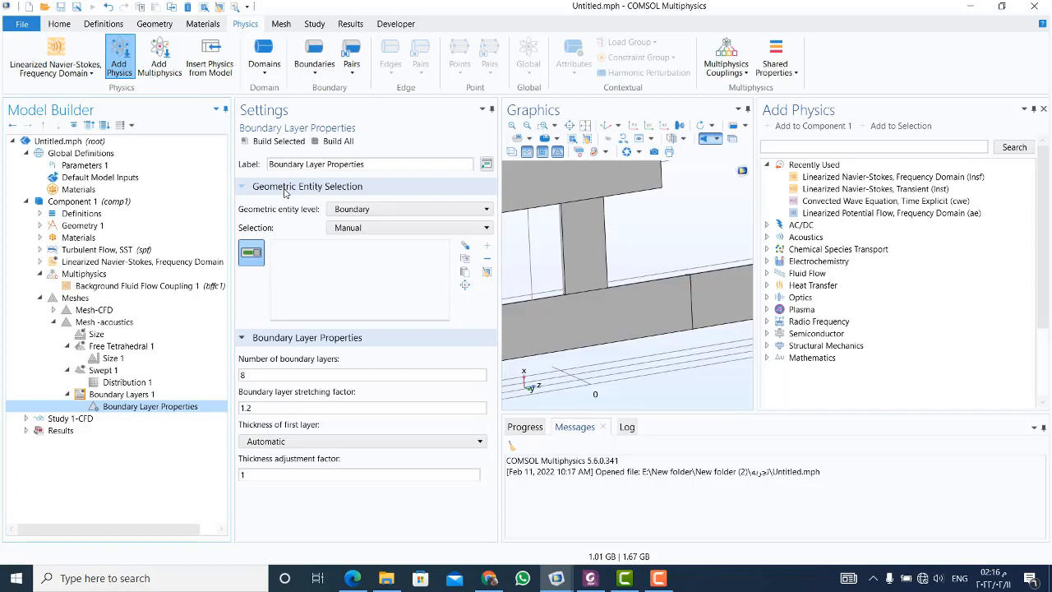
click(387, 228)
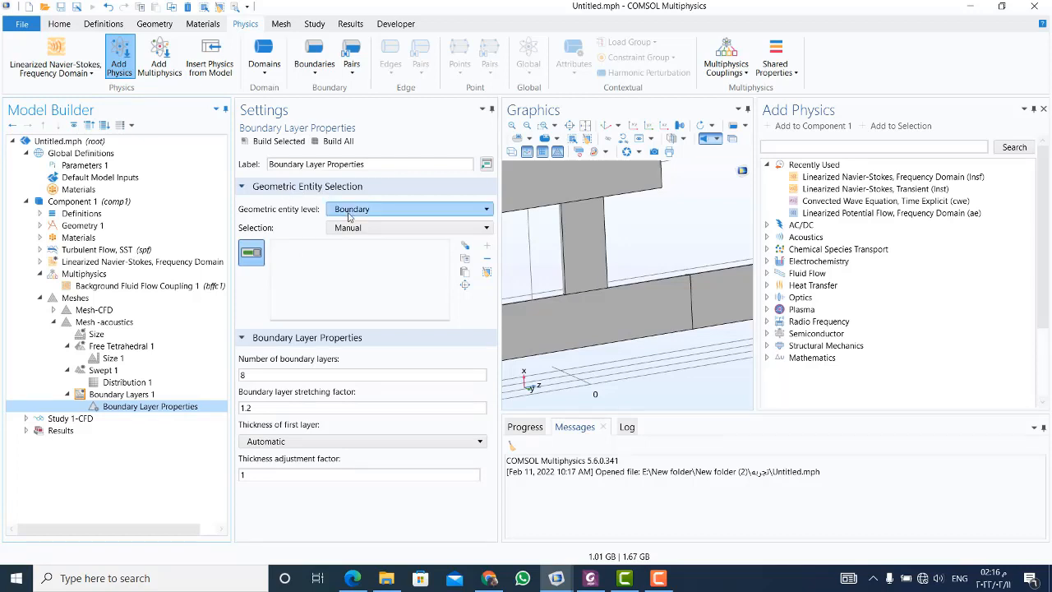
click(342, 209)
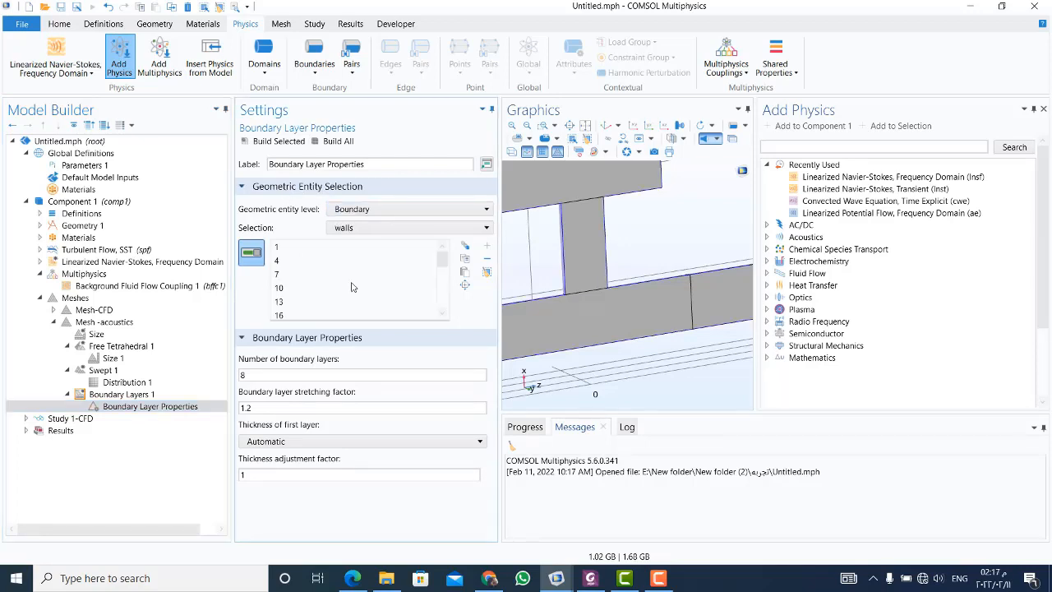
drag(257, 375, 217, 381)
text(2)
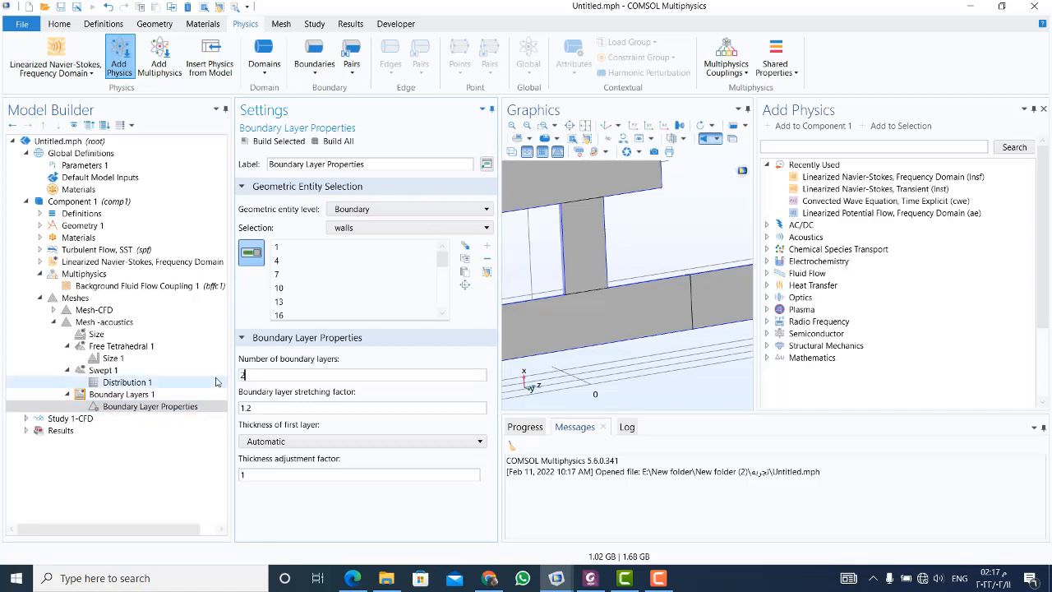
click(216, 461)
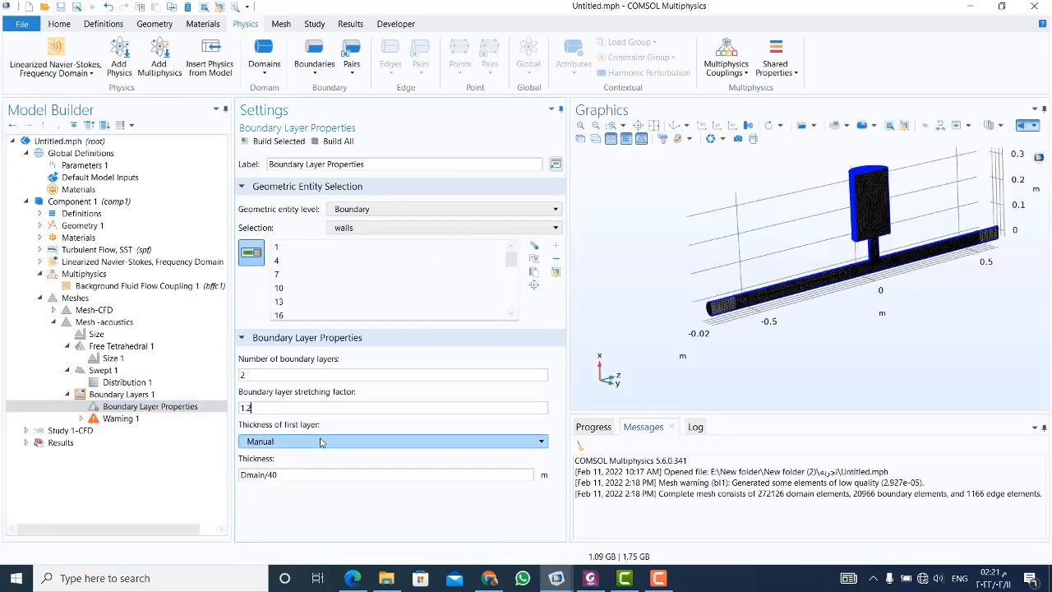
Set the first boundary layer's thickness manually to Dmain/40 and build the complete acoustics mesh.
click(321, 441)
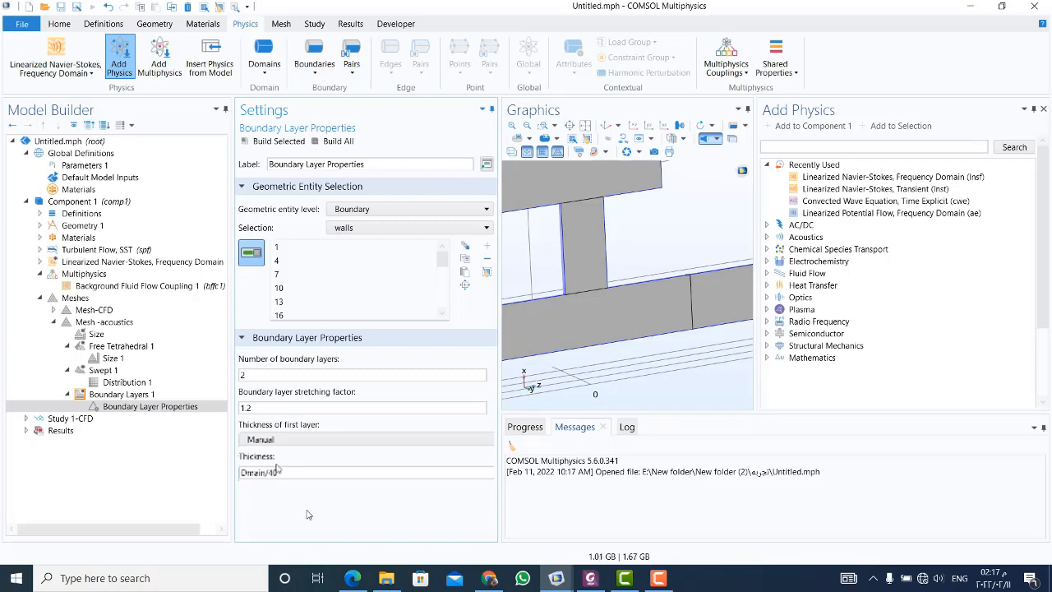
click(338, 143)
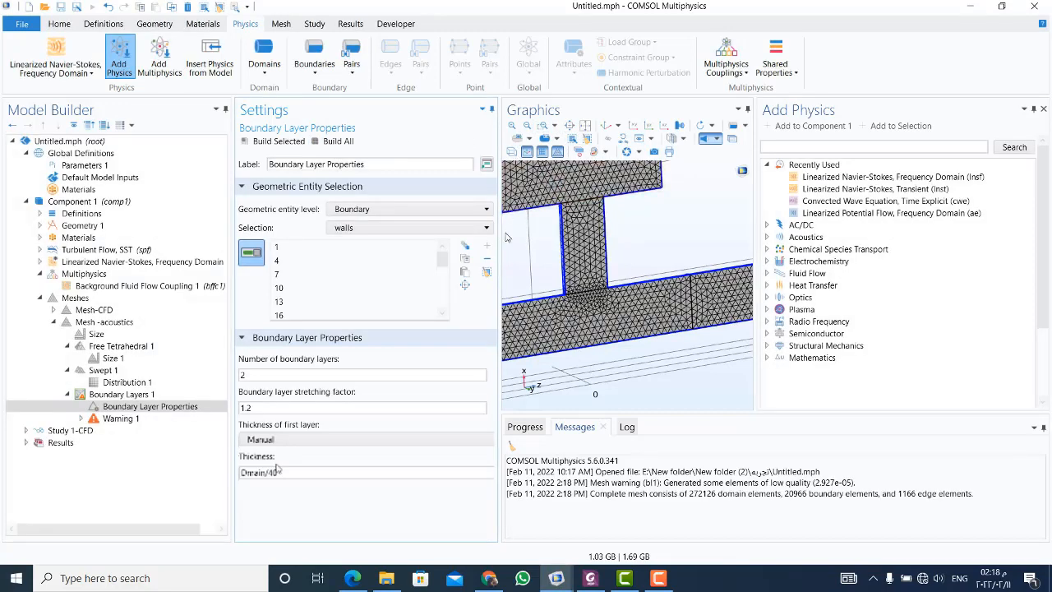
Examine the acoustics mesh's free tetrahedral region and its refinement where the resonator neck meets the main duct.
drag(497, 237, 257, 237)
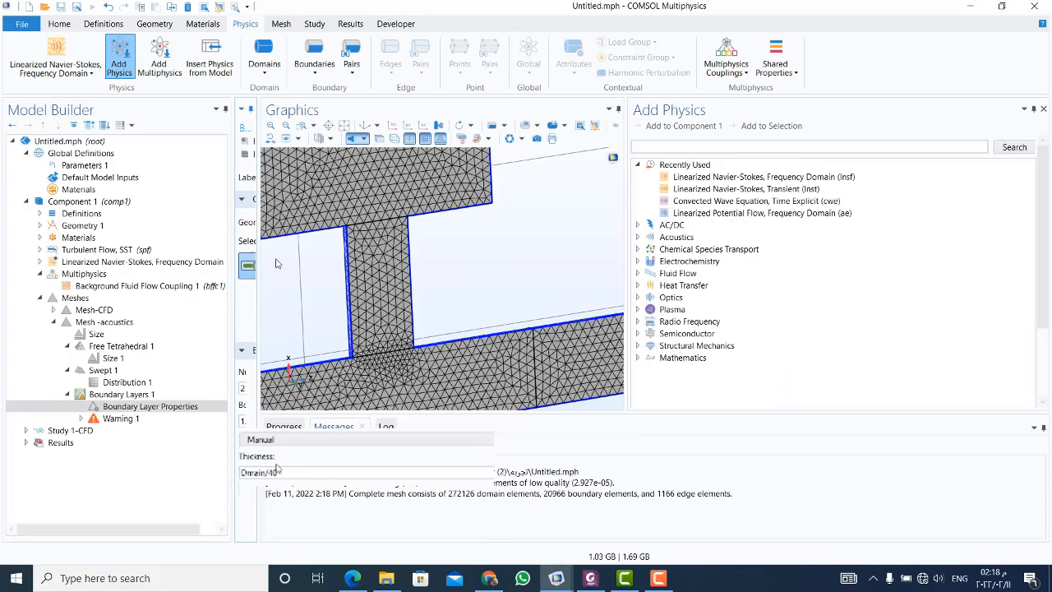
click(328, 124)
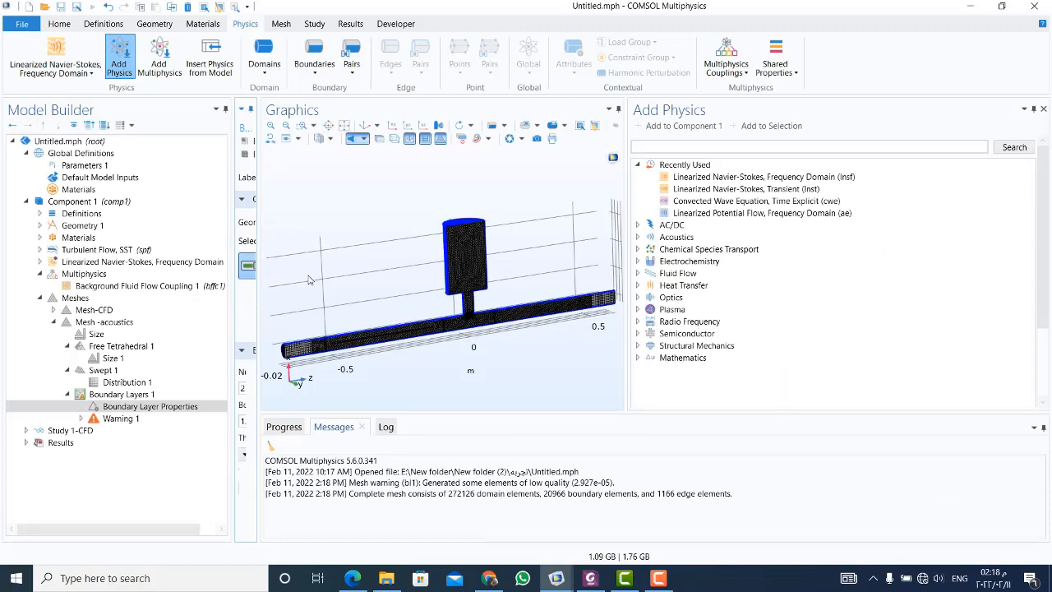
mouse_move(333, 277)
mouse_down()
mouse_move(406, 271)
mouse_move(318, 277)
mouse_up()
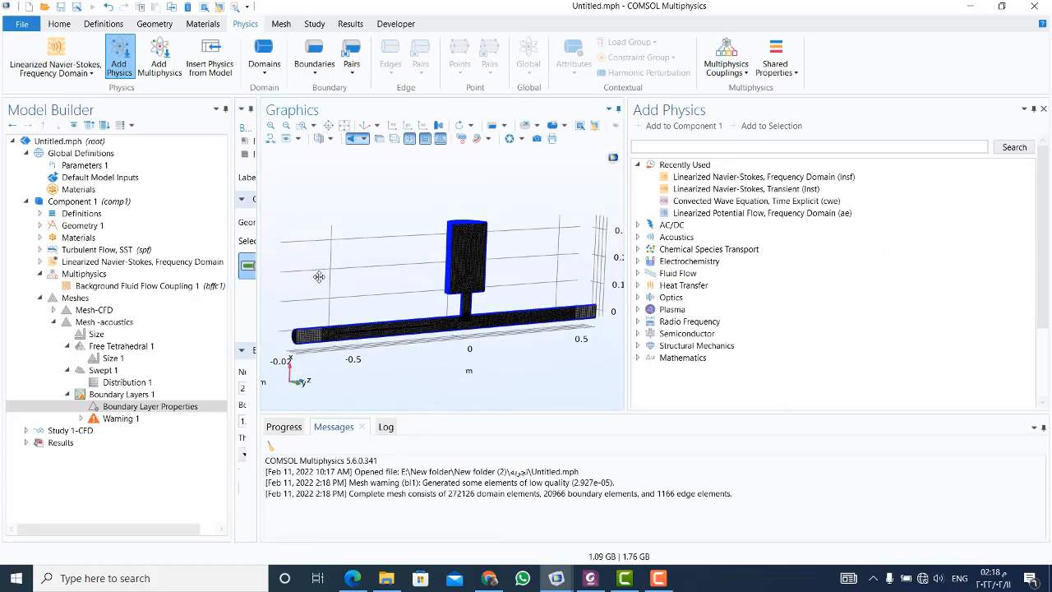
click(107, 346)
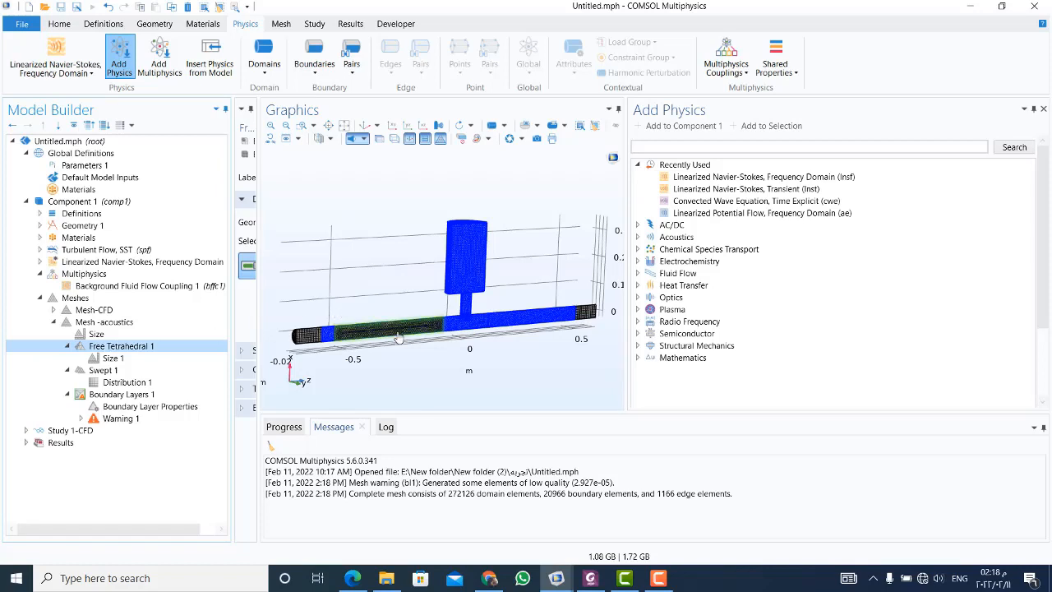
click(113, 360)
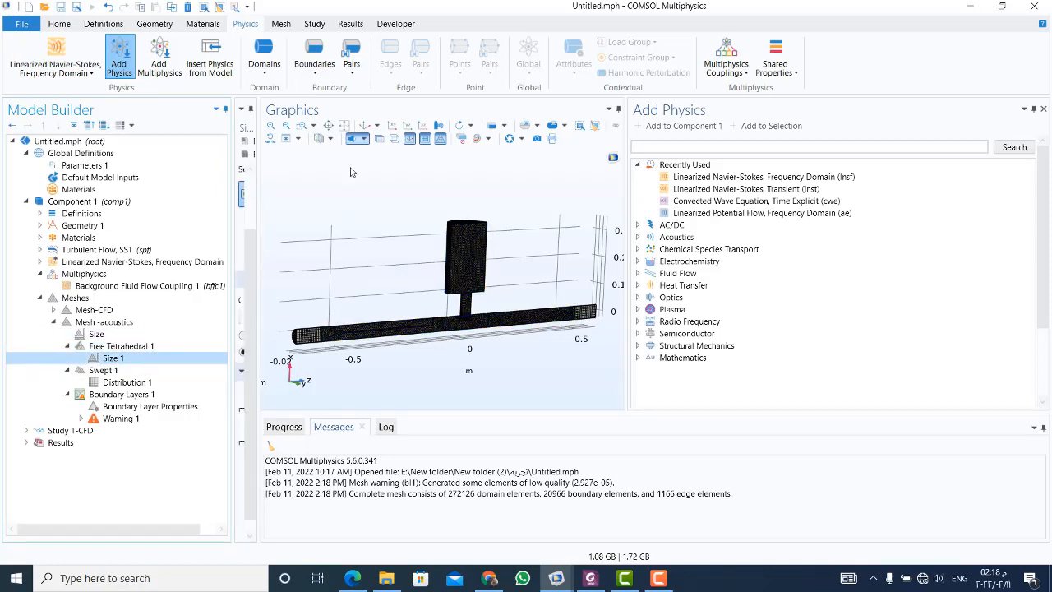
click(301, 127)
drag(455, 302, 477, 323)
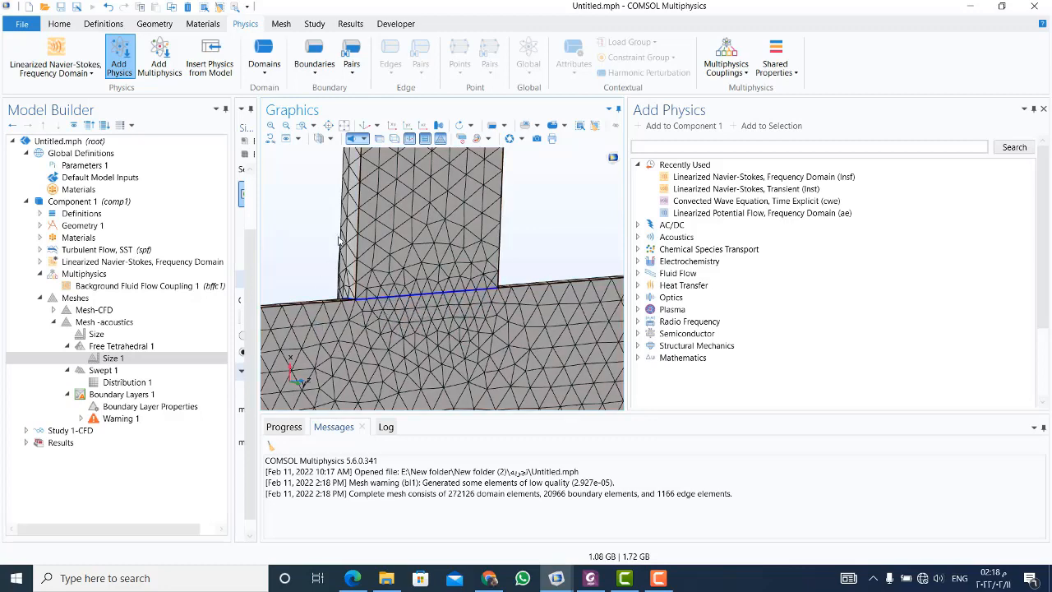
click(286, 125)
click(286, 124)
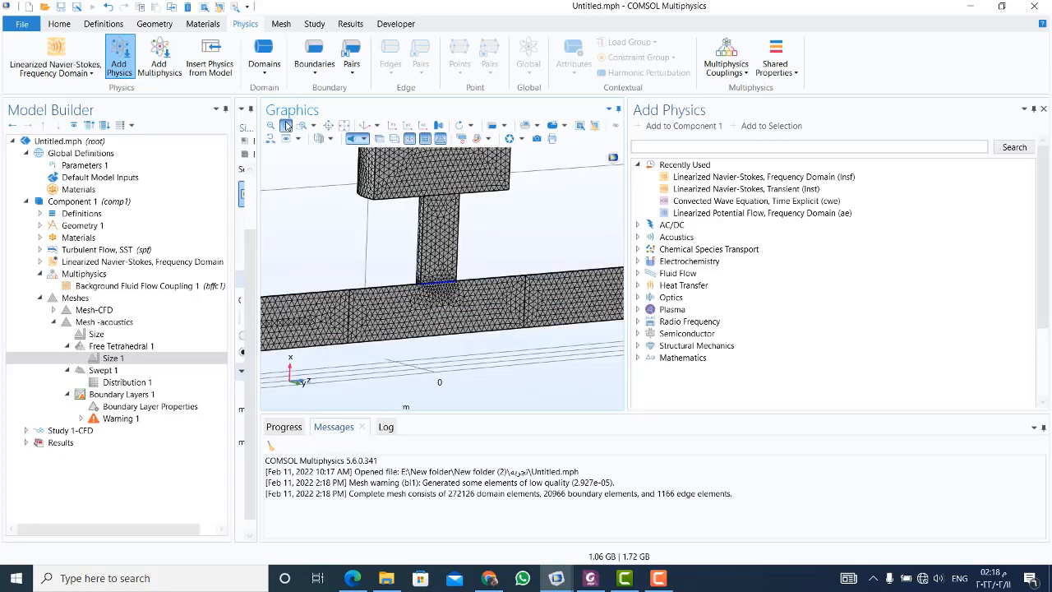
click(286, 125)
click(286, 125)
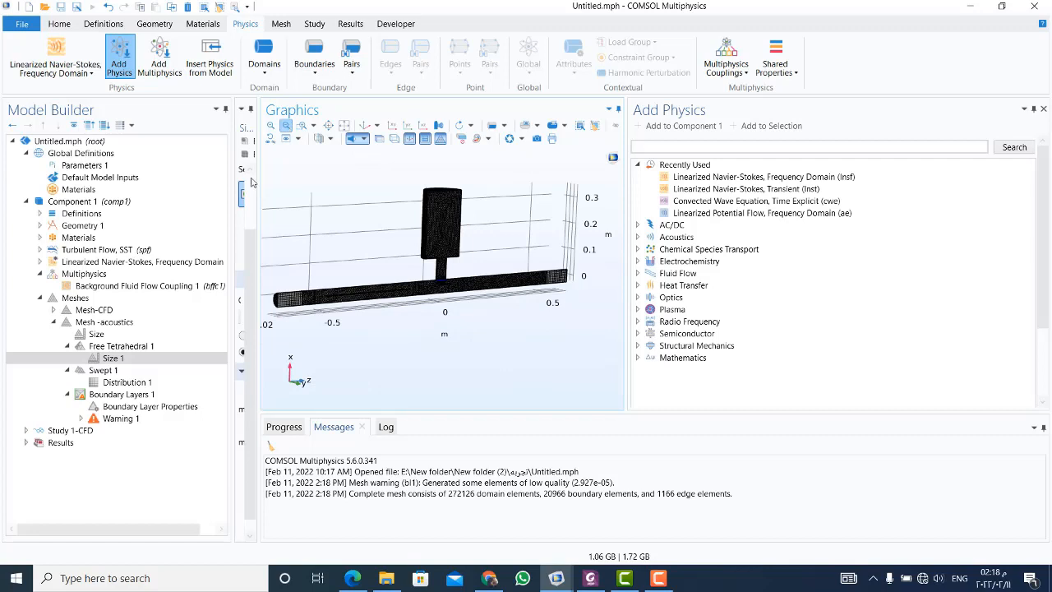
Review the swept mesh at the duct ends, its element distribution, and the boundary layer settings of the acoustics mesh.
click(120, 361)
click(135, 371)
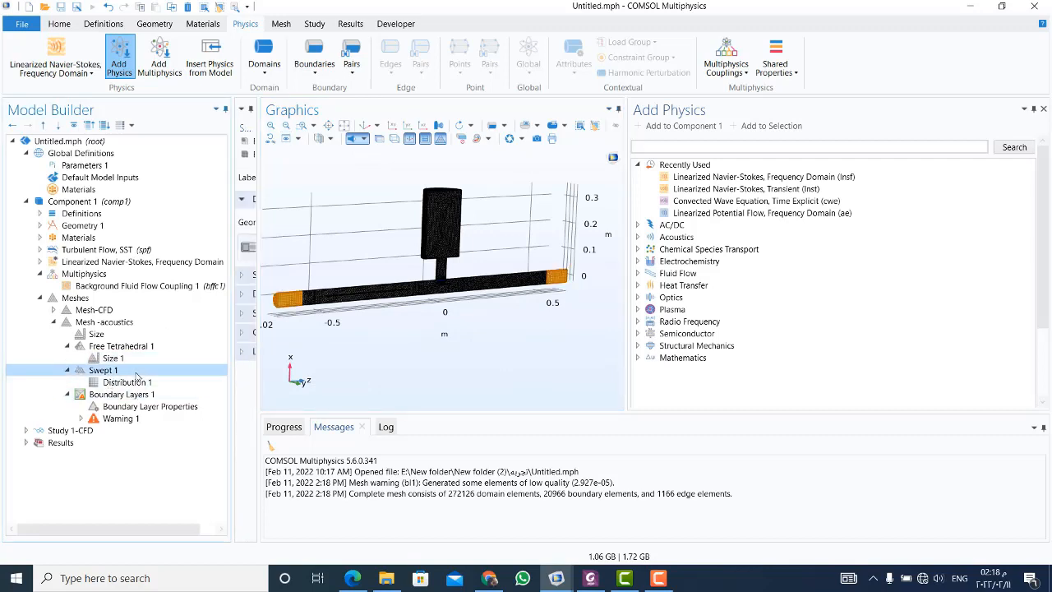
click(114, 382)
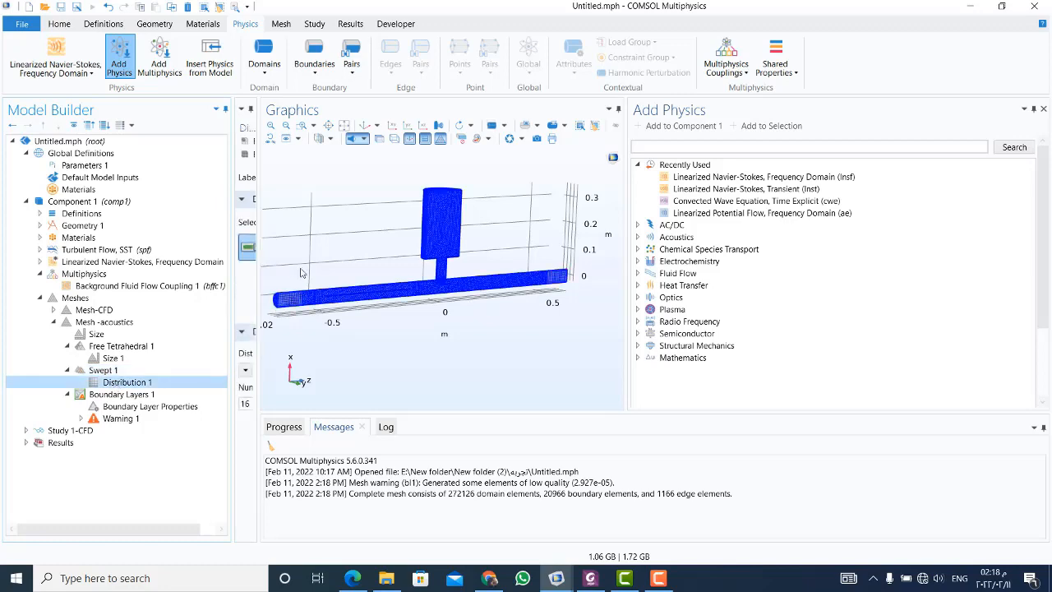
drag(303, 273, 416, 263)
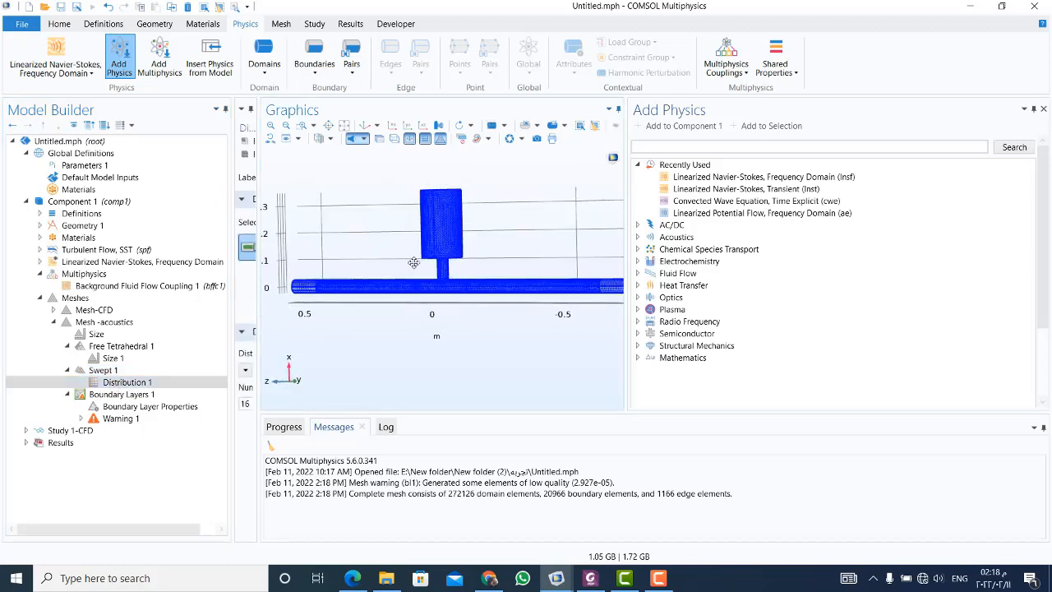
scroll(293, 286, up, 6)
drag(259, 330, 358, 334)
click(257, 389)
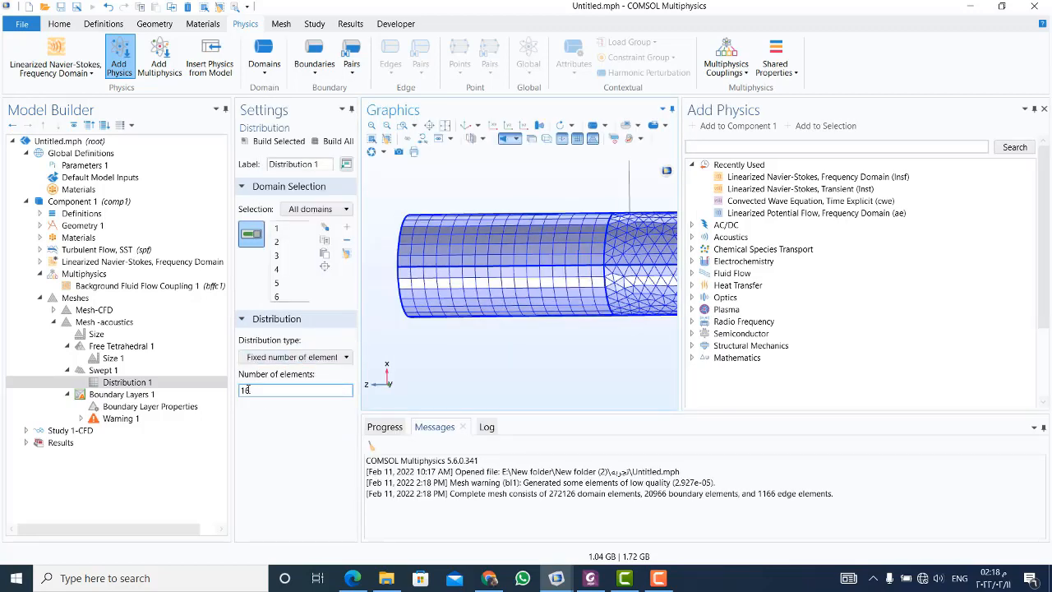
click(123, 395)
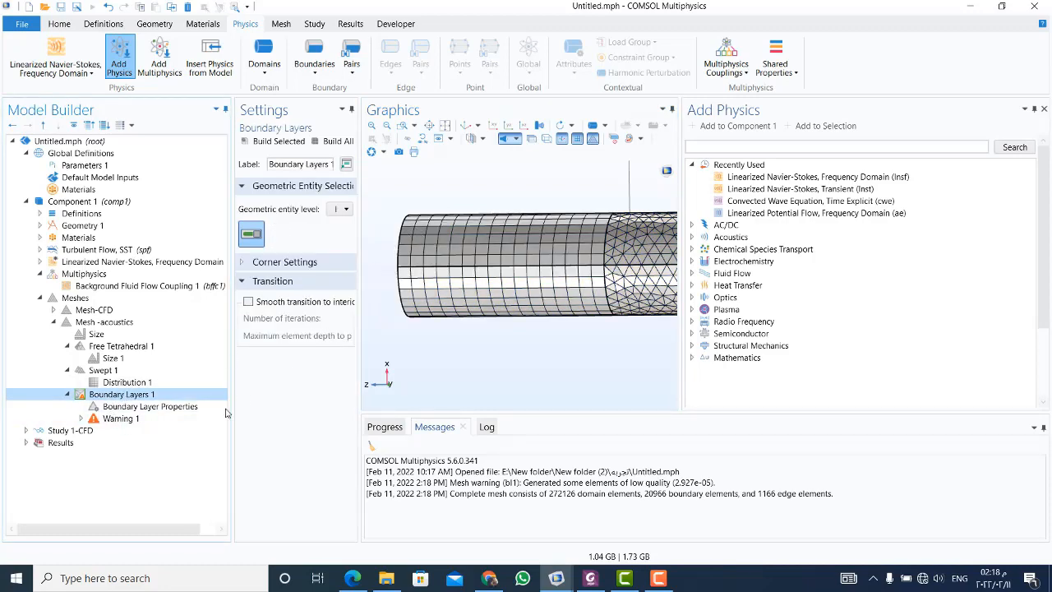
click(197, 406)
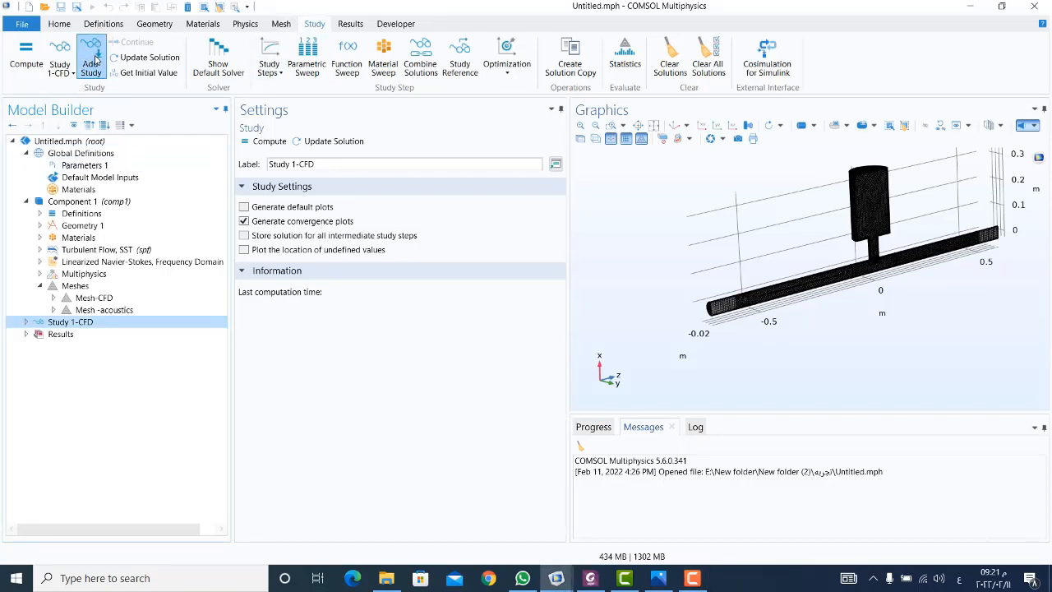
Add a Mapping study with solving disabled for Turbulent Flow, SST and Linearized Navier-Stokes, Frequency Domain.
click(95, 59)
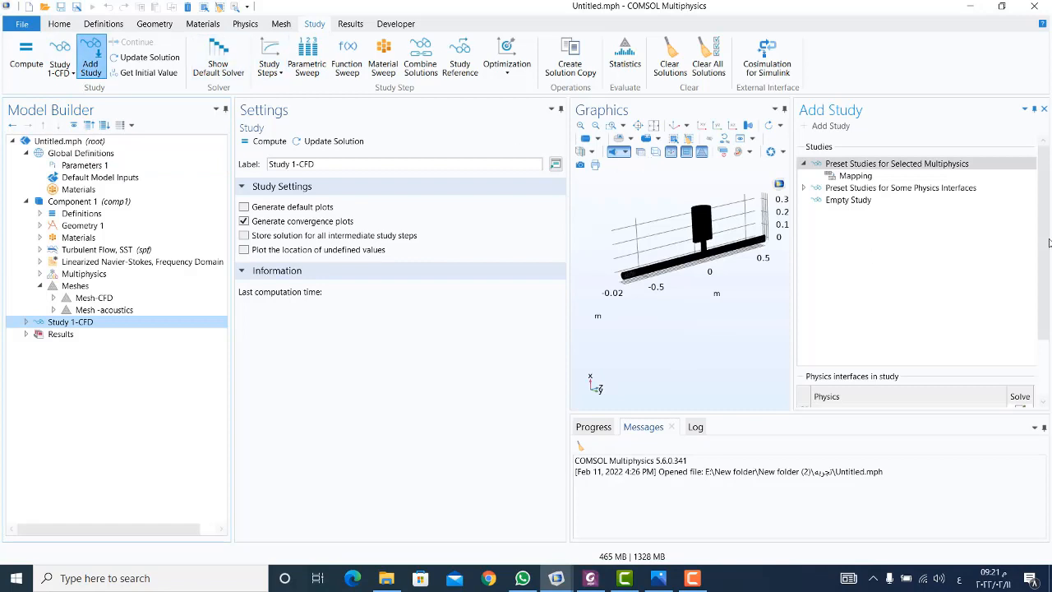
drag(1048, 242, 1050, 359)
click(866, 172)
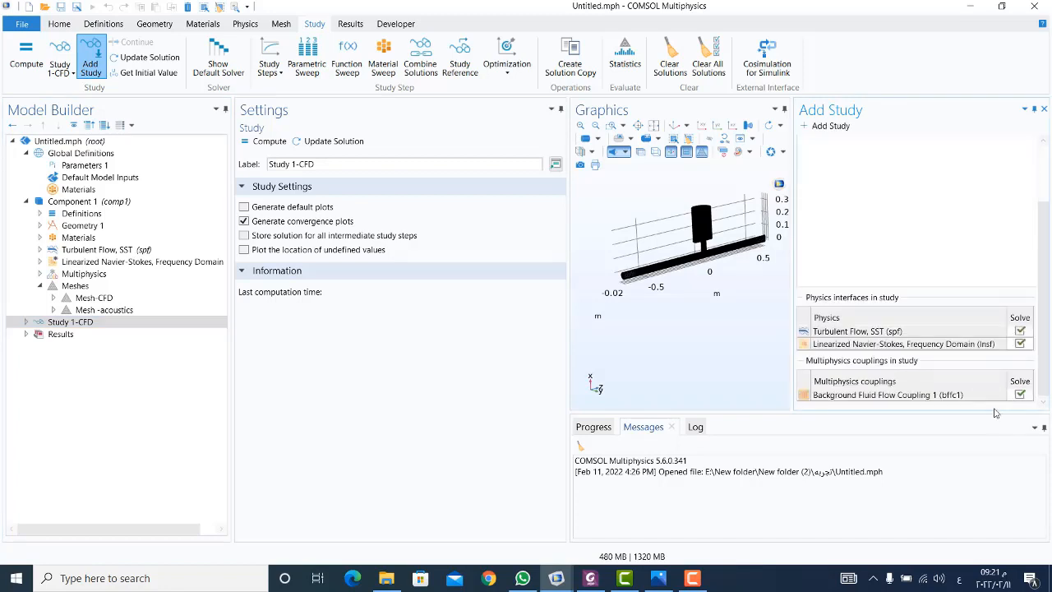
click(1020, 332)
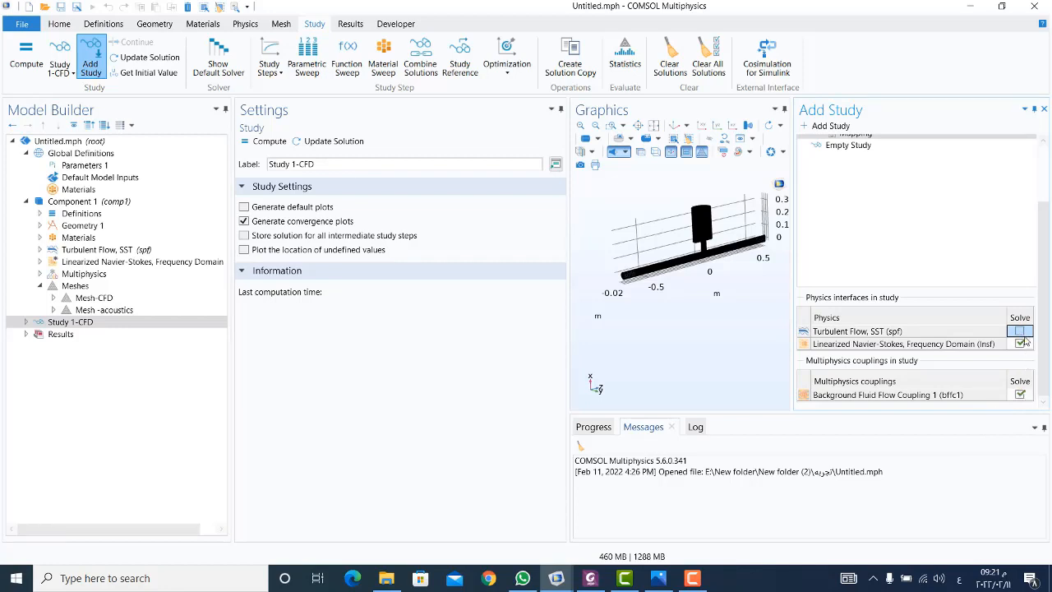
click(1020, 344)
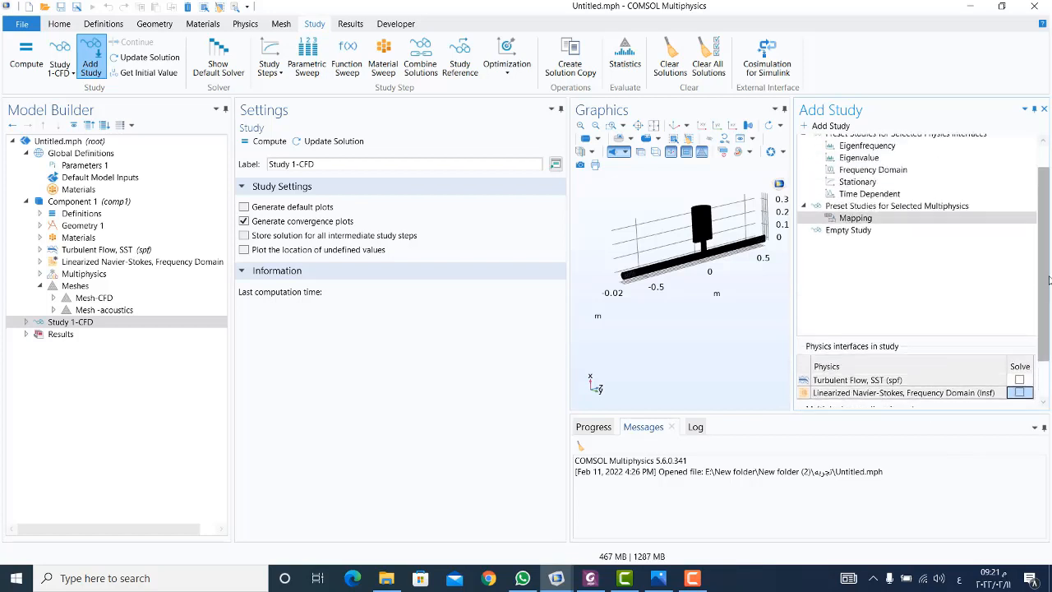
scroll(1044, 328, up, 2)
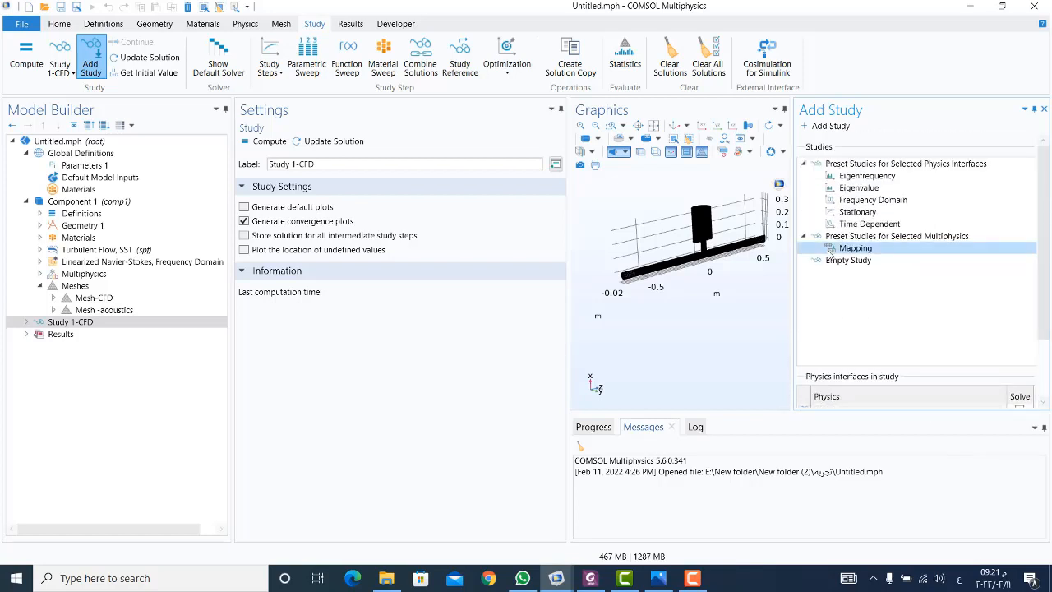
click(828, 126)
Rename the new study as Study 2-mapping.
click(65, 335)
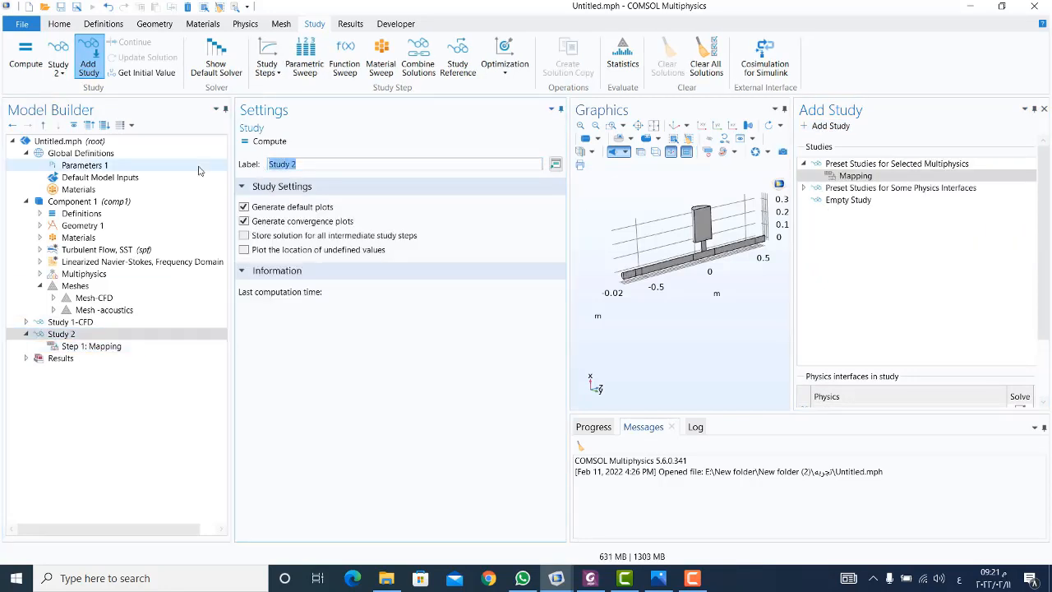
click(304, 164)
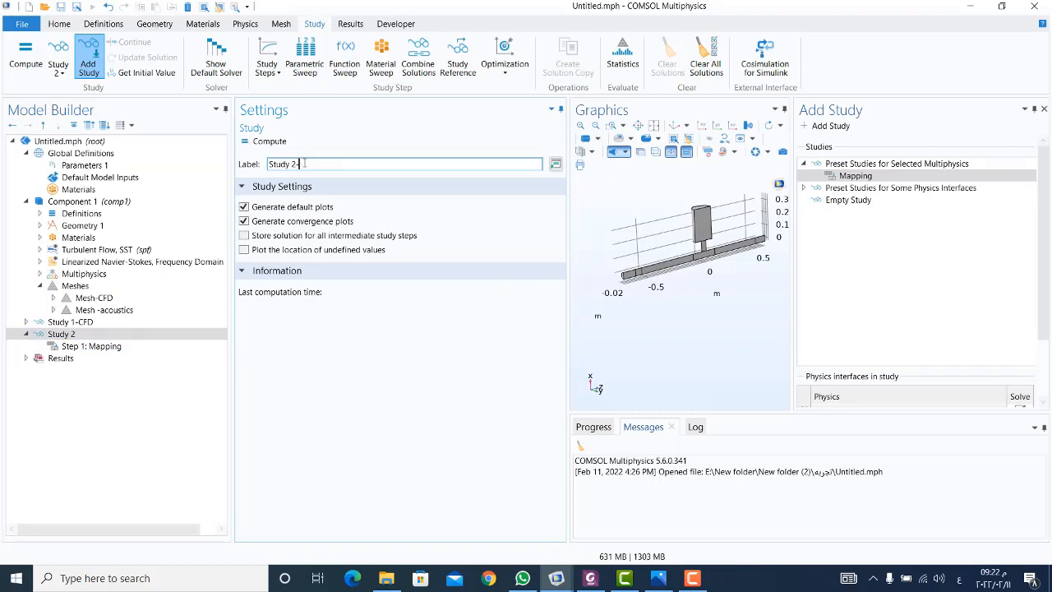
text(-)
key(alt+shift)
text(mapping)
key(Return)
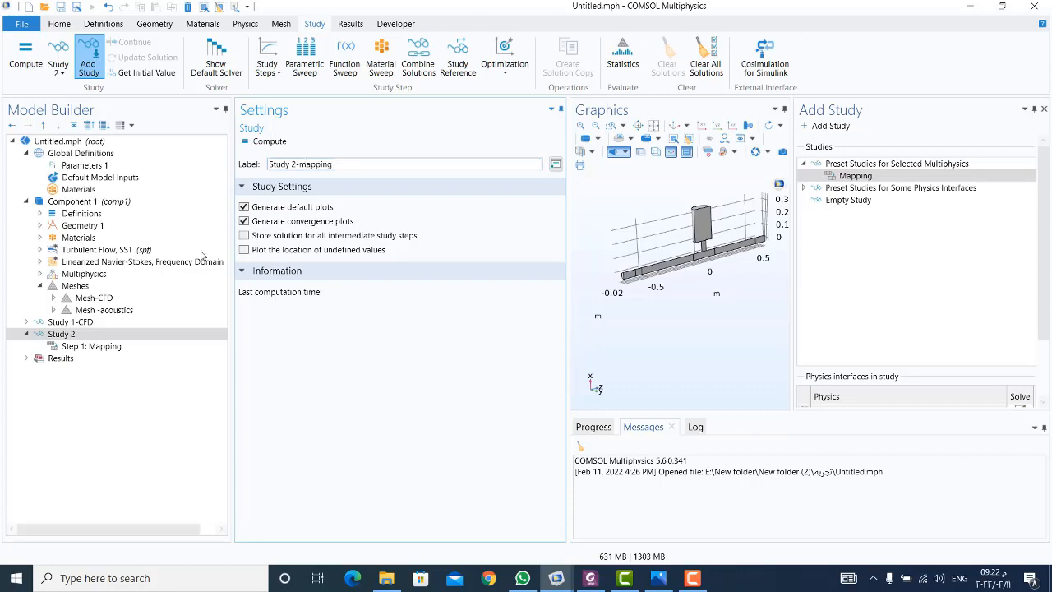
Configure the Mapping step to map Solution 1 (sol1) of Study 1-CFD, Stationary, using all Ma parameter values.
click(109, 346)
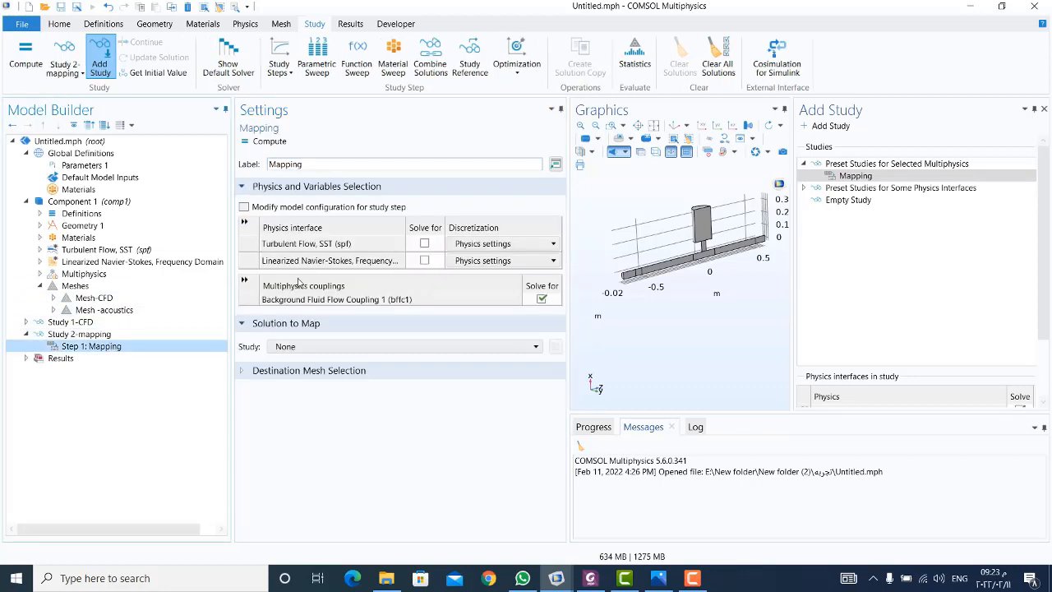
click(301, 350)
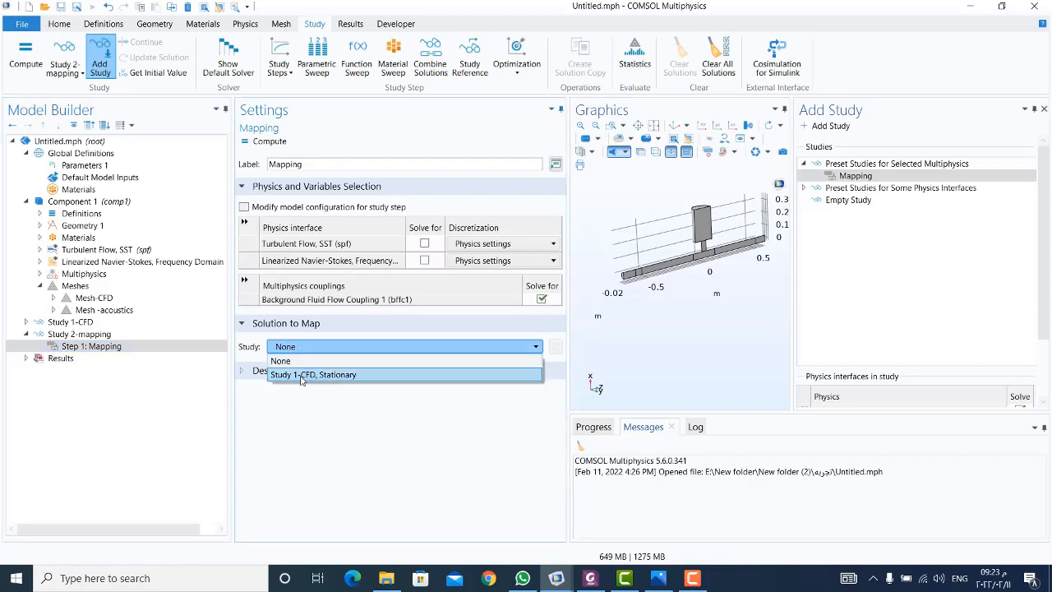
click(302, 377)
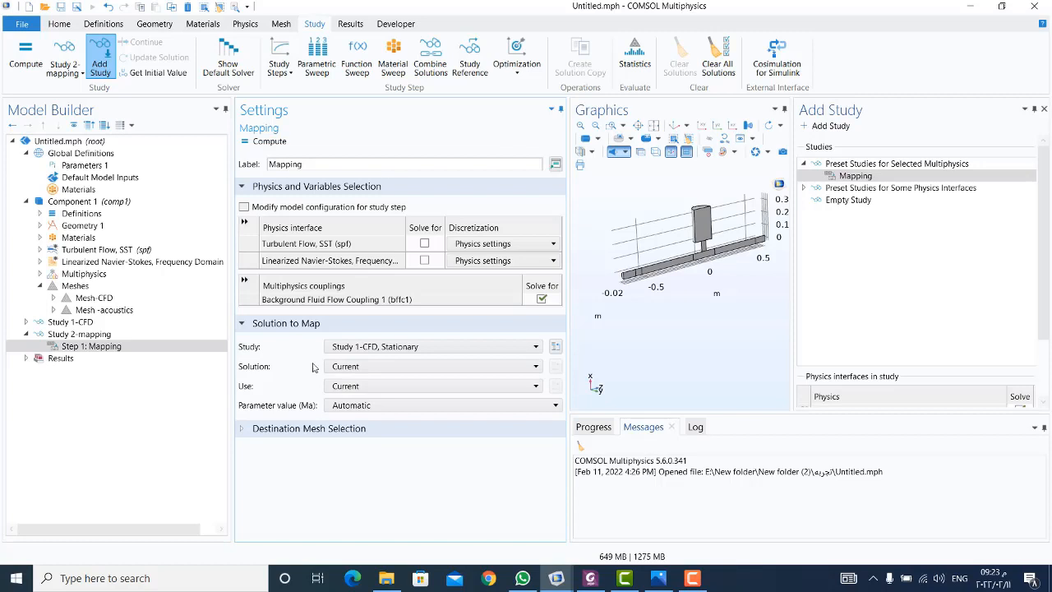
click(380, 368)
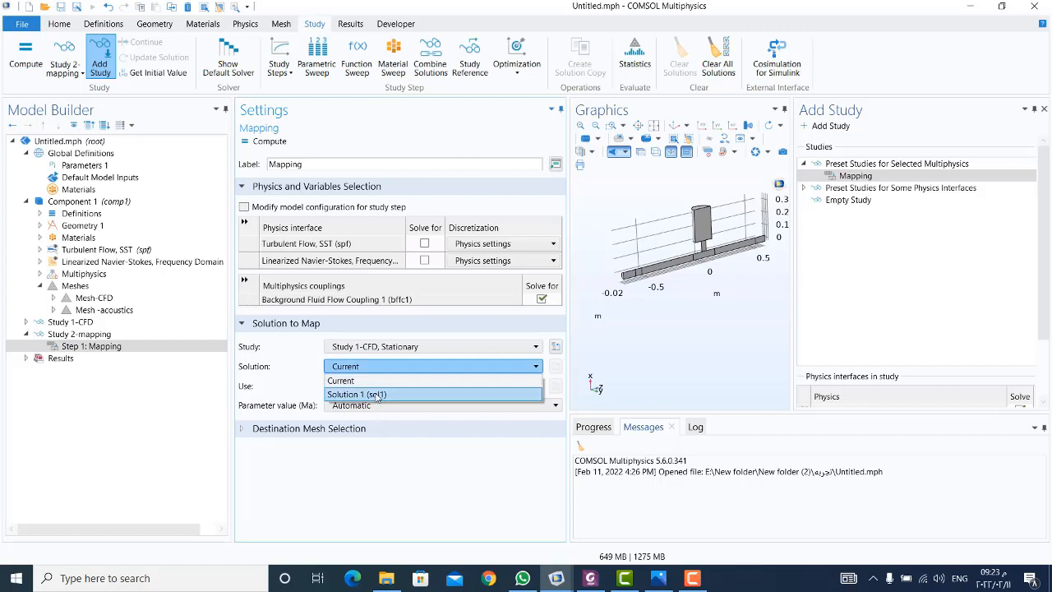
click(376, 395)
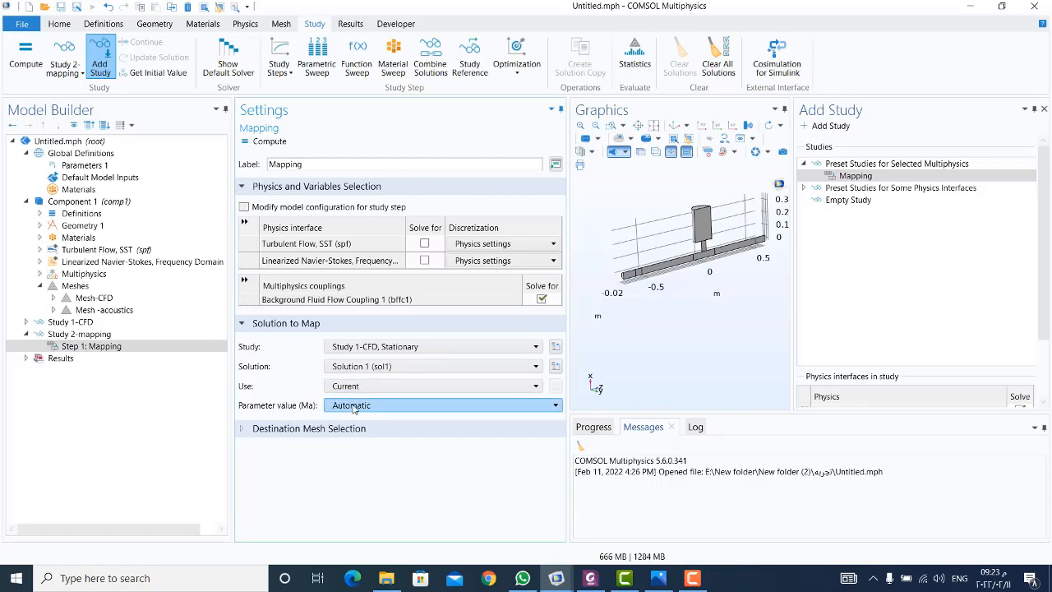
click(358, 407)
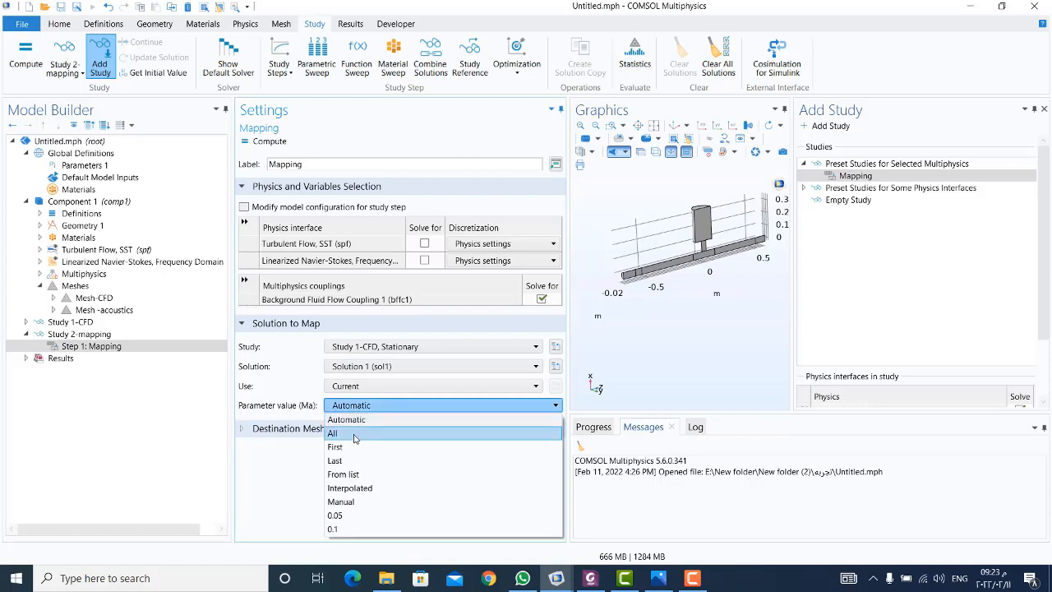
click(355, 433)
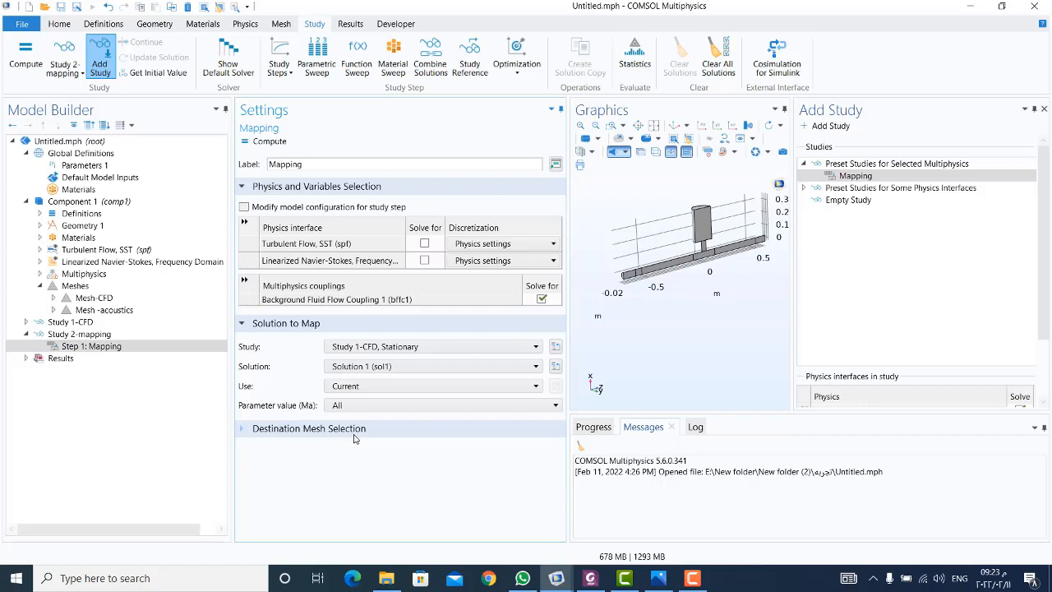
Compute the mapping study and show its solver progress in an enlarged view, with the Add Study window closed.
click(272, 143)
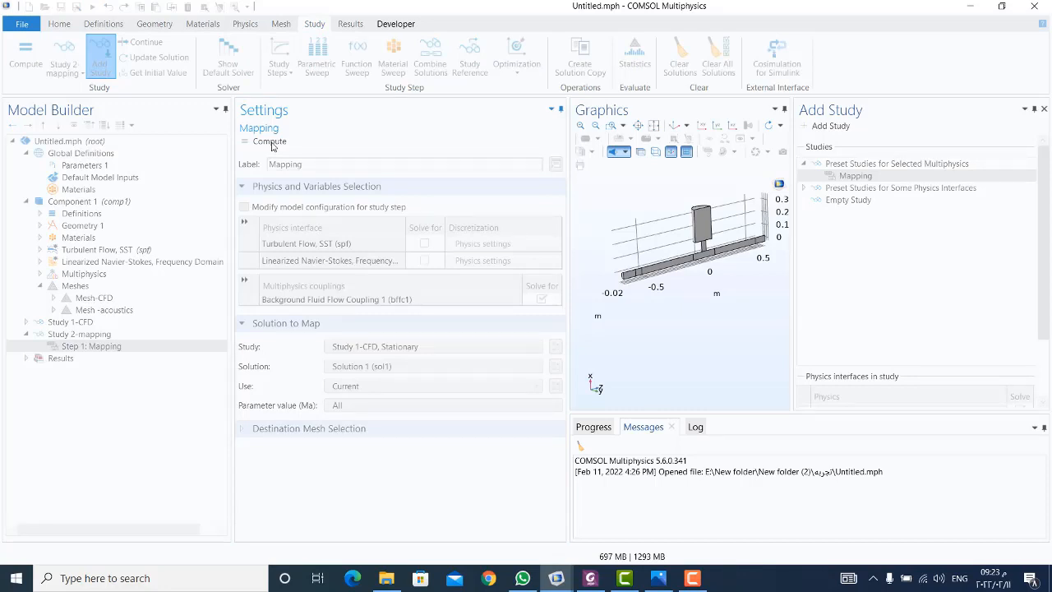
click(1046, 110)
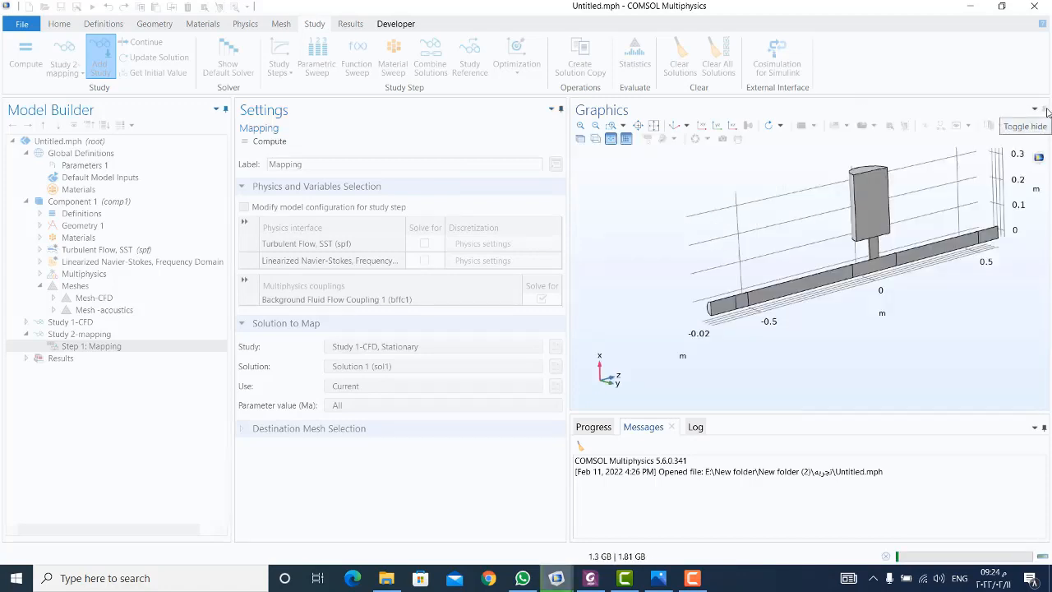
click(589, 429)
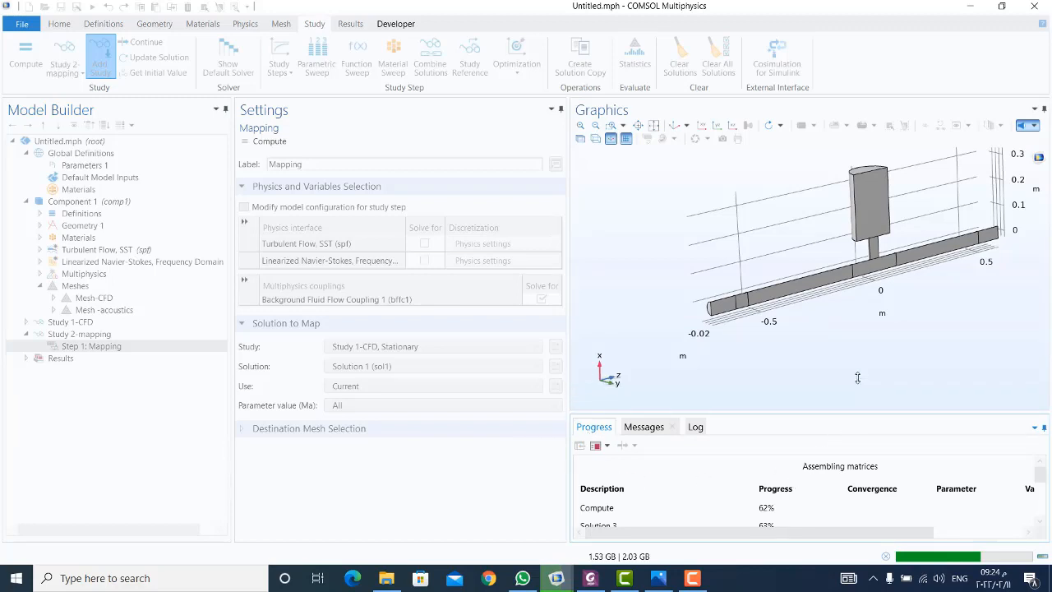
drag(857, 377, 857, 379)
drag(891, 540, 937, 539)
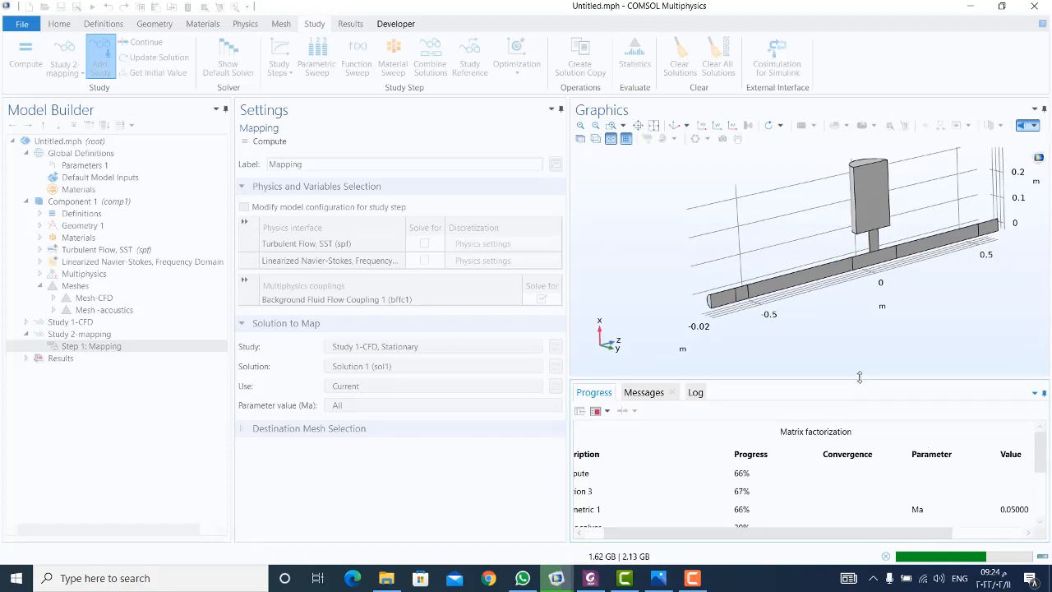
drag(862, 381, 866, 339)
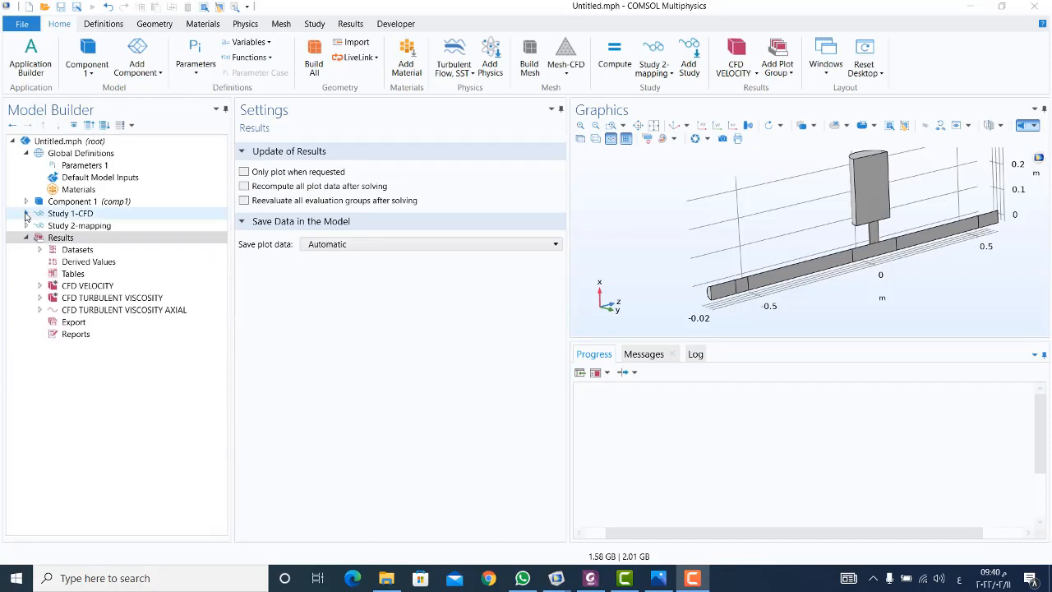
Add a 1D plot group containing a line graph, and label the group "mapping comparison :z velocity".
click(66, 216)
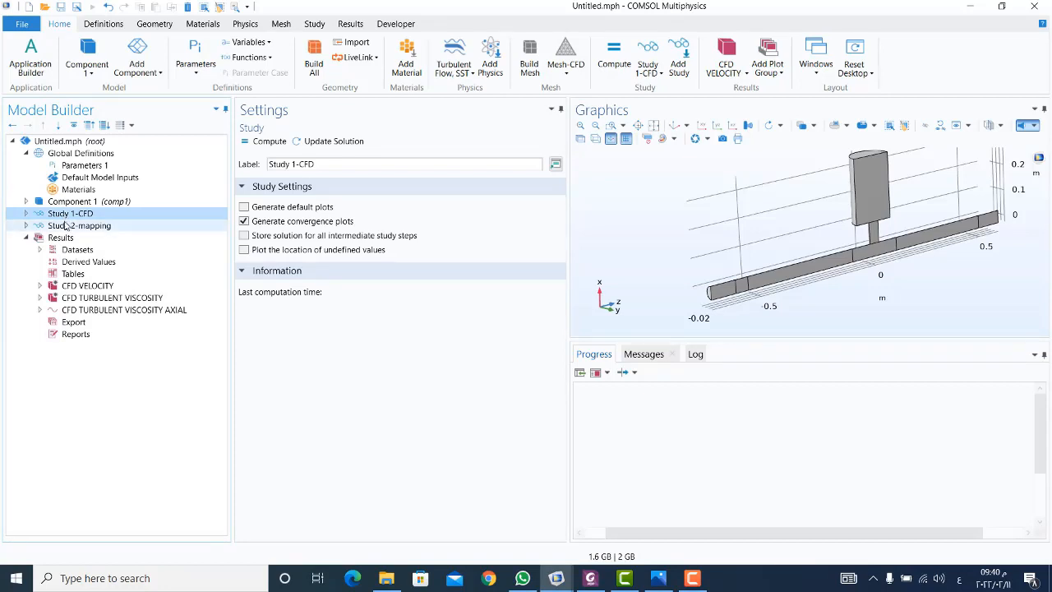
click(65, 226)
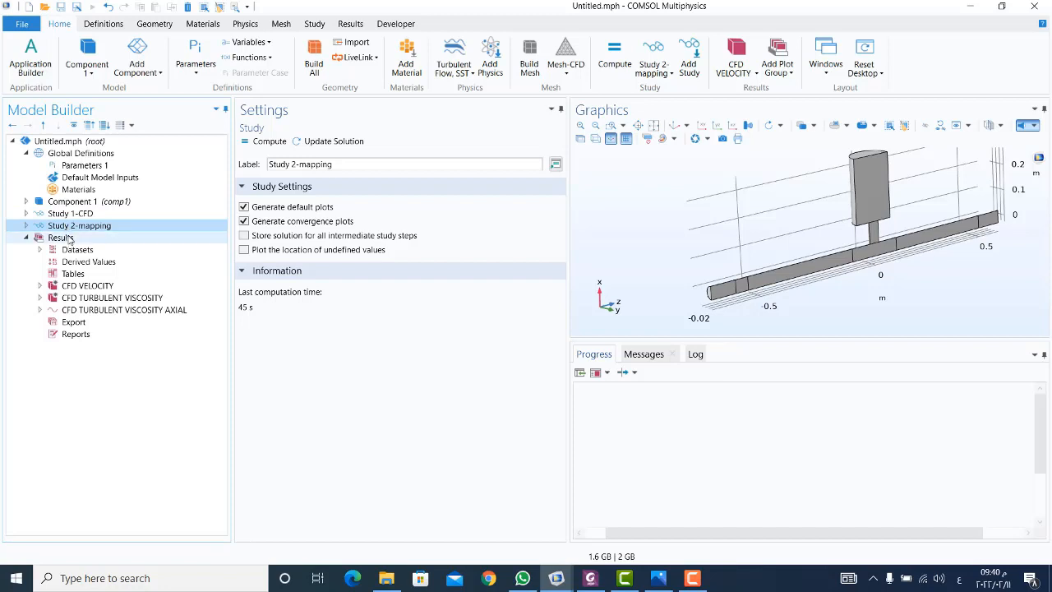
click(70, 238)
right_click(70, 239)
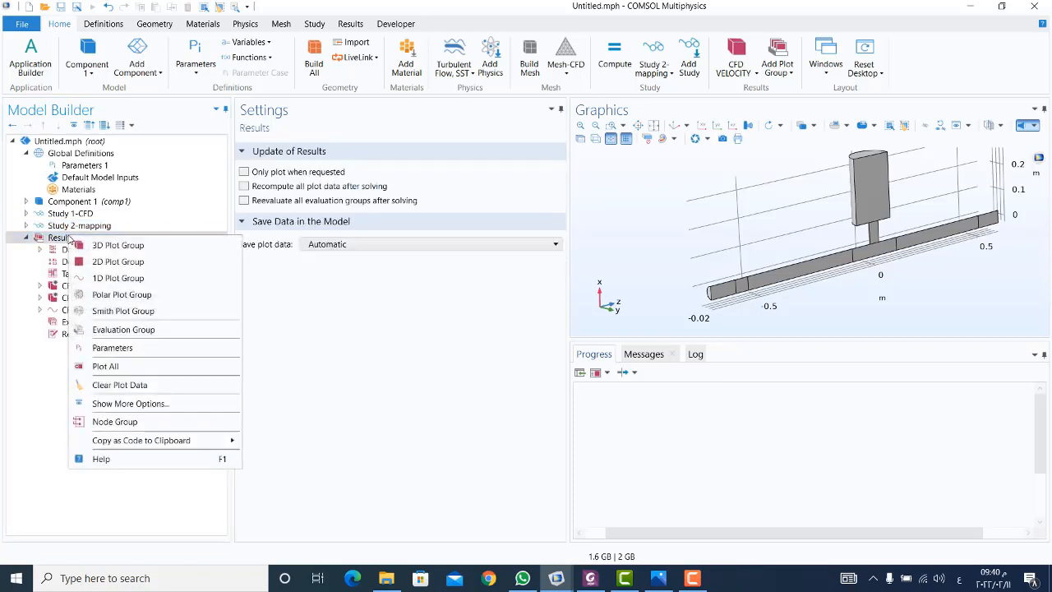
click(131, 279)
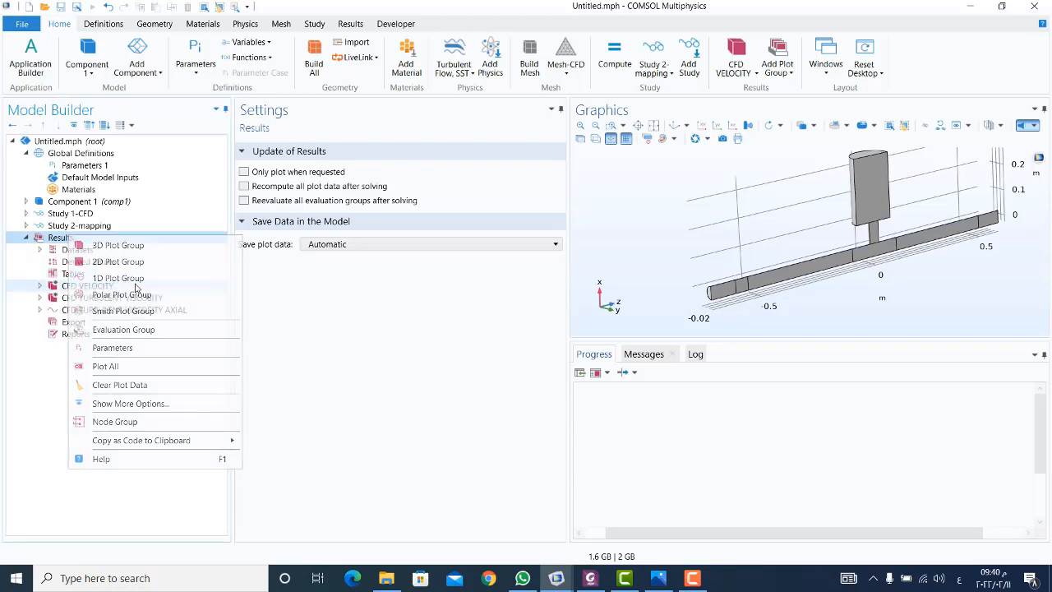
click(92, 323)
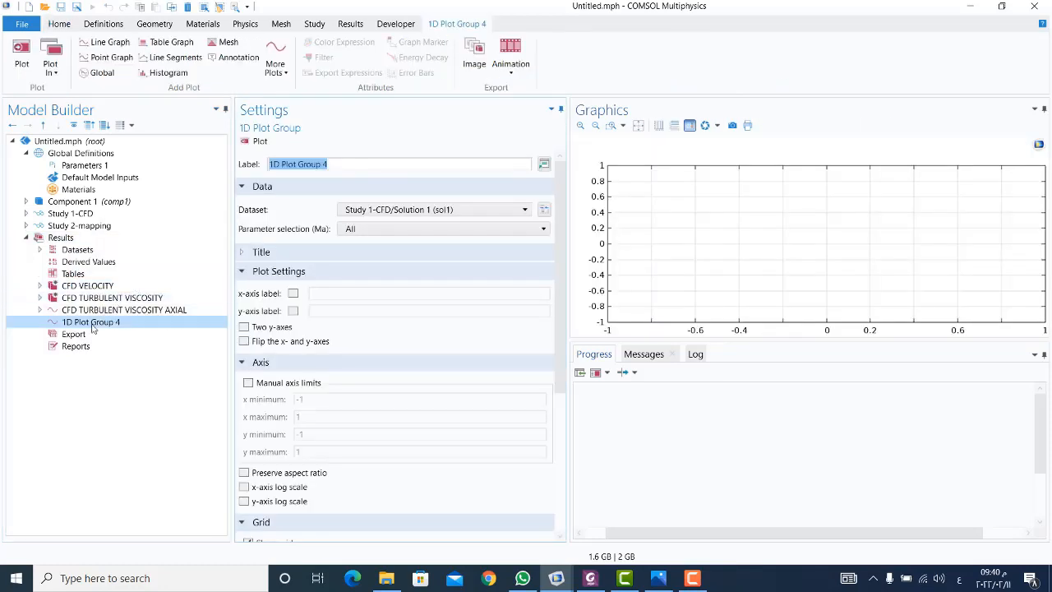
right_click(92, 328)
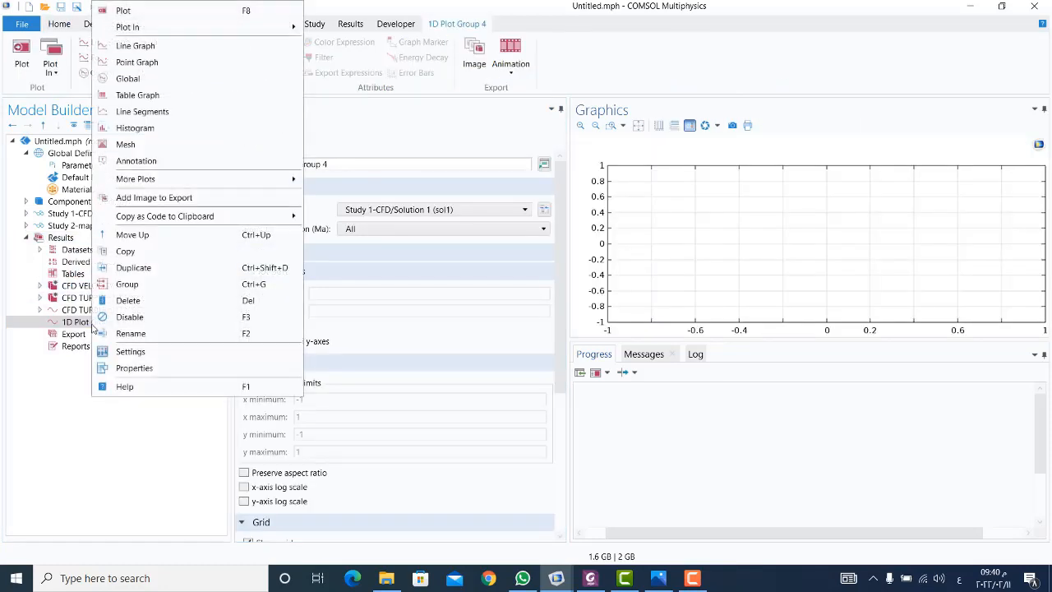
click(175, 51)
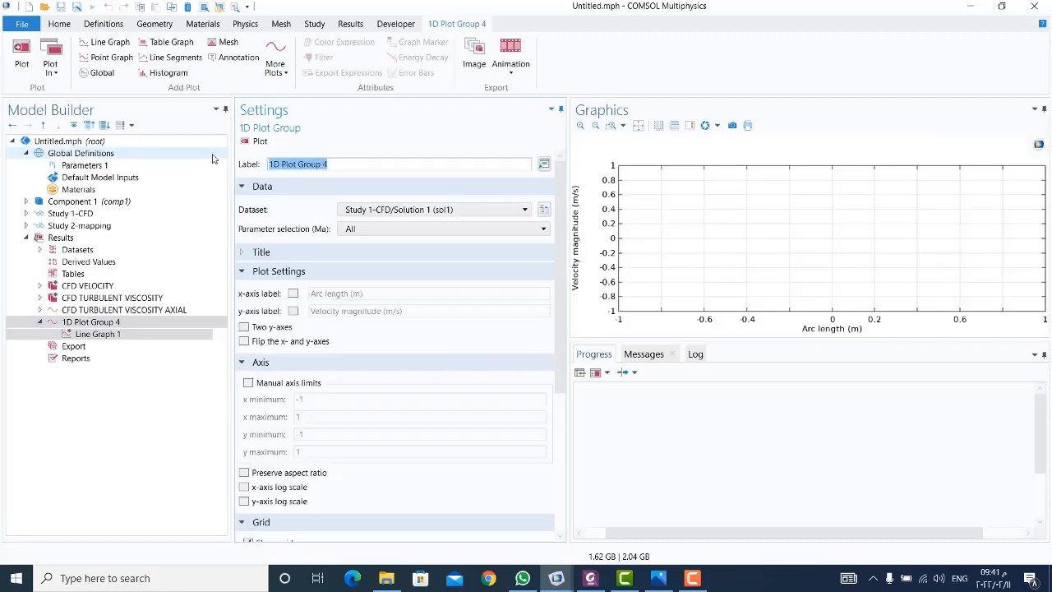
text(mapping comparison :z velocity)
Label the line graph "z velocity _ cfd study" and restrict its manual selection to edge 12 on the main duct.
click(123, 335)
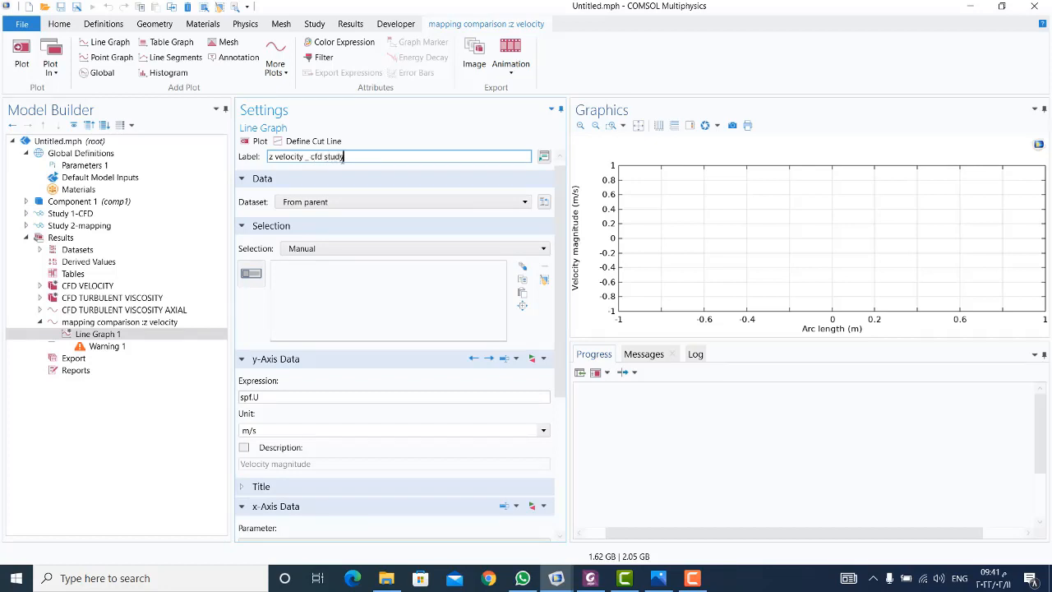
click(250, 194)
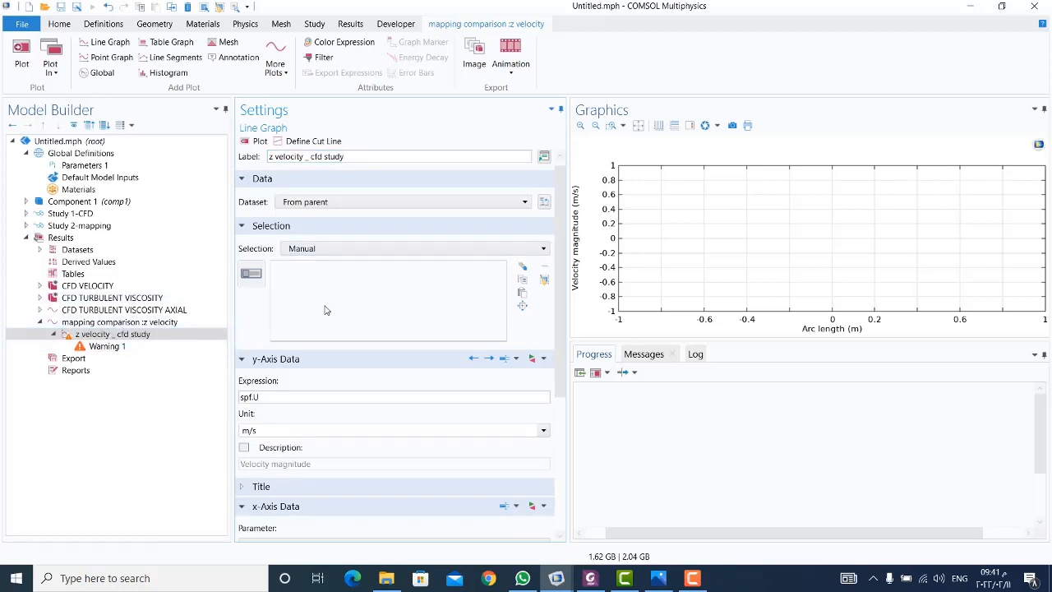
click(328, 248)
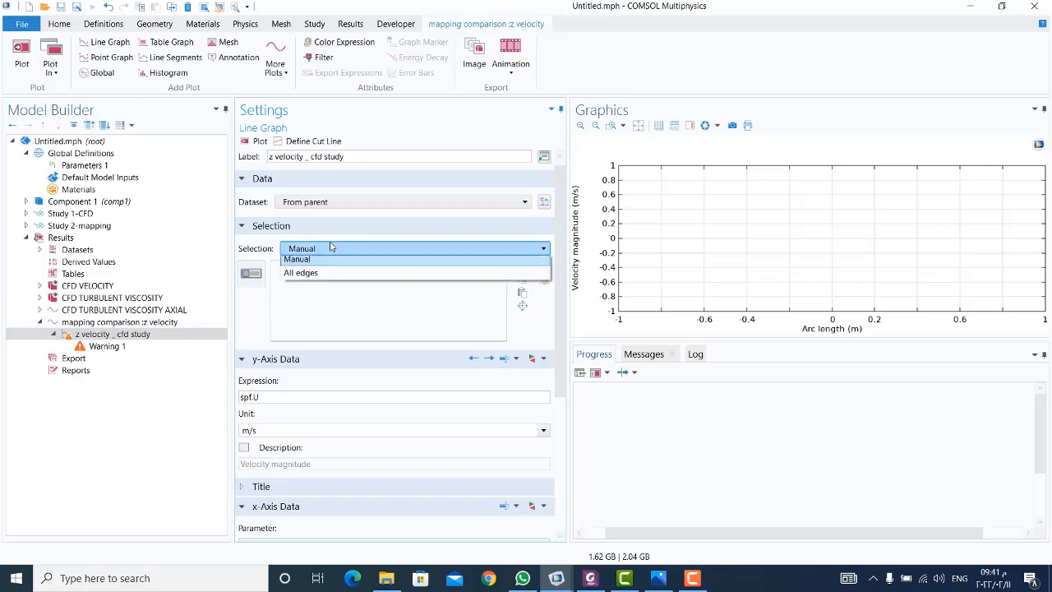
click(318, 278)
click(341, 249)
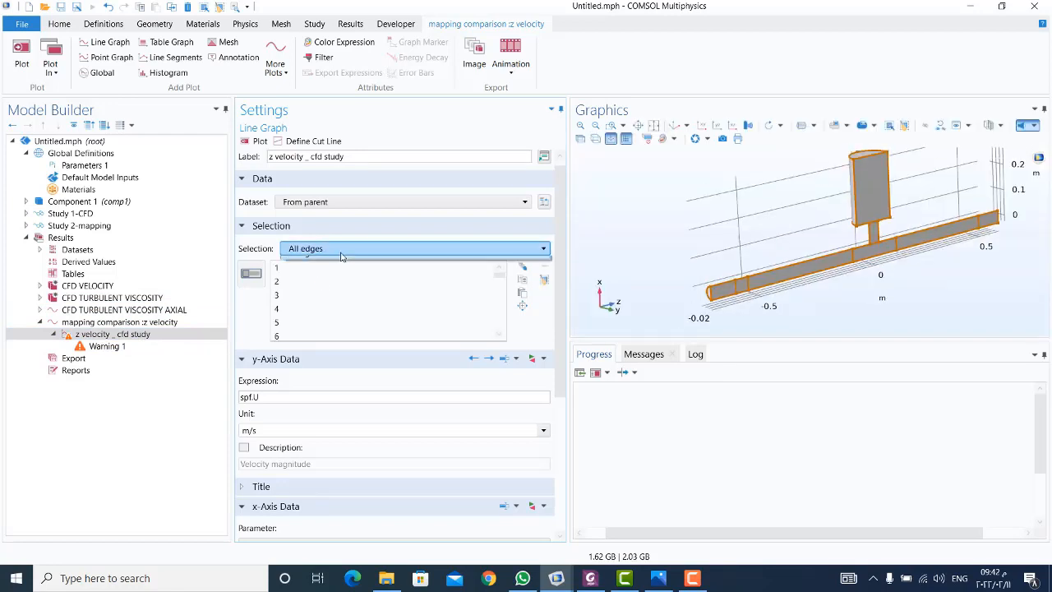
click(334, 263)
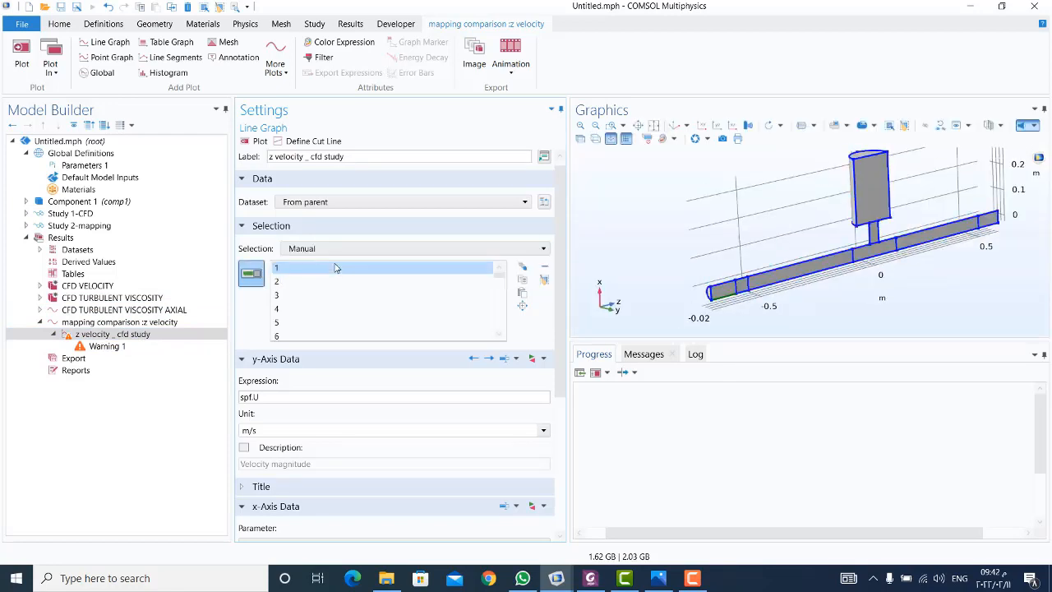
click(544, 279)
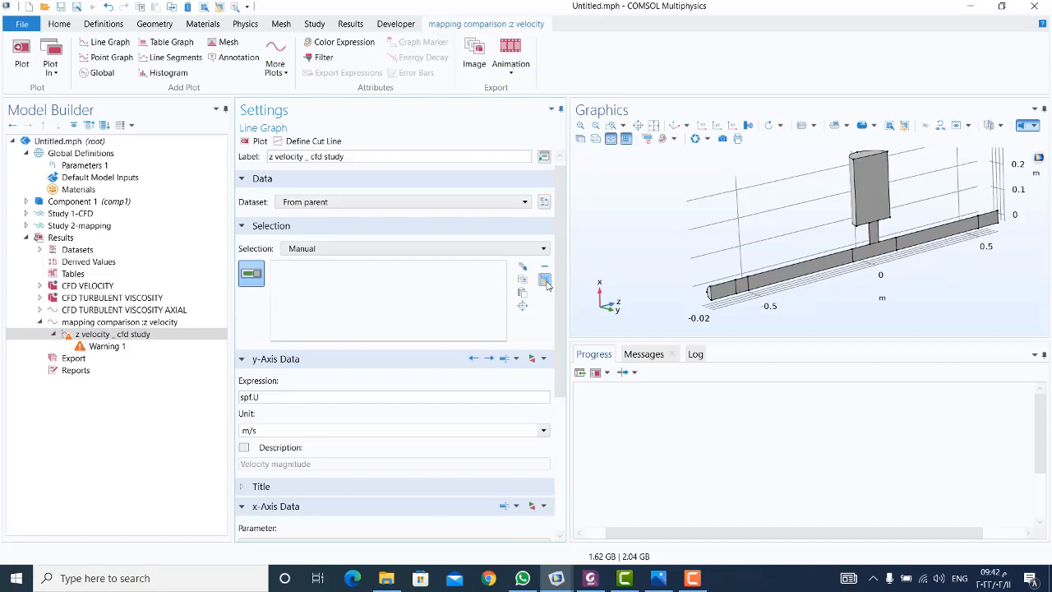
click(854, 259)
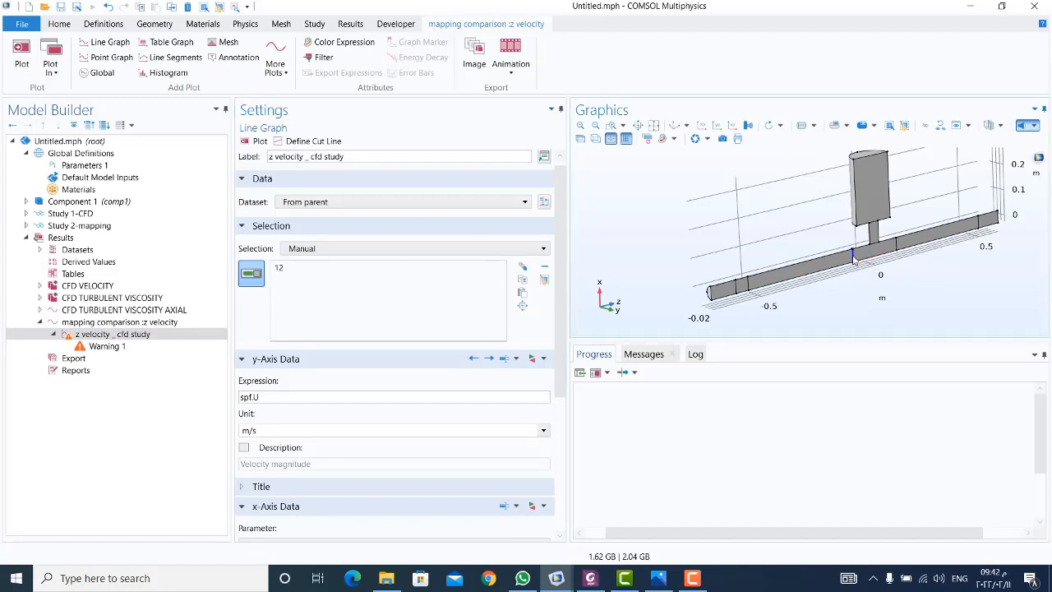
Set the CFD line graph's y-axis expression to w and its x-axis parameter to the expression x.
drag(286, 397, 216, 399)
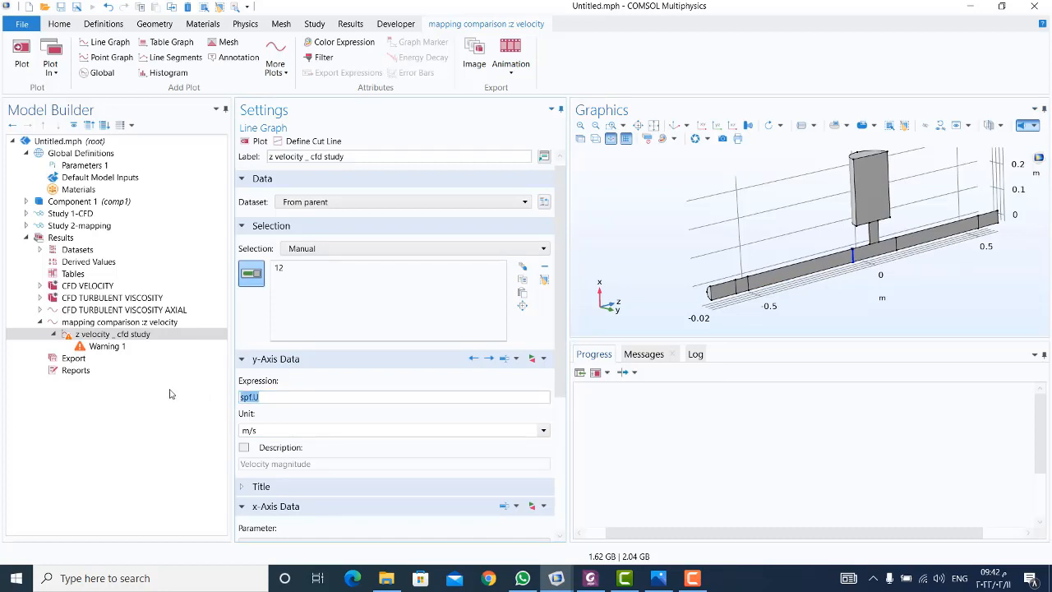
text(w)
click(249, 430)
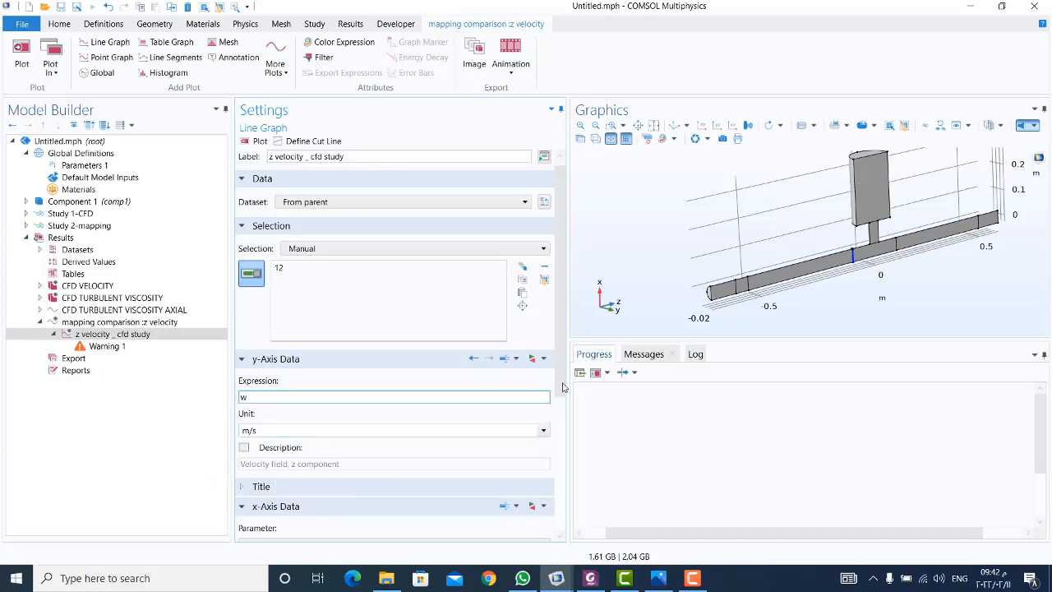
drag(565, 386, 580, 525)
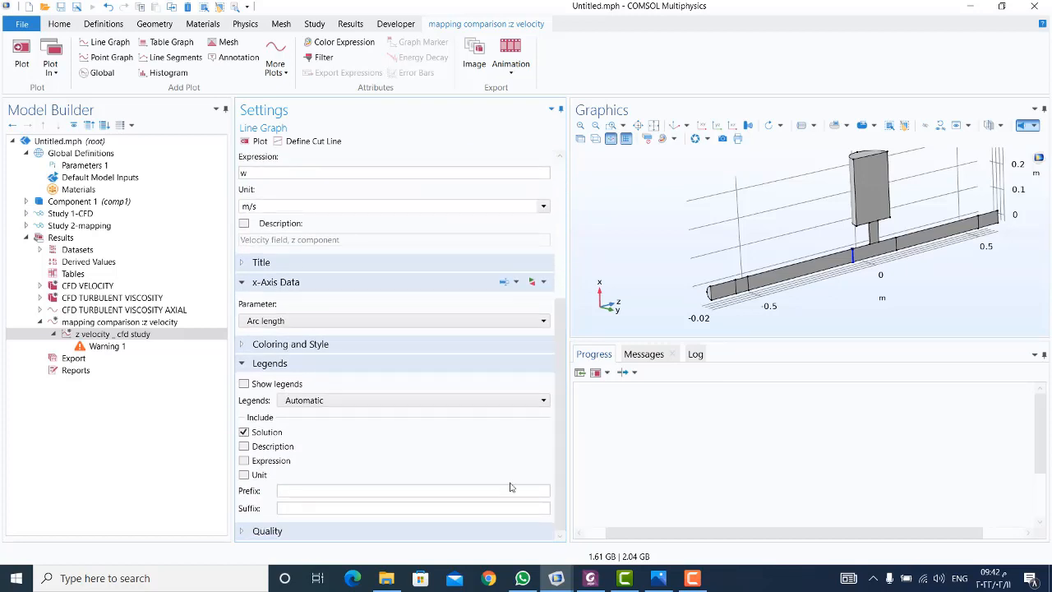
click(279, 322)
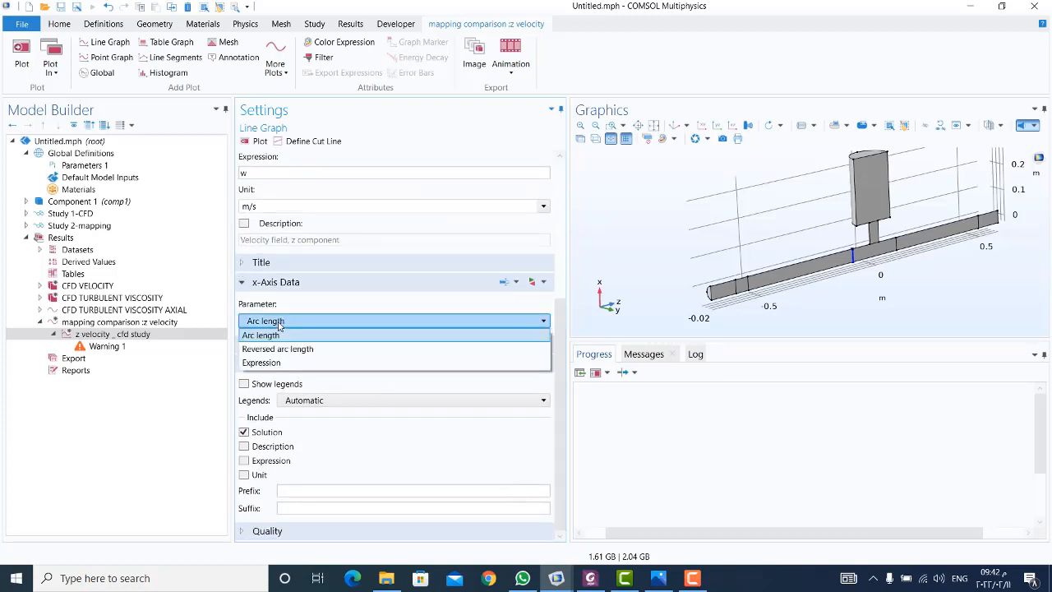
click(280, 363)
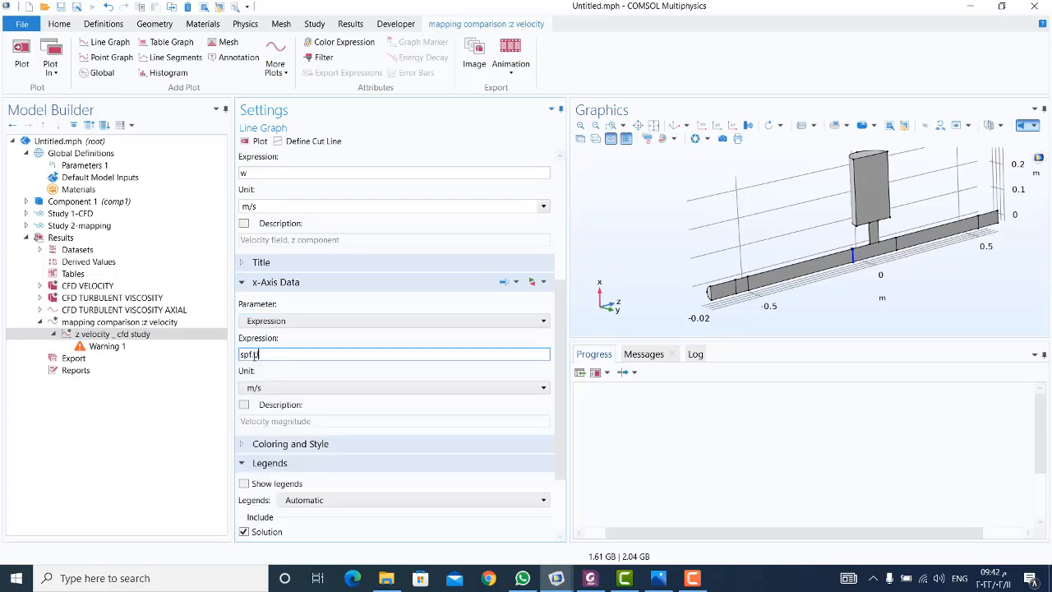
drag(281, 355, 197, 355)
text(x)
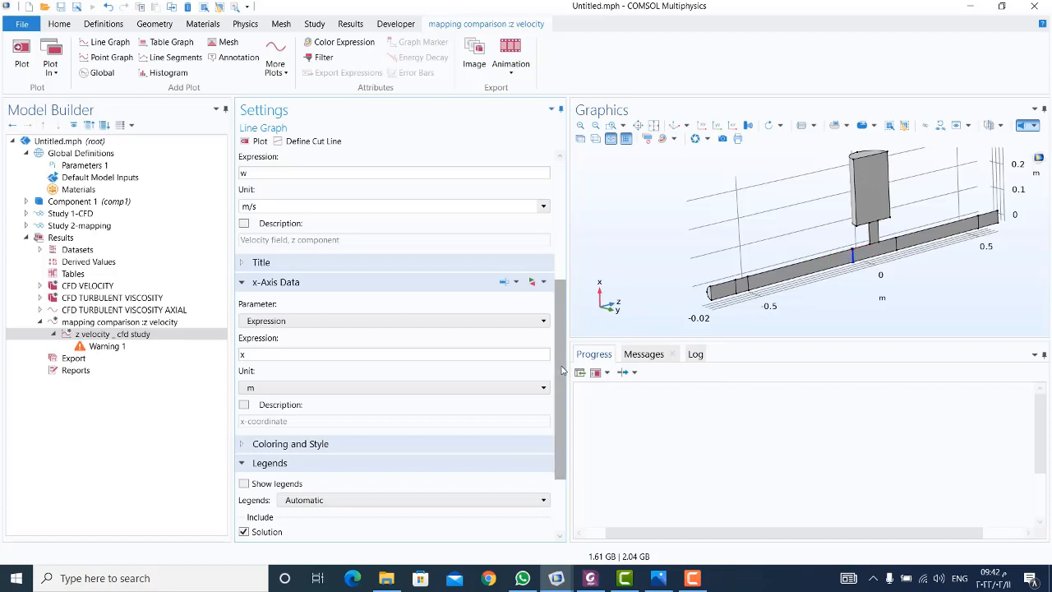
Plot the CFD line graph with manual legends Ma=0.05 and Ma= 0.1 shown.
scroll(562, 371, down, 3)
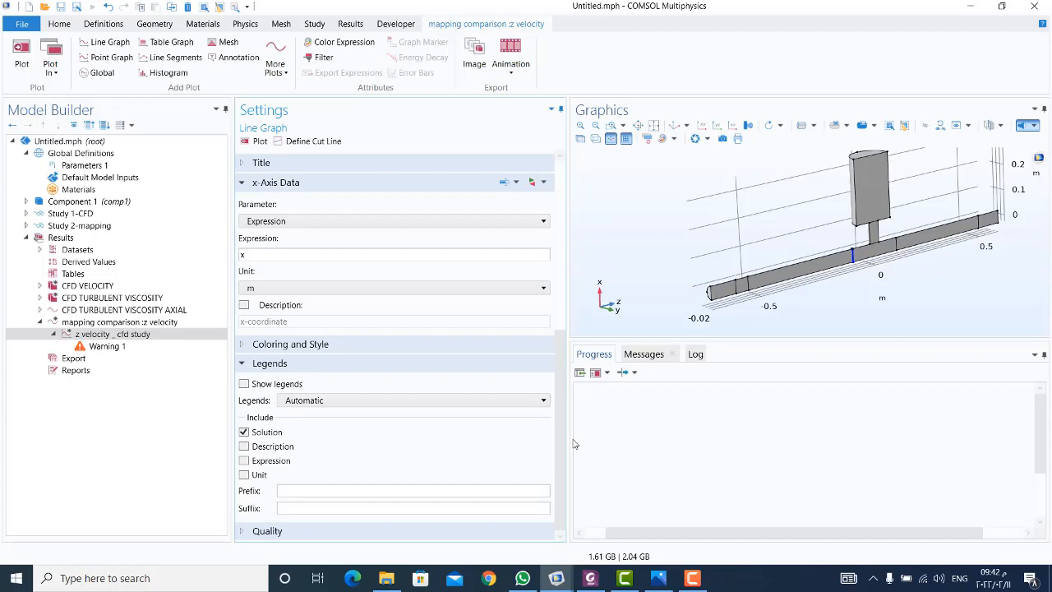
click(330, 401)
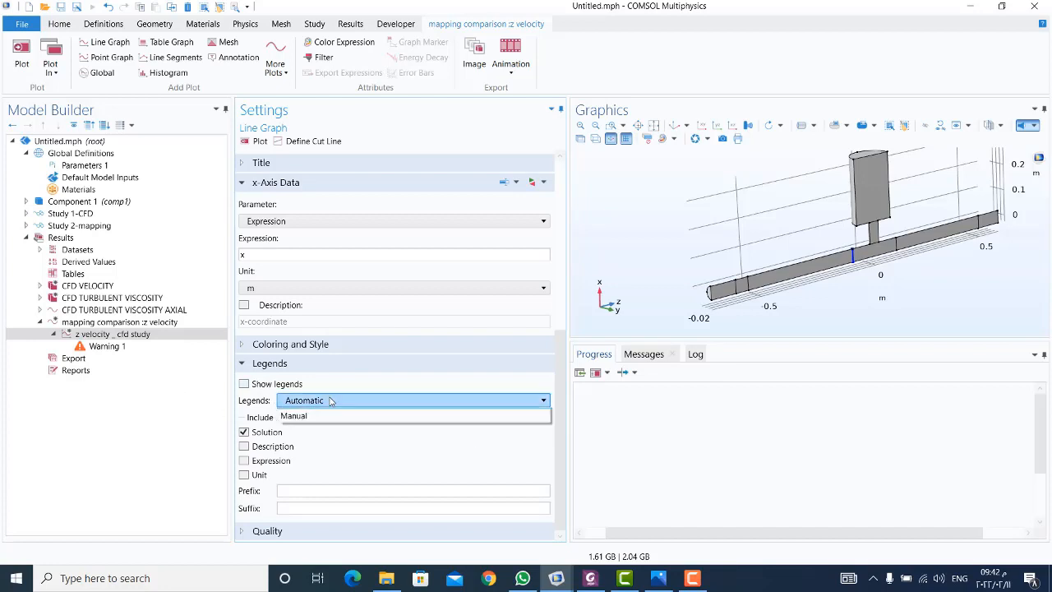
click(318, 415)
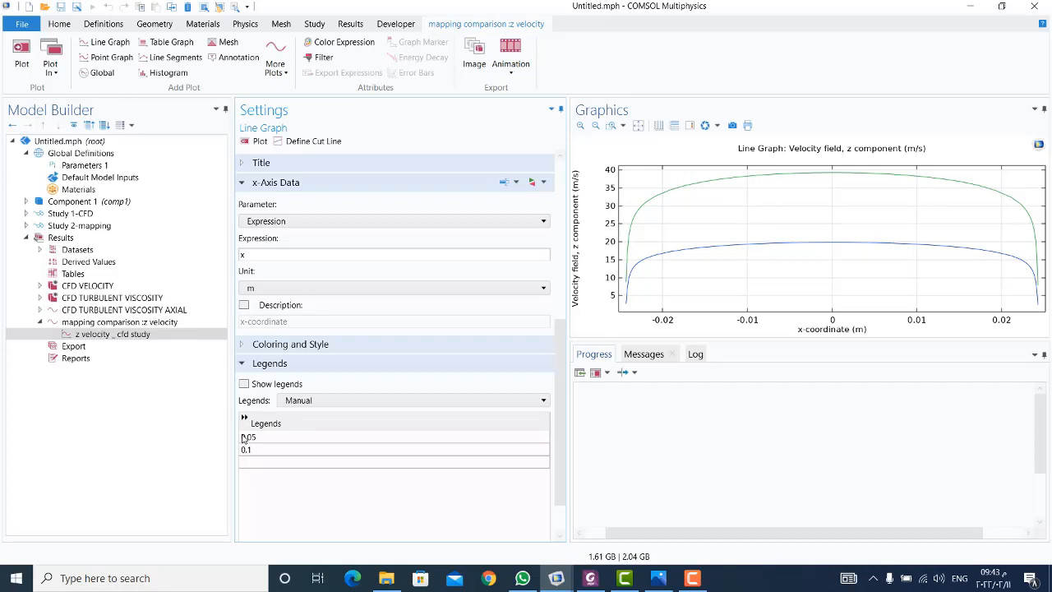
double_click(243, 437)
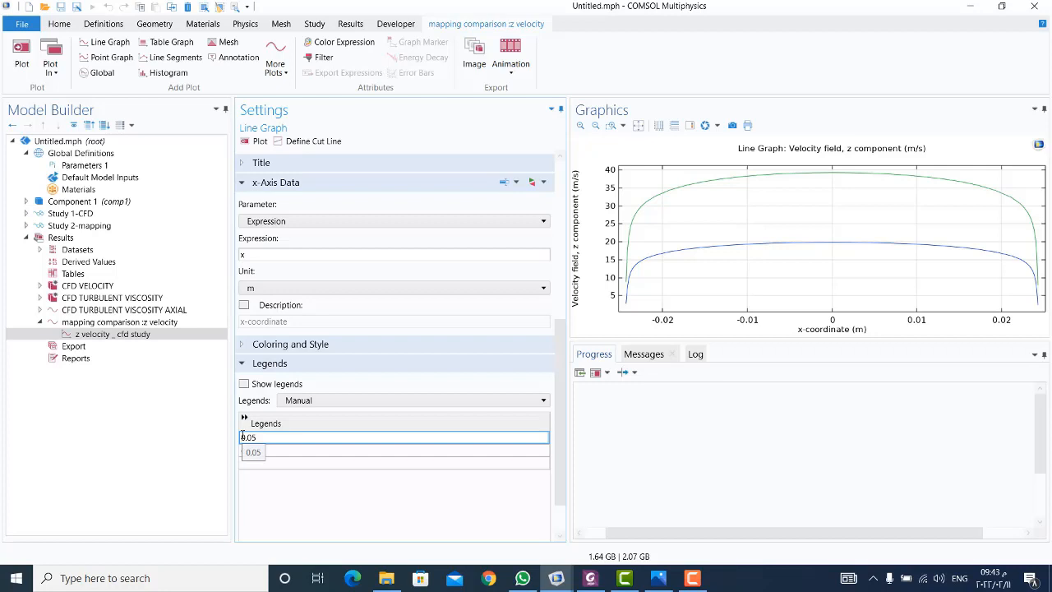
text(Ma=)
click(245, 452)
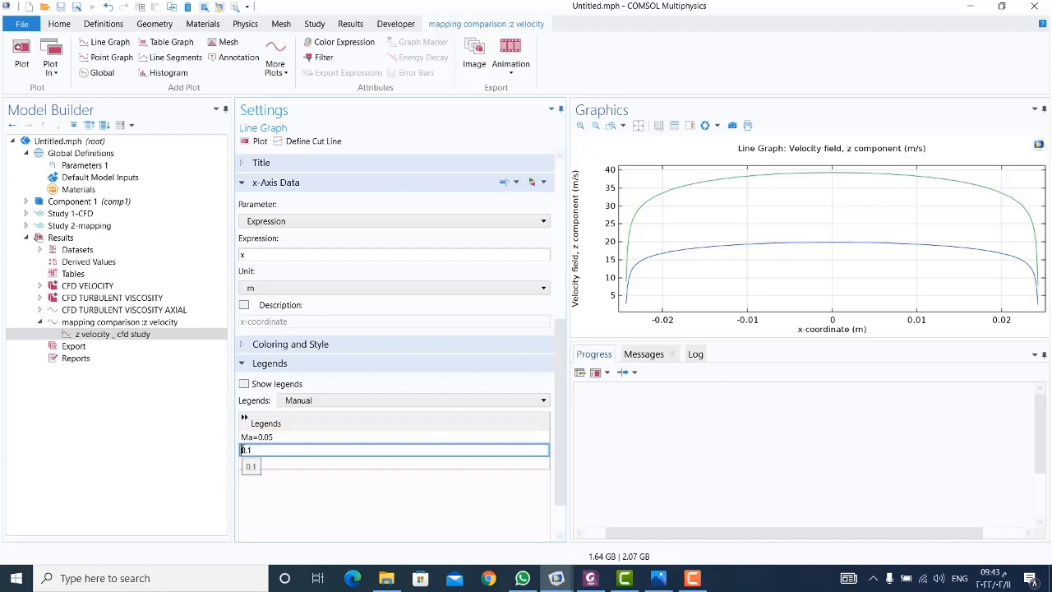
text(Ma=)
key(Return)
click(244, 384)
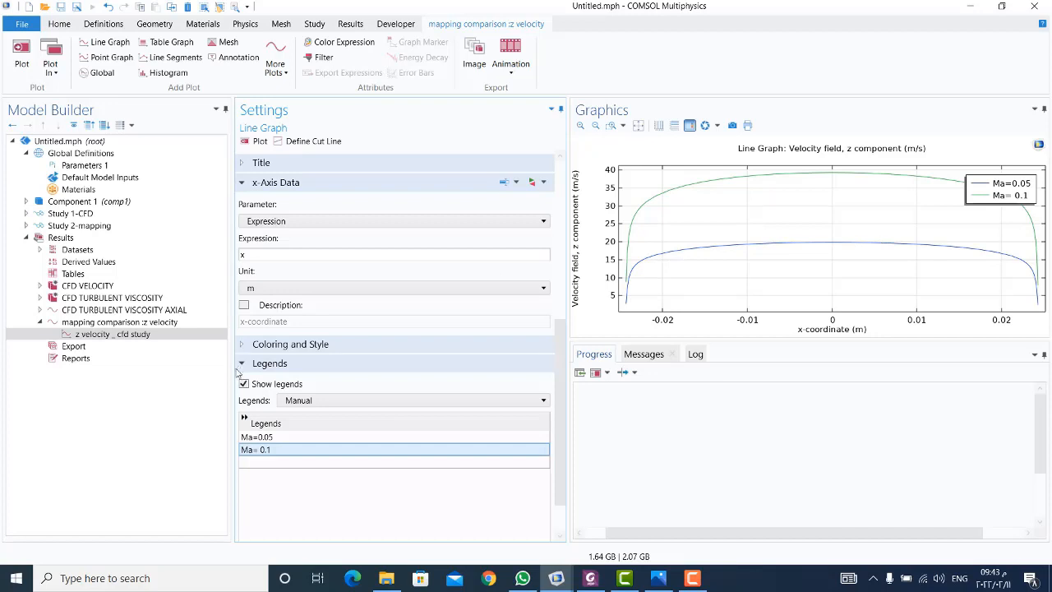
Add a second line graph to the mapping comparison plot group and label it "z velocity _mapping study".
click(107, 334)
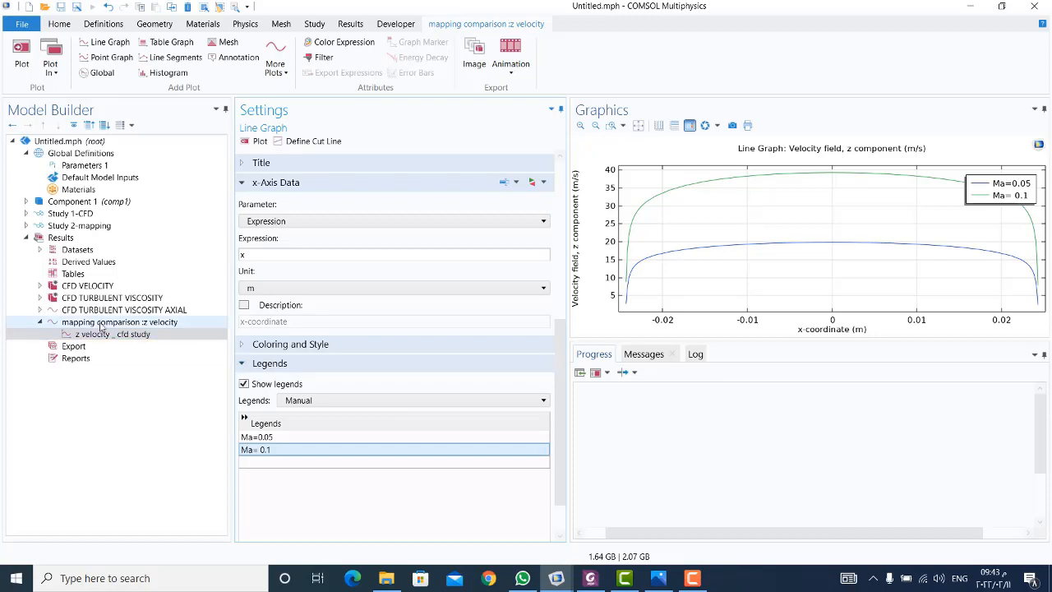
click(103, 322)
right_click(103, 322)
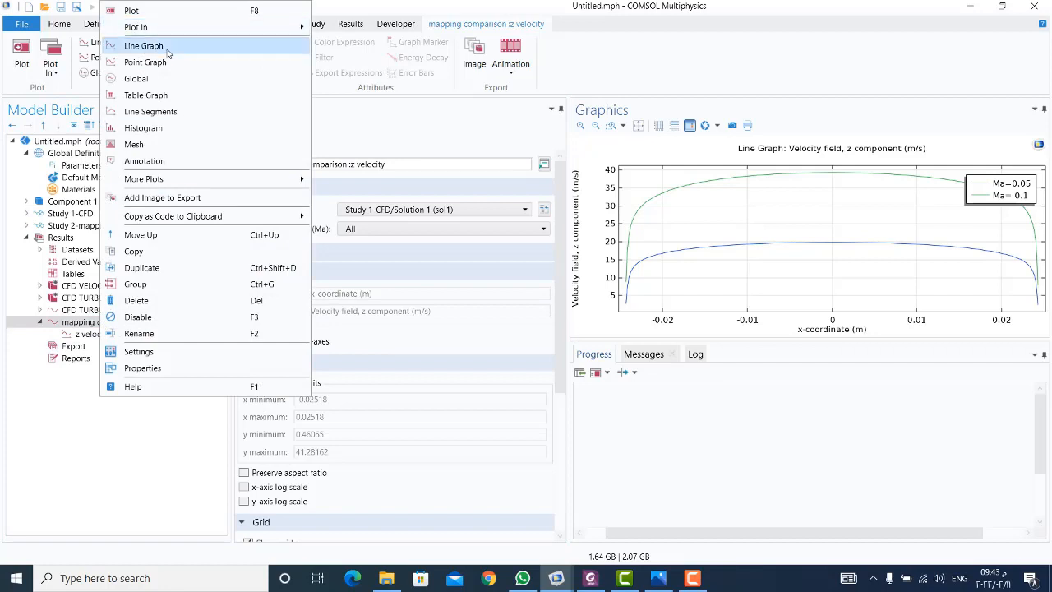
click(167, 49)
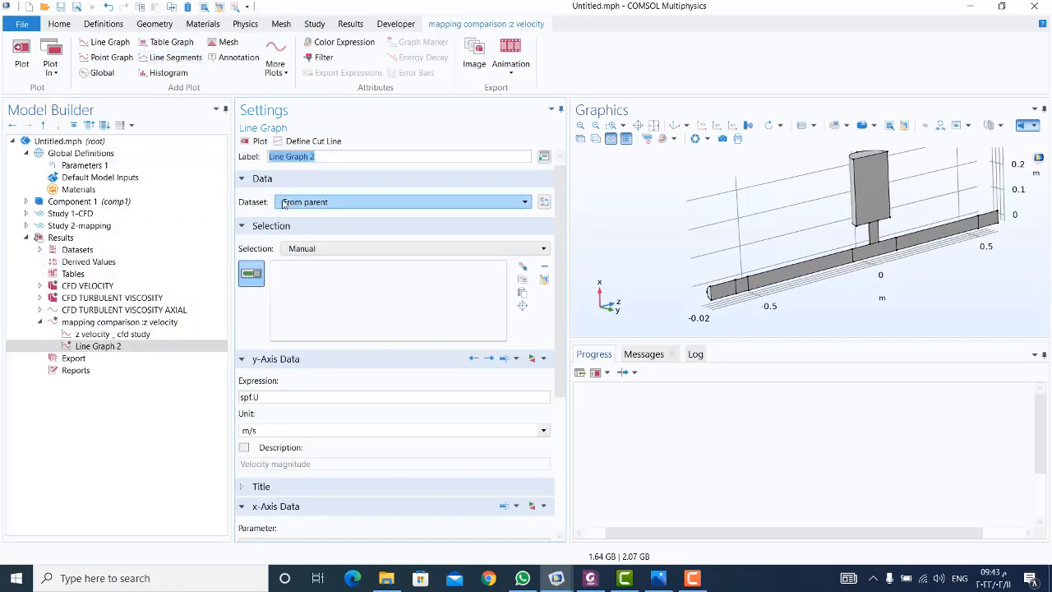
text(z)
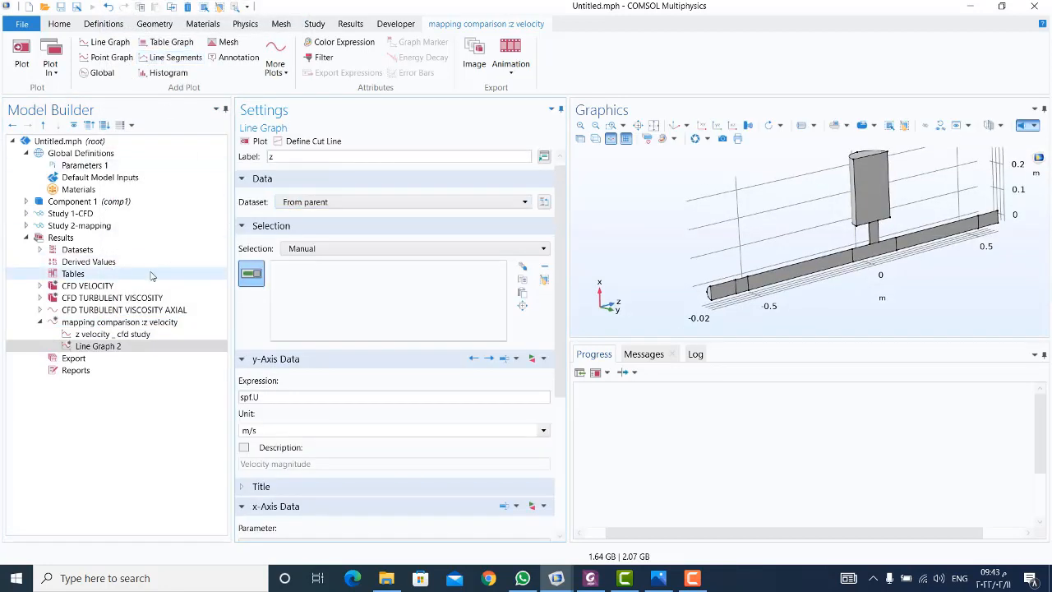
text( v)
text(ty _mapping study)
click(315, 307)
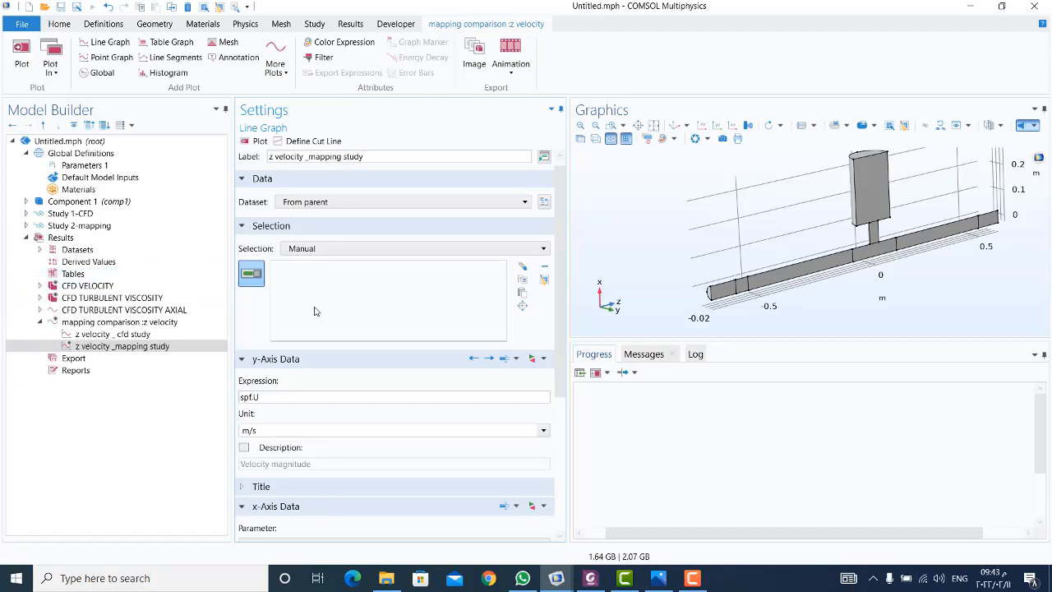
Select edge 12 for the mapping-study line graph and clear its y-axis expression.
click(853, 257)
scroll(562, 364, down, 2)
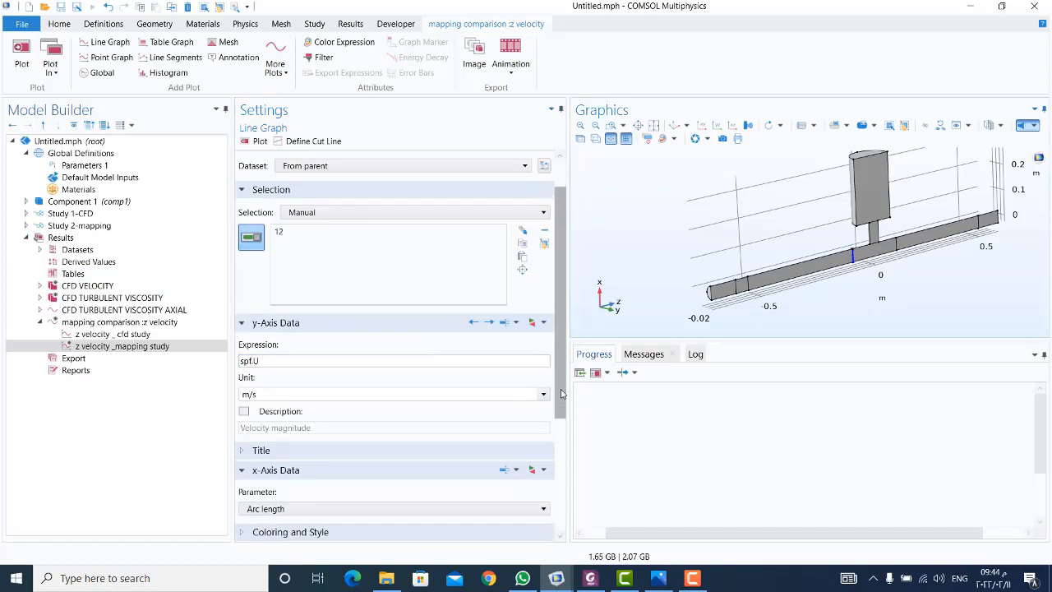
click(261, 332)
key(ctrl+a)
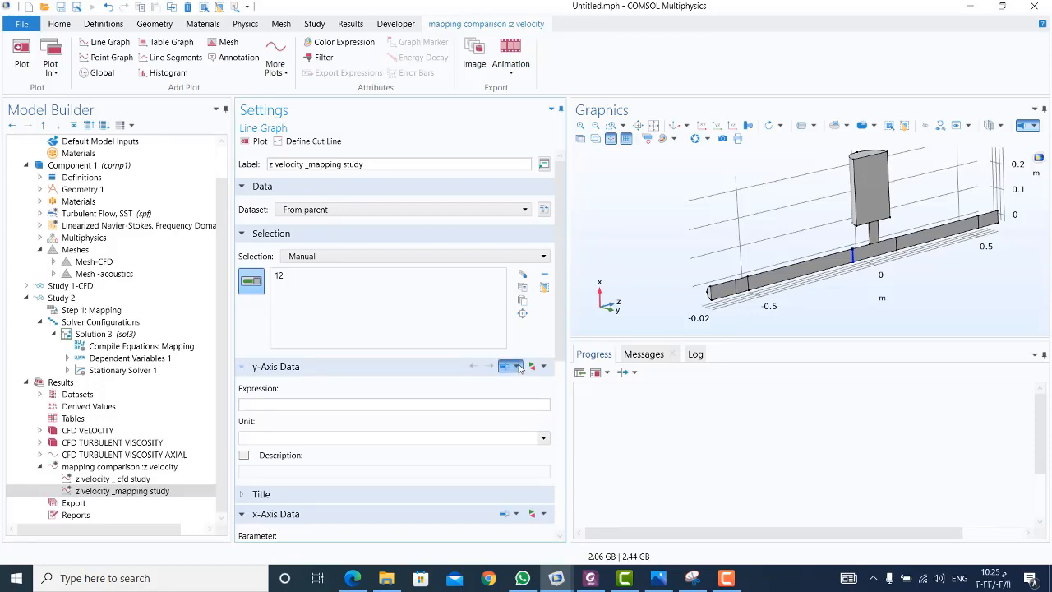
Browse the model expressions available for the mapping-study line graph's y-axis.
click(517, 367)
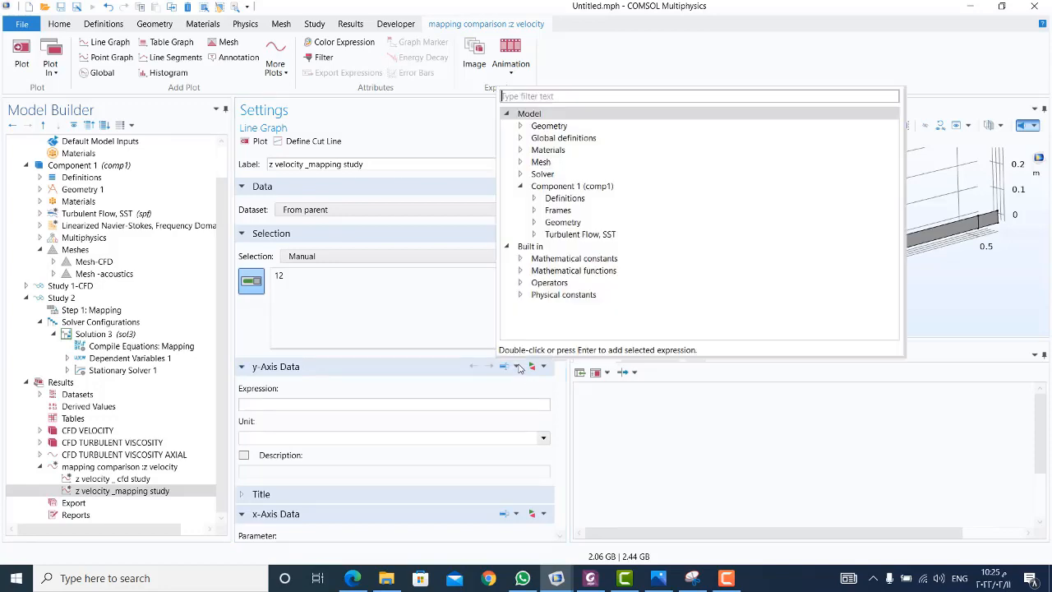
click(518, 367)
click(519, 367)
click(518, 367)
click(518, 367)
Set the mapping-study line graph's dataset to Study 2/Solution 3 (sol3) and its y-axis expression to the mapped velocity z component, bffc1.u_mapz.
click(333, 210)
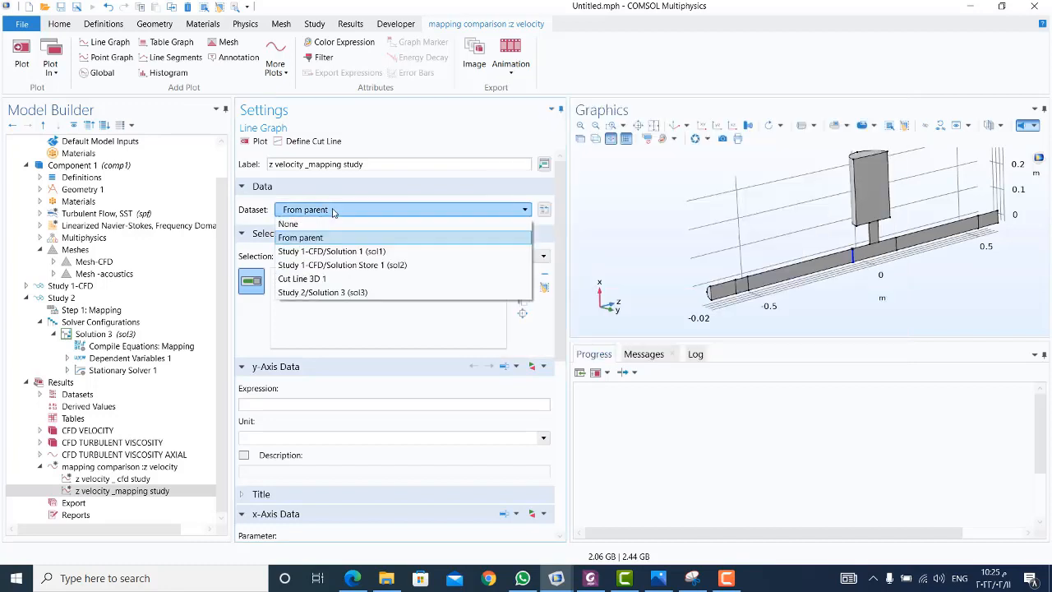
click(346, 294)
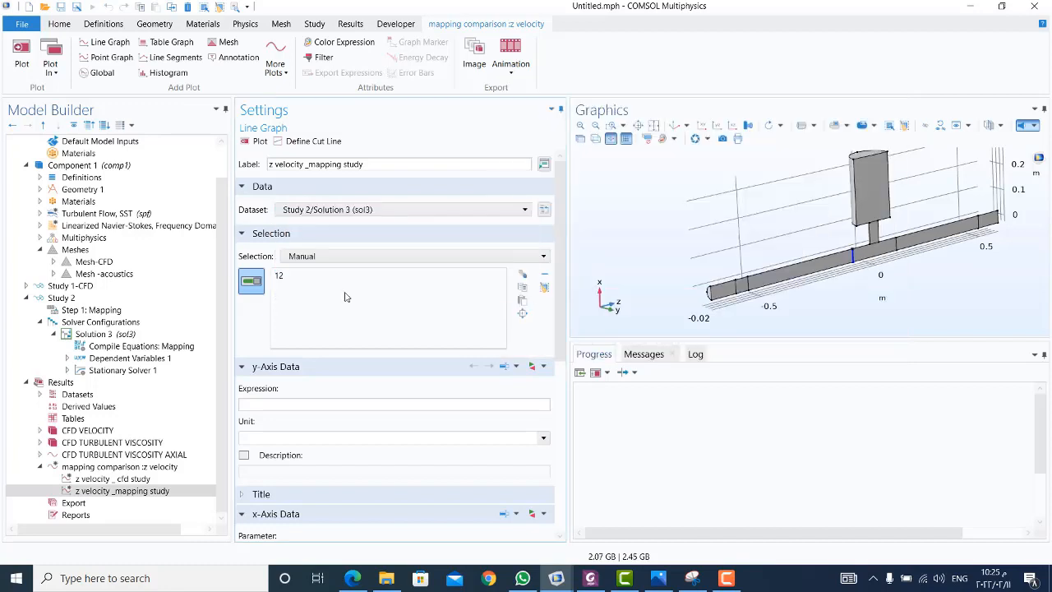
click(517, 367)
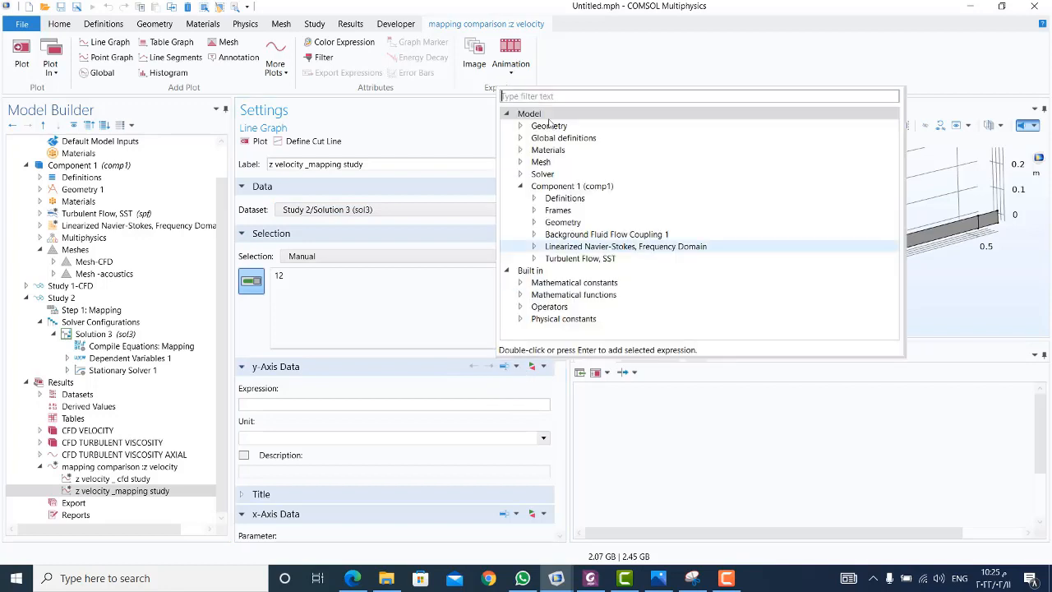
click(570, 187)
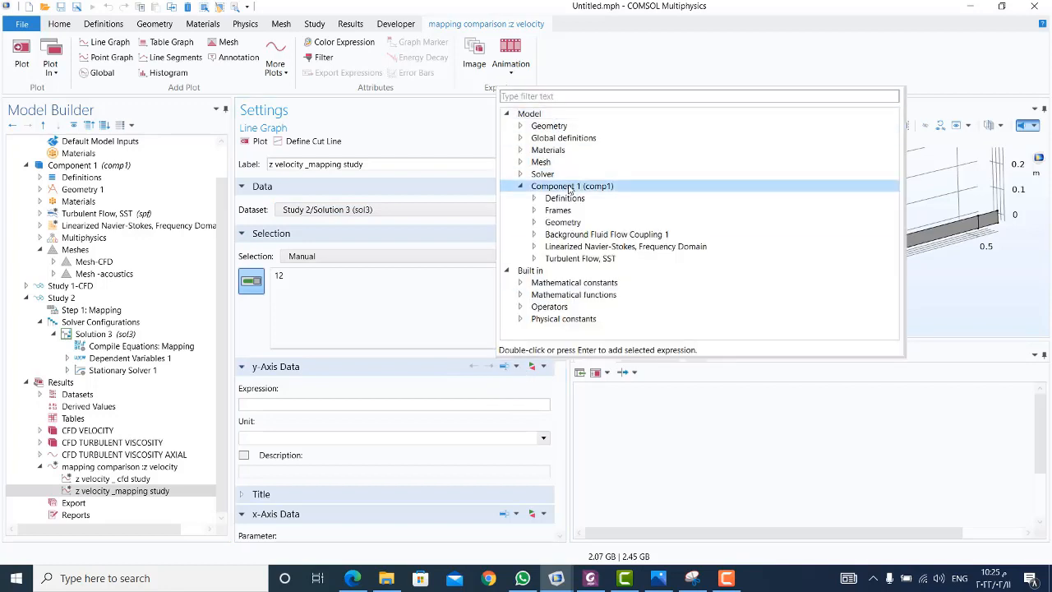
double_click(579, 236)
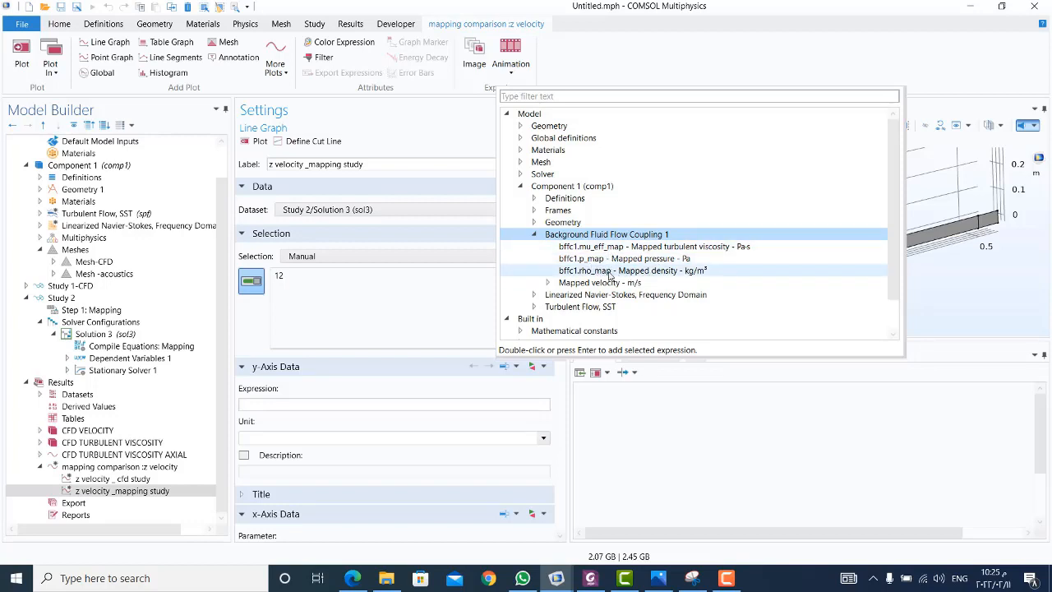
click(548, 282)
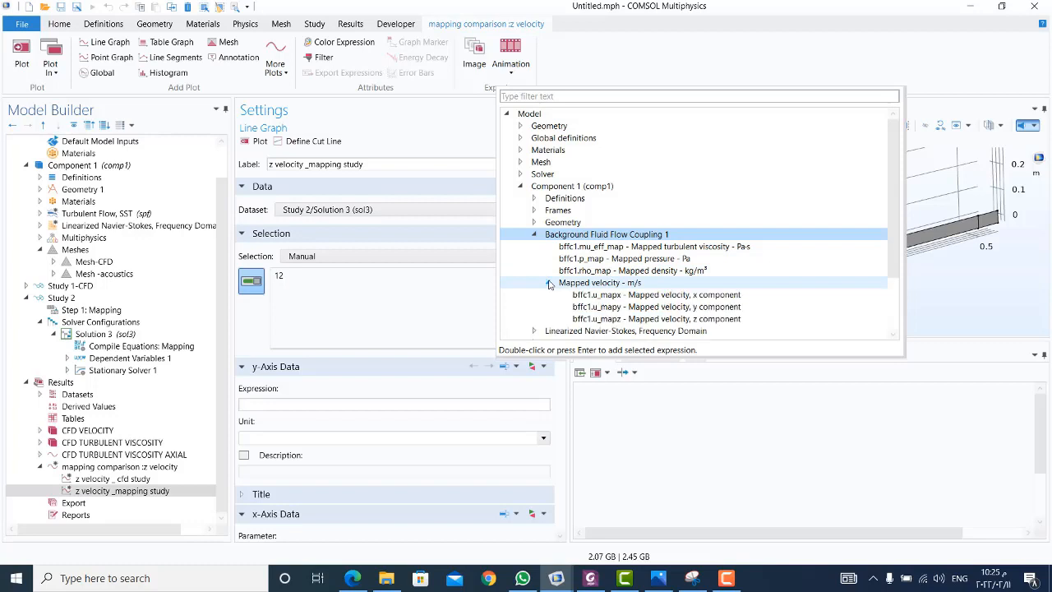
double_click(662, 319)
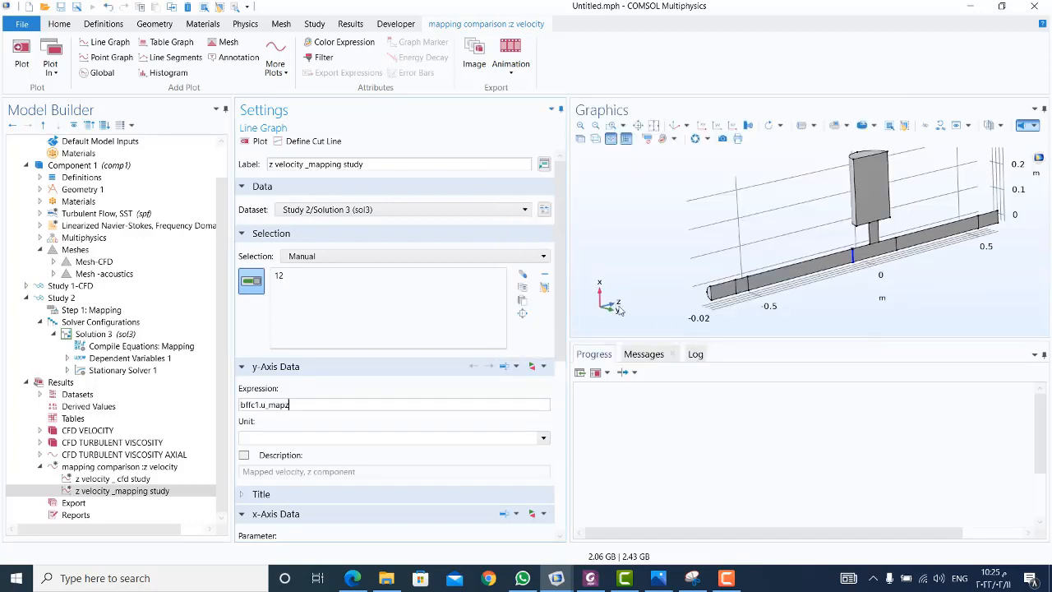
click(255, 438)
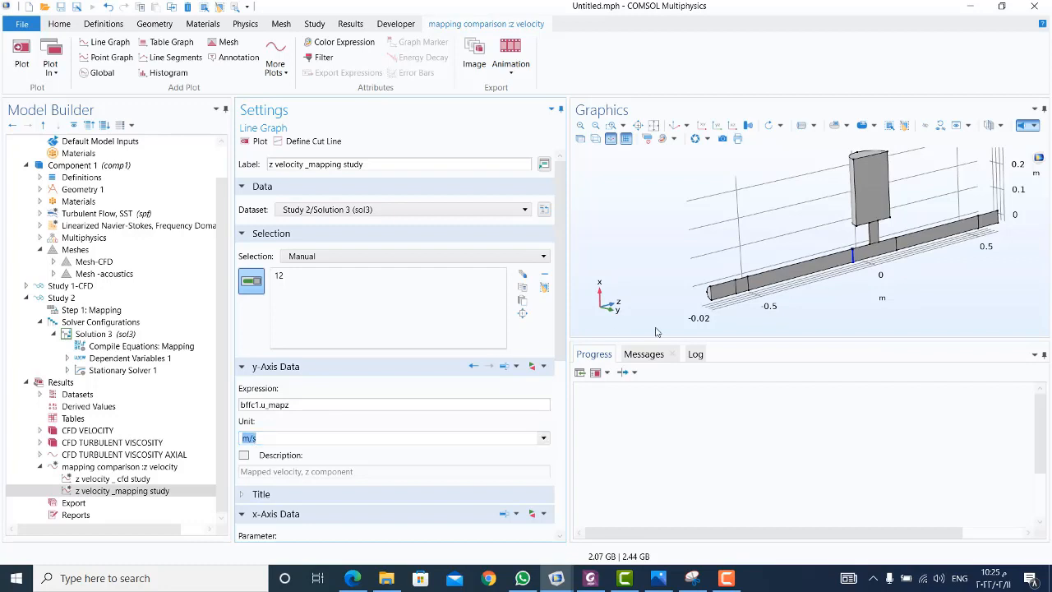
Set the line style of the mapping-study line graph to Dashed.
drag(565, 330, 562, 407)
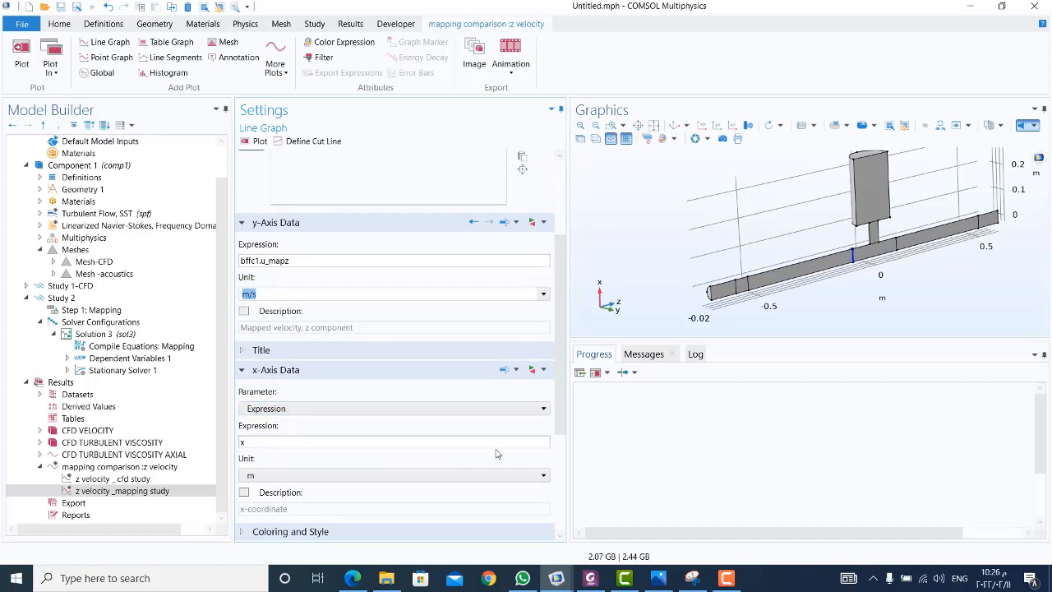
drag(560, 426, 561, 524)
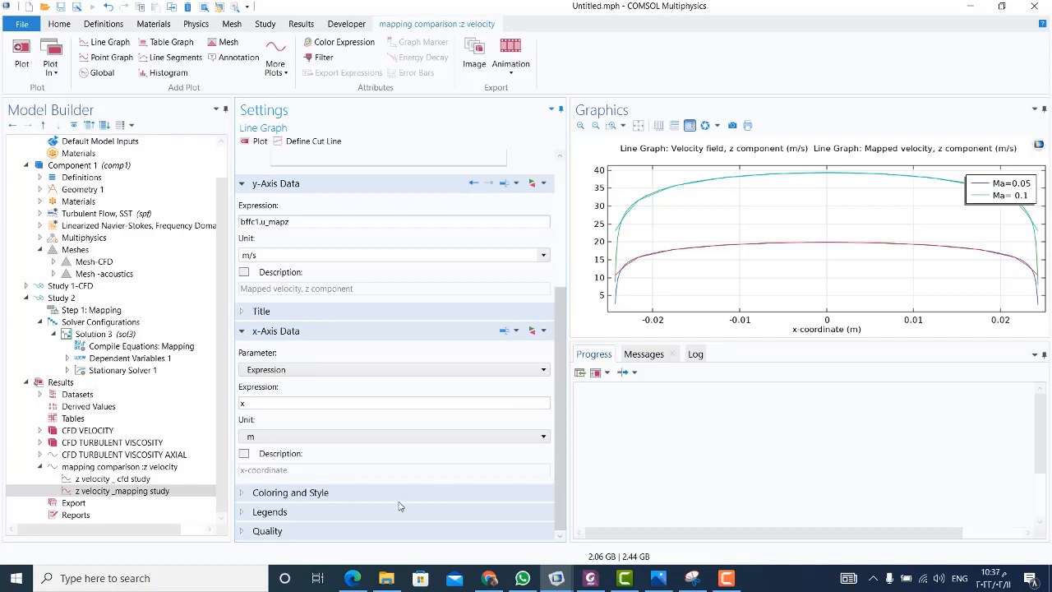
click(243, 493)
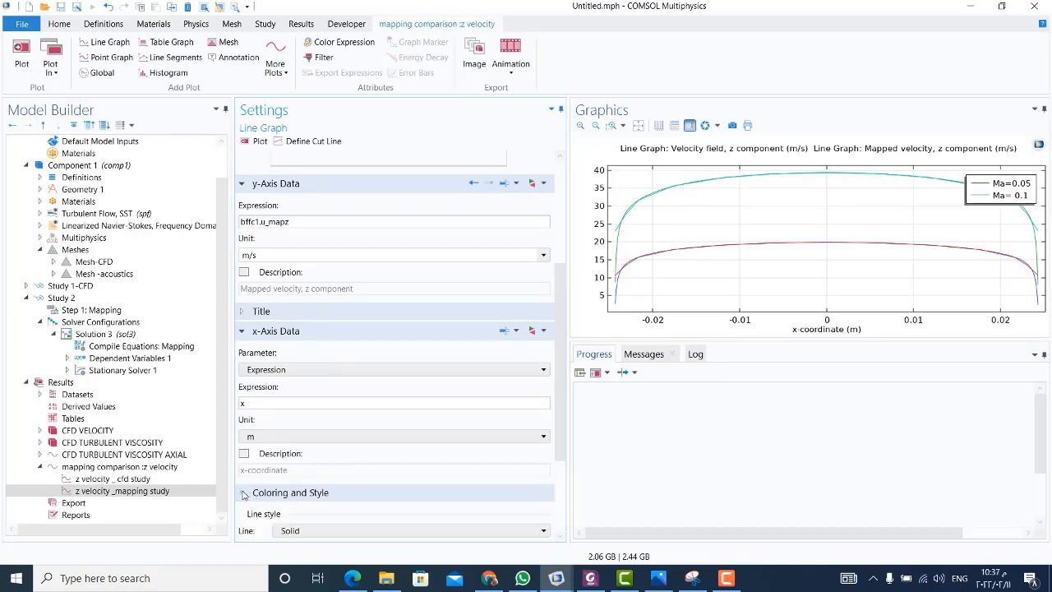
drag(564, 440, 575, 519)
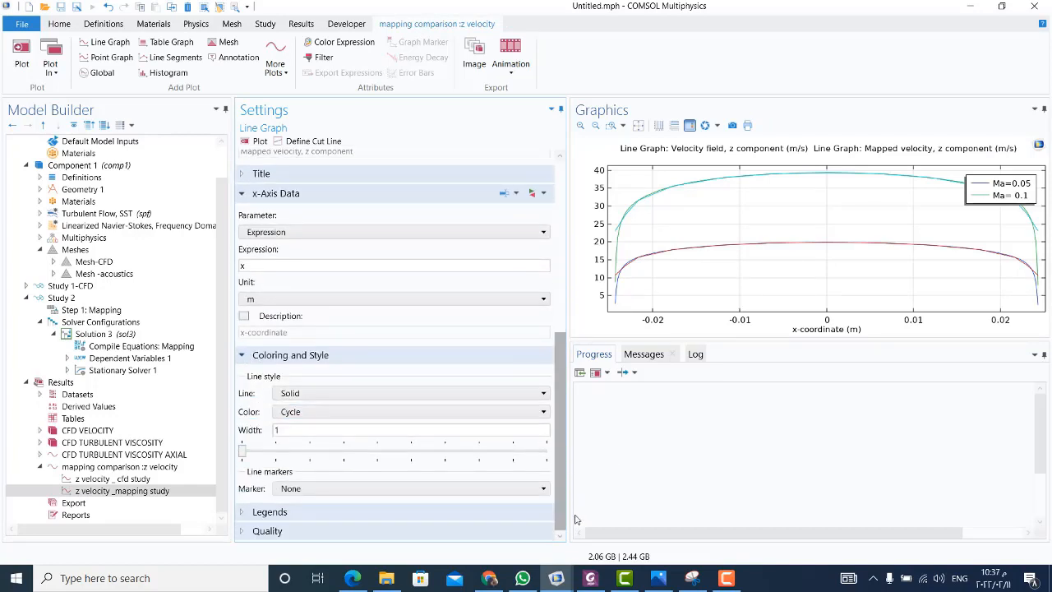
click(291, 395)
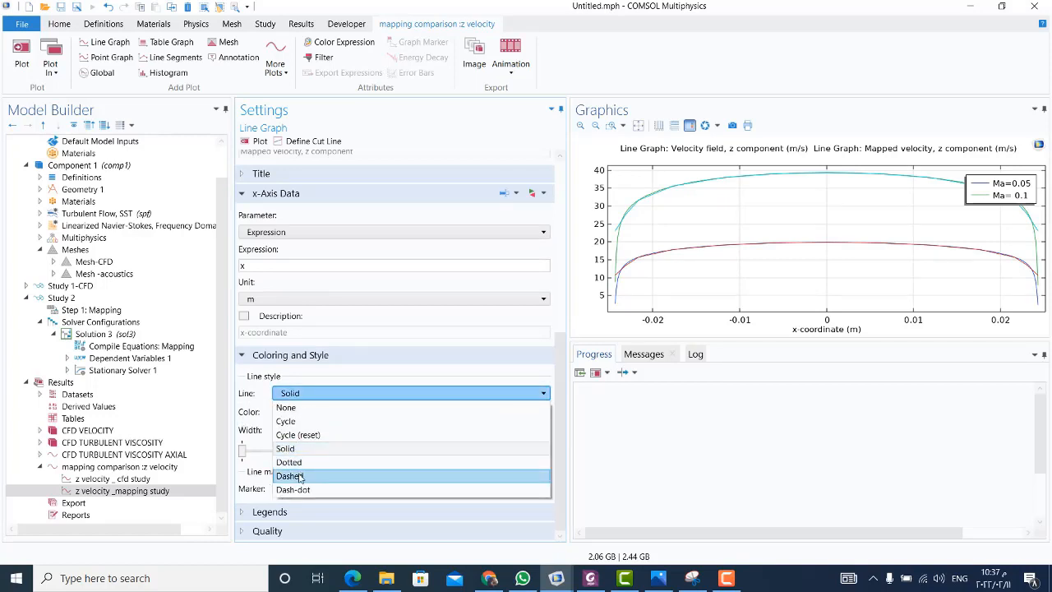
click(299, 476)
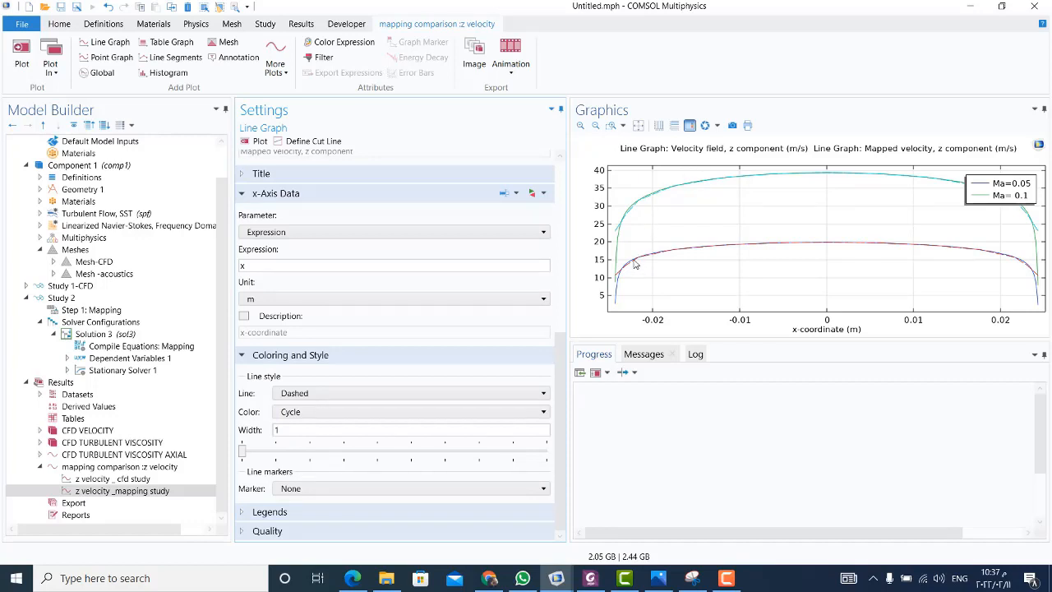
Switch the mapping-study line graph's legends to Manual and show them in the plot.
click(248, 512)
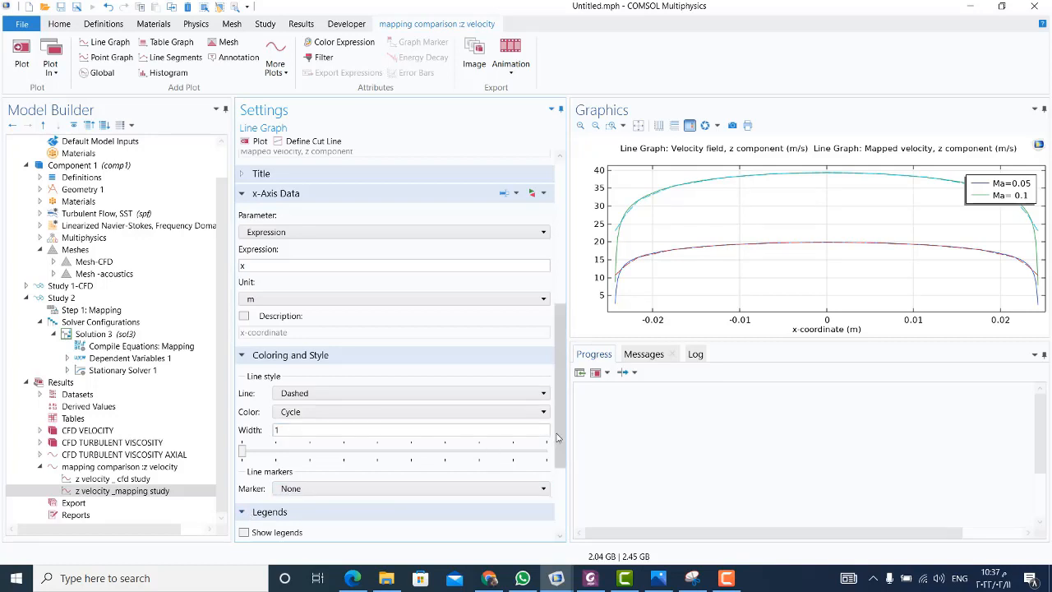
scroll(335, 445, down, 3)
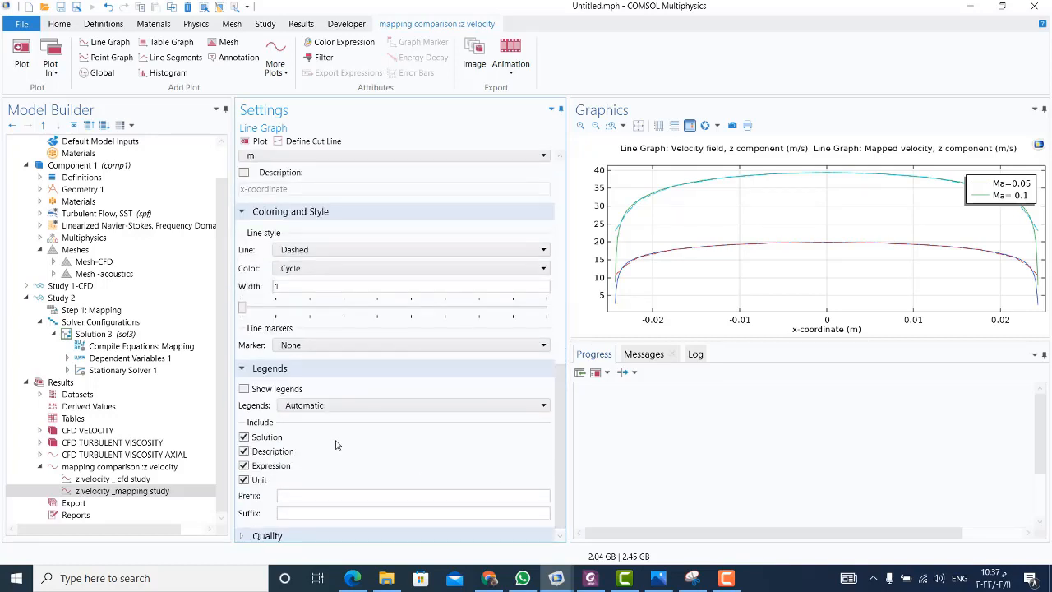
click(244, 437)
click(245, 437)
click(244, 437)
click(244, 438)
click(303, 408)
click(297, 433)
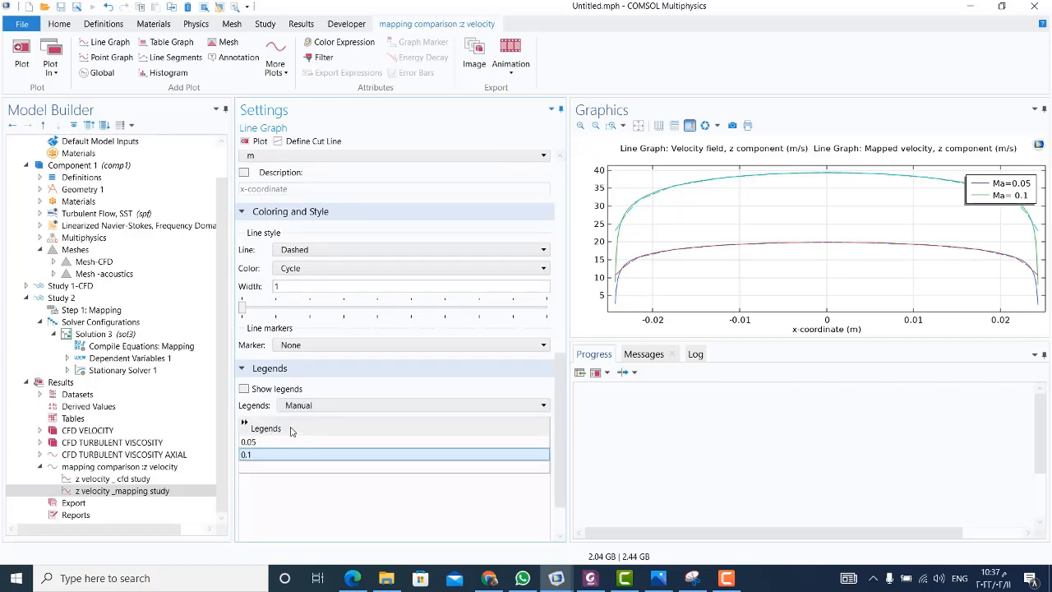
click(244, 389)
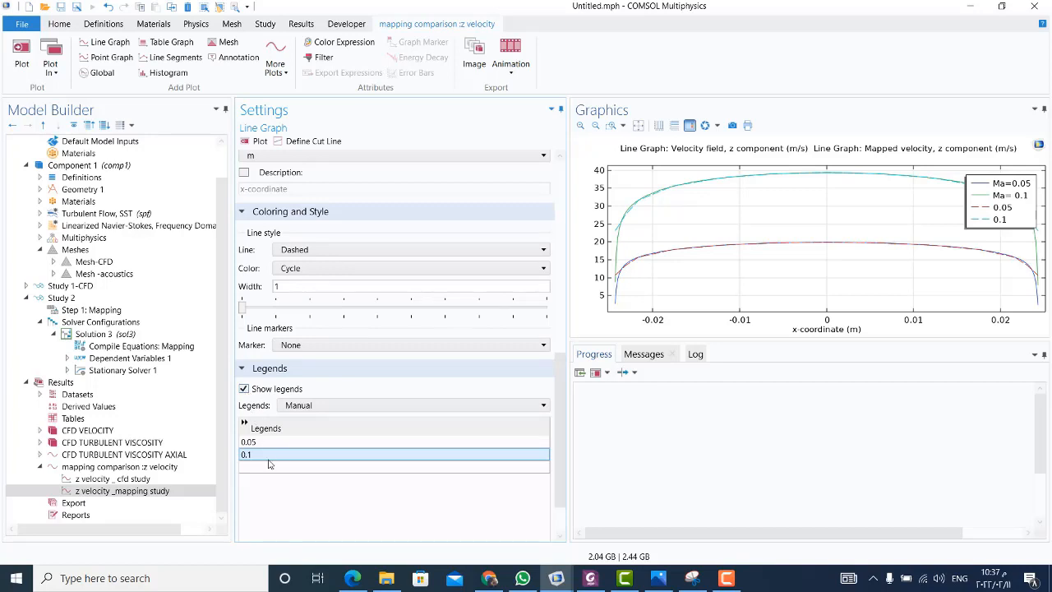
Rename the mapping-study line graph's legend entries to Ma=0.05 and Ma= 0.1.
click(244, 442)
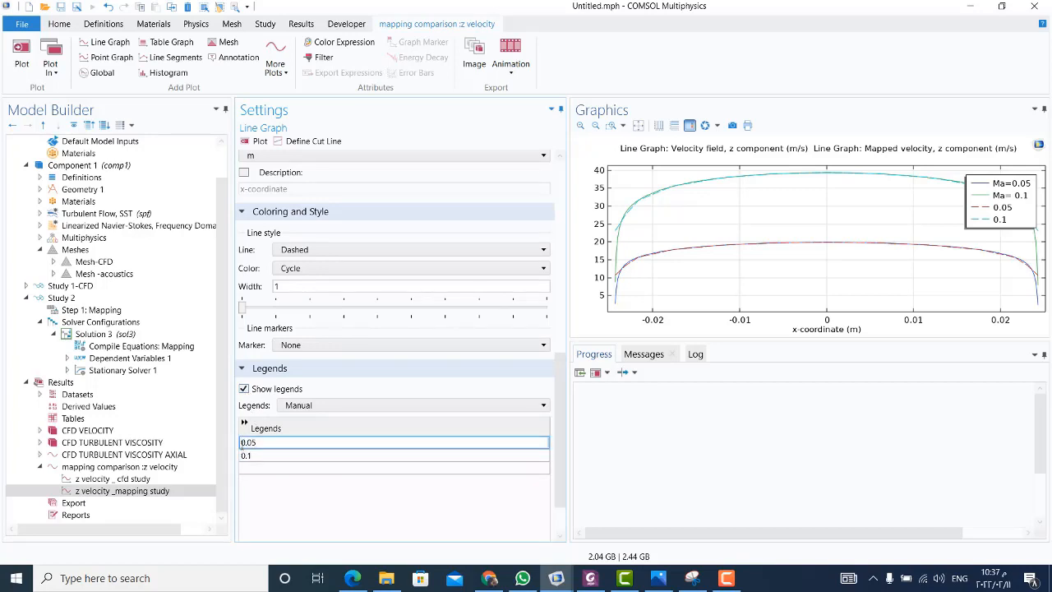
text(Ma=)
click(243, 457)
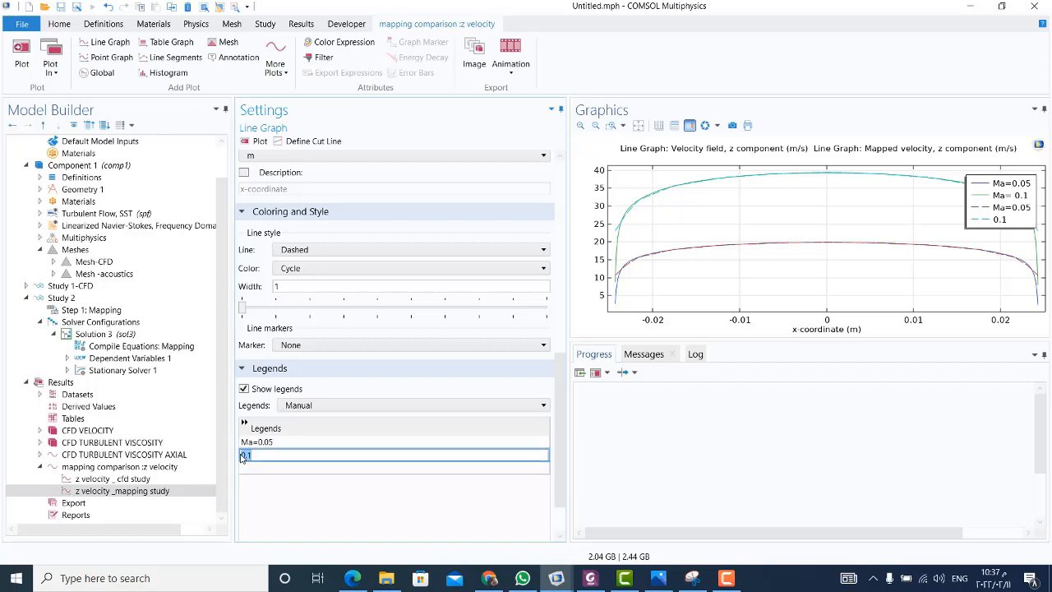
click(243, 456)
text(Ma=)
key(Return)
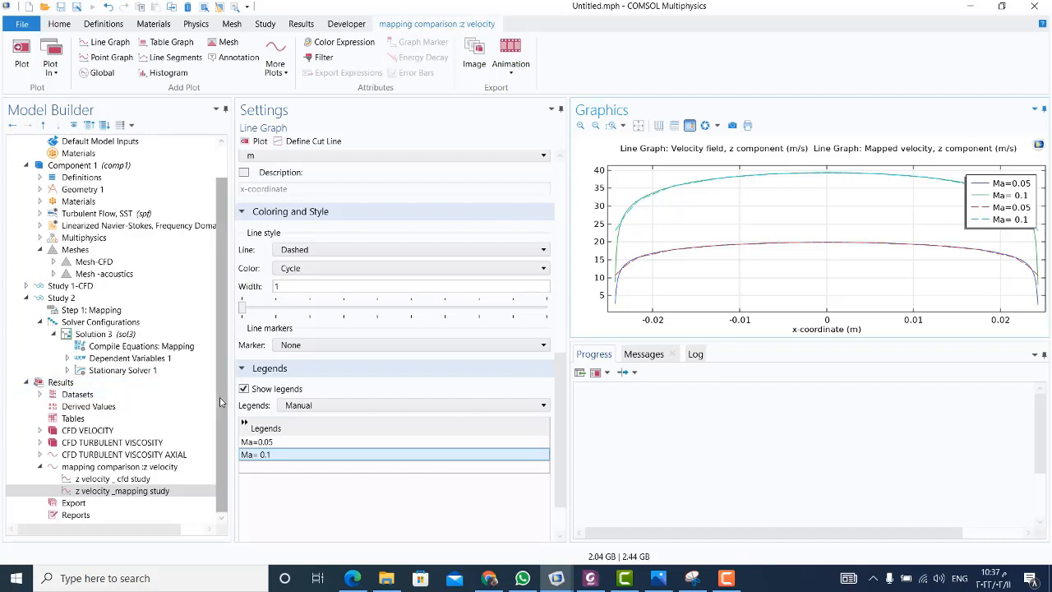
Add a 1D plot group to the results and label it "mapping comparsion : turbulent viscosity".
click(39, 466)
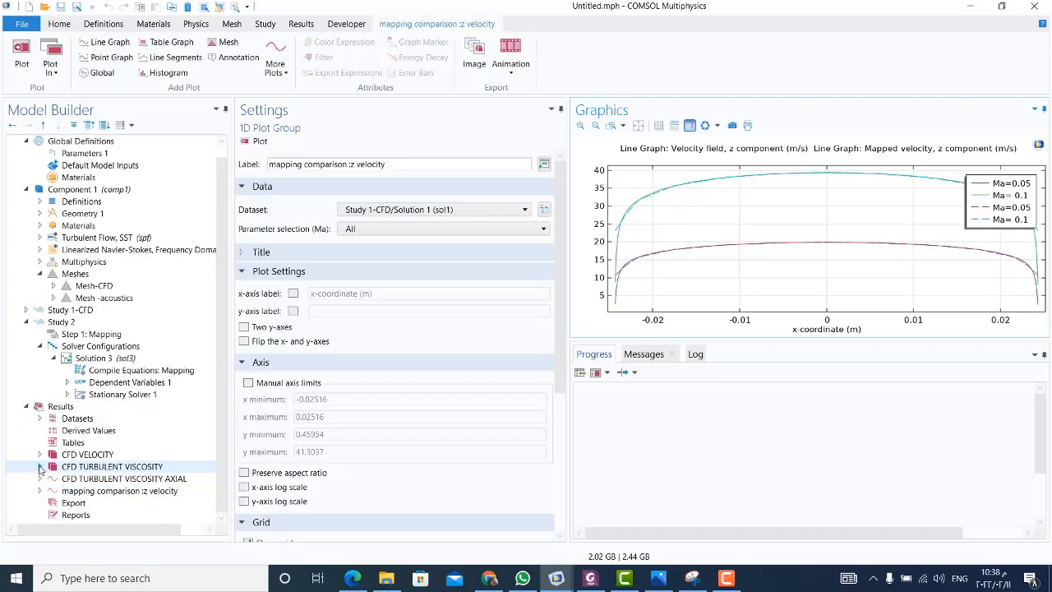
click(70, 490)
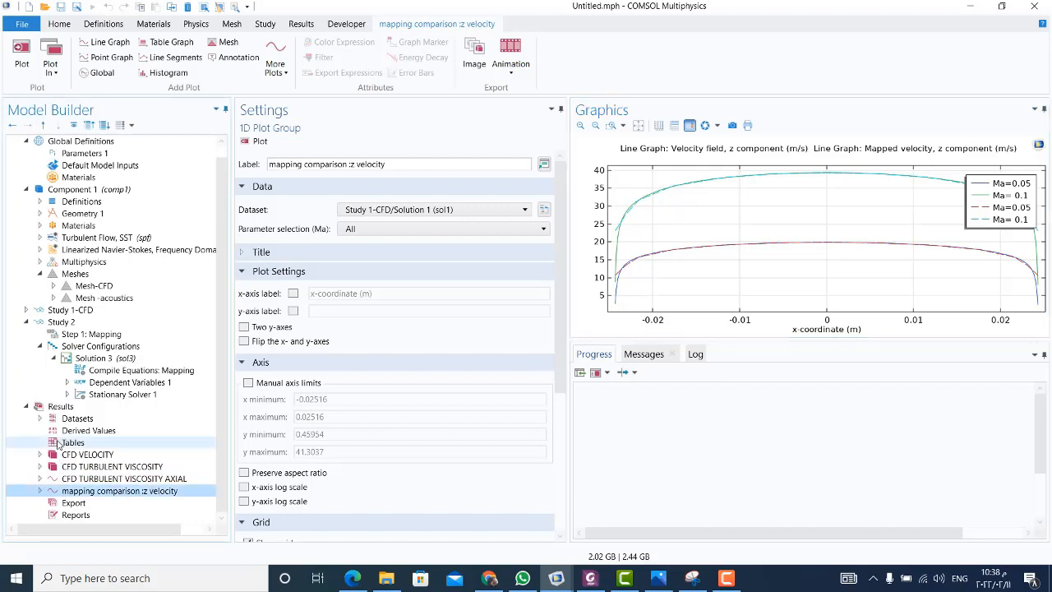
click(59, 408)
right_click(59, 408)
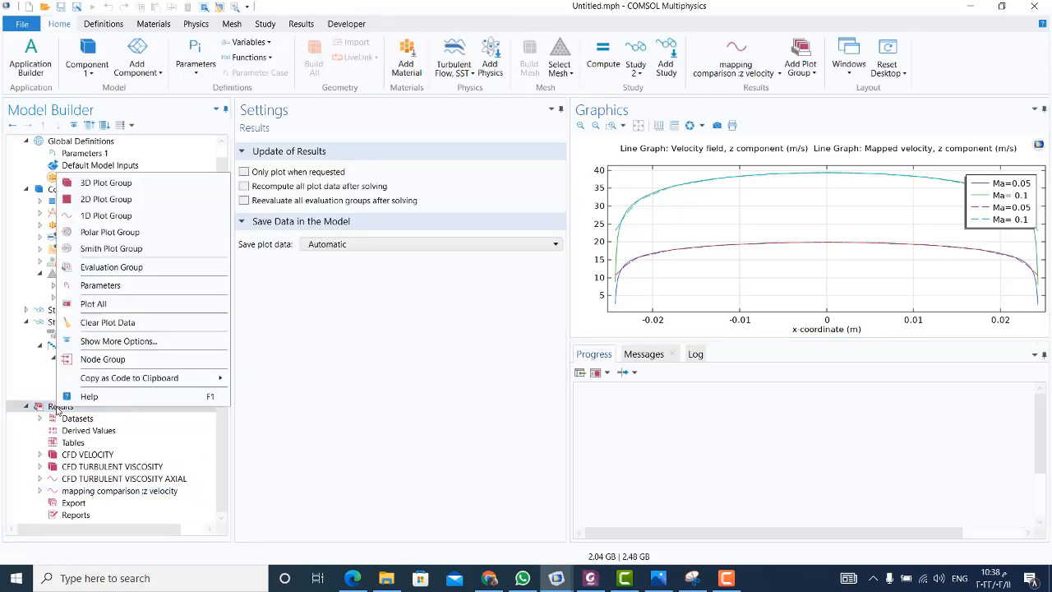
click(106, 215)
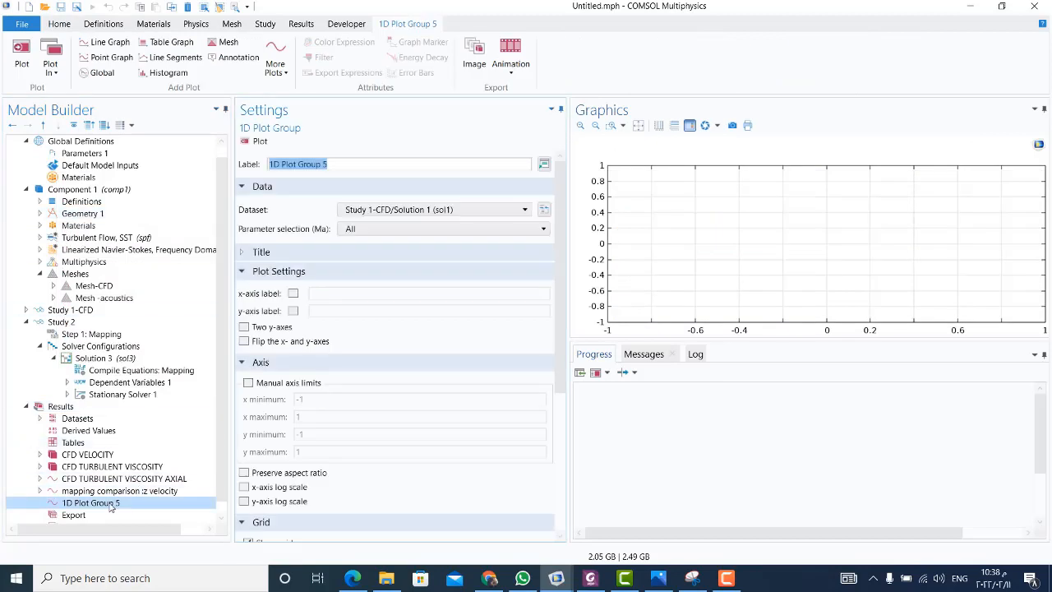
click(354, 161)
text(m)
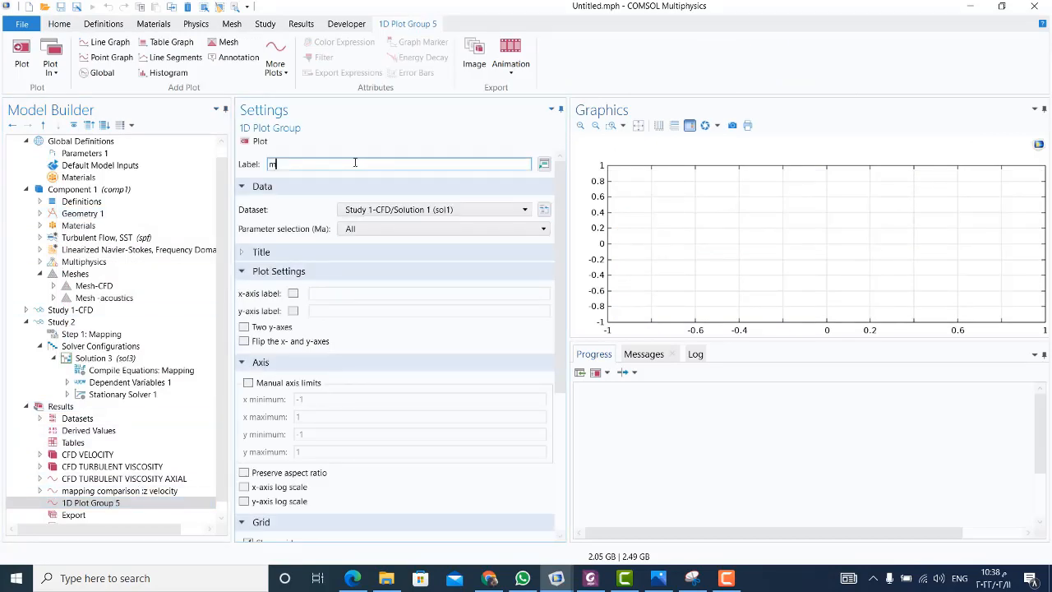
text(apping comparsion : turbule)
text(nt viscosity)
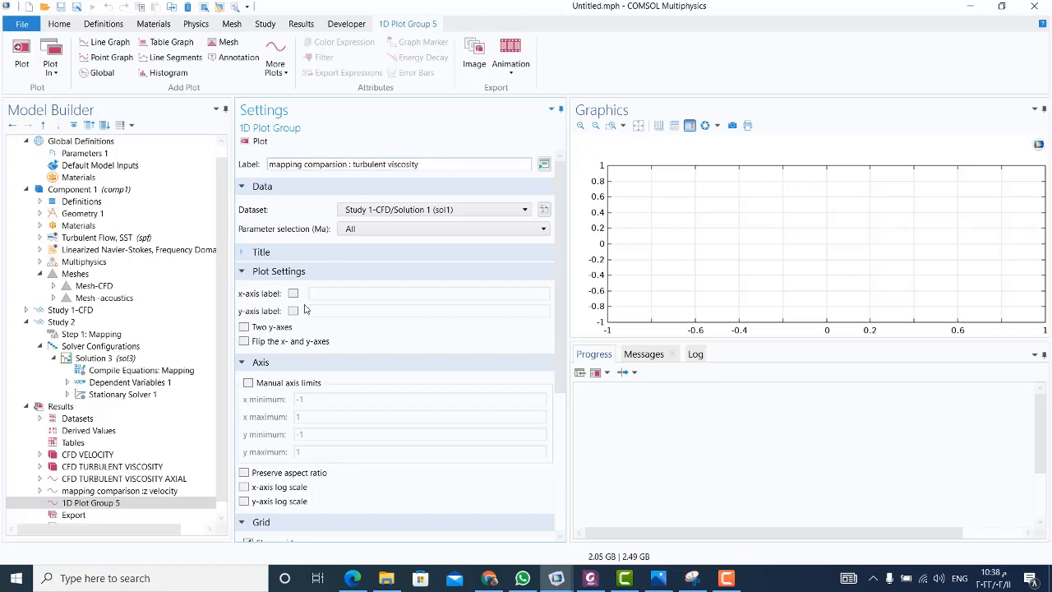
Add a line graph labelled "turbulent viscosity -cfd study" to the turbulent viscosity comparison group and select edge 12 for it.
click(102, 504)
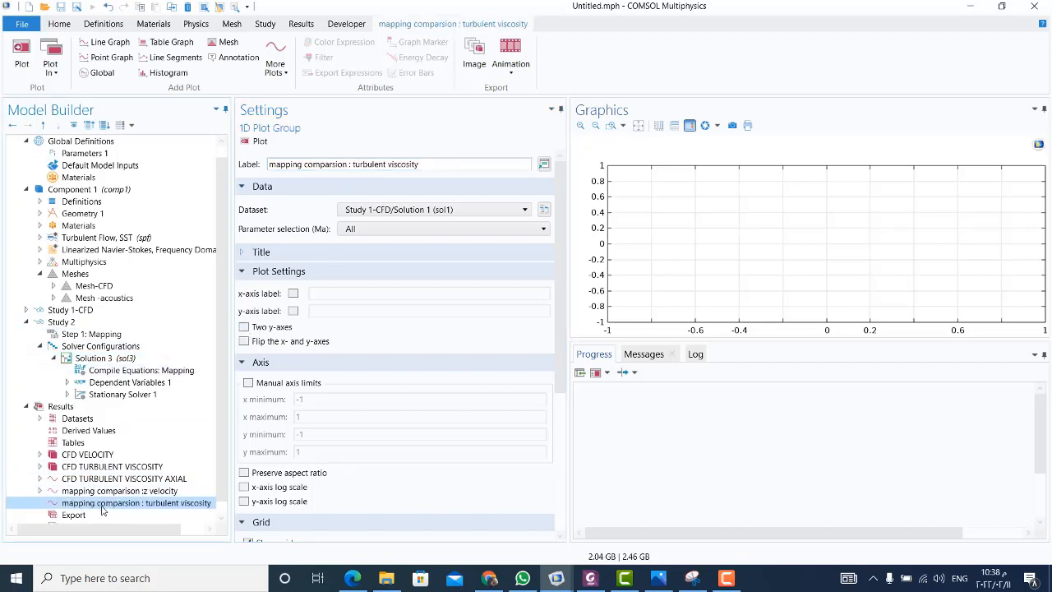
right_click(102, 511)
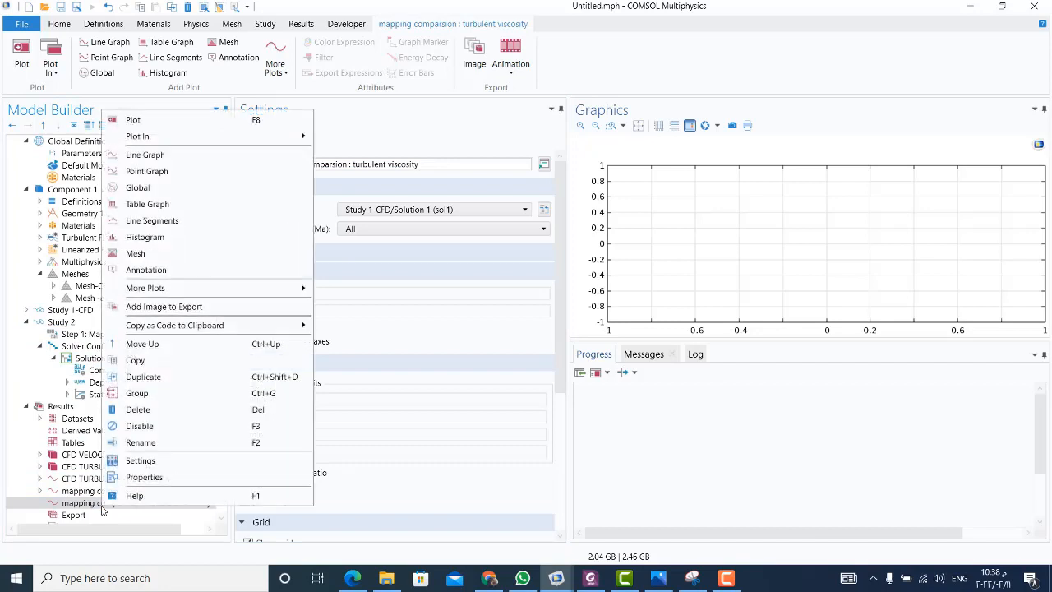
click(167, 157)
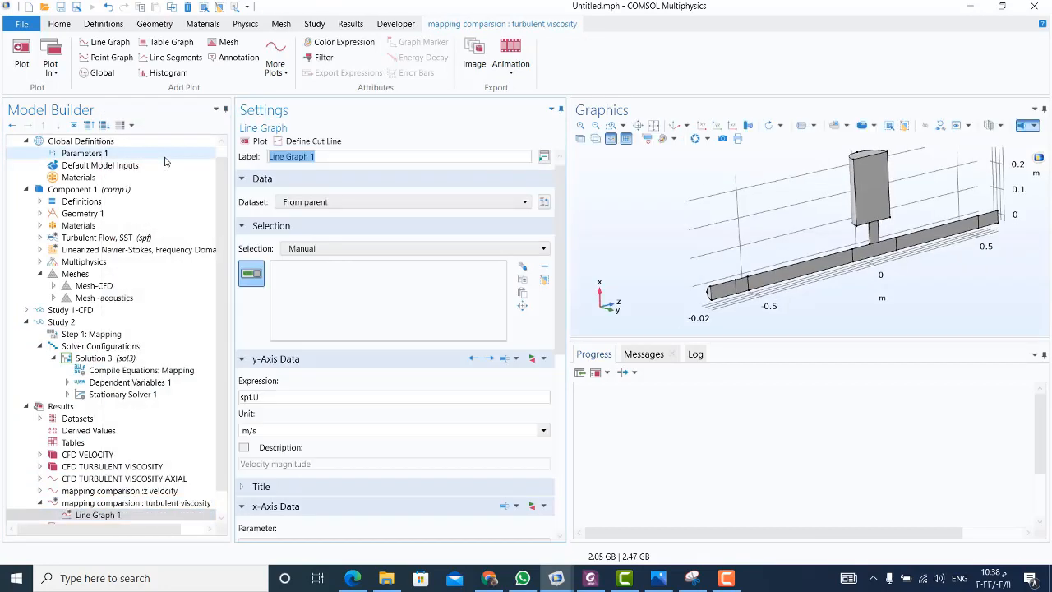
text(t)
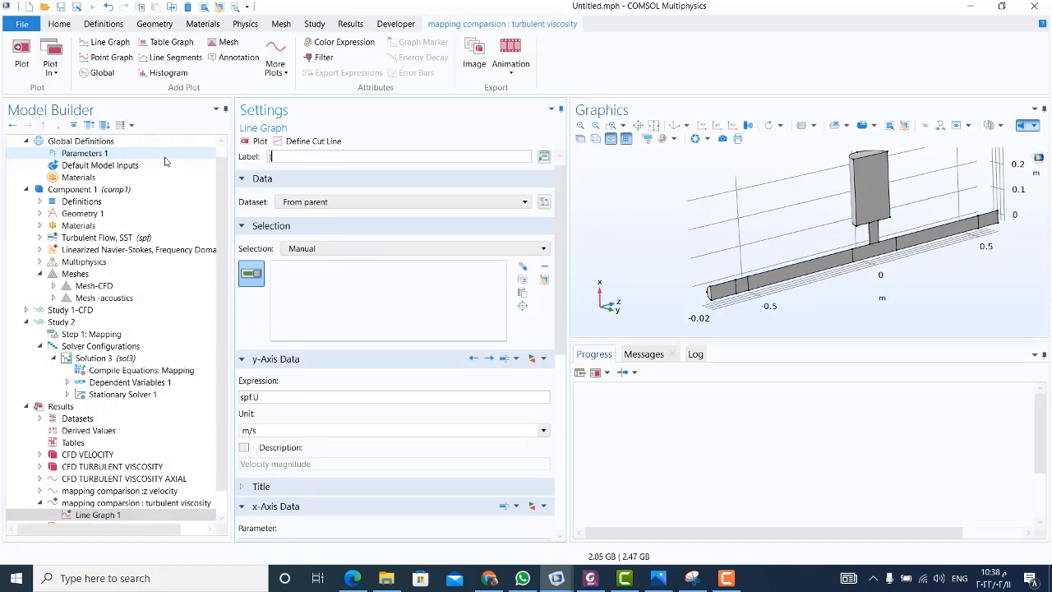
text(urbulent viscosity -cfd study)
click(333, 313)
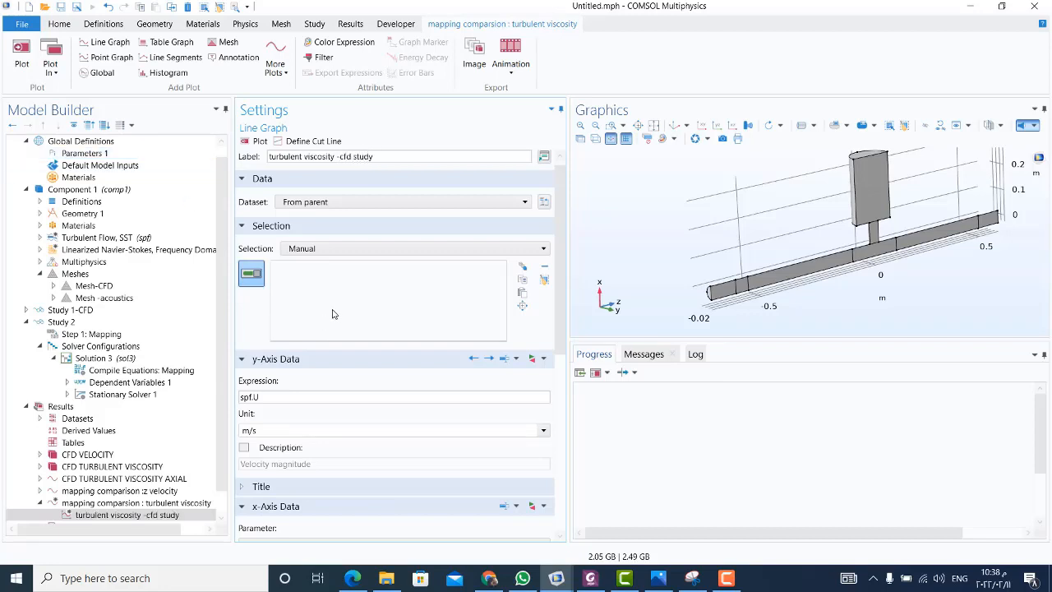
click(854, 260)
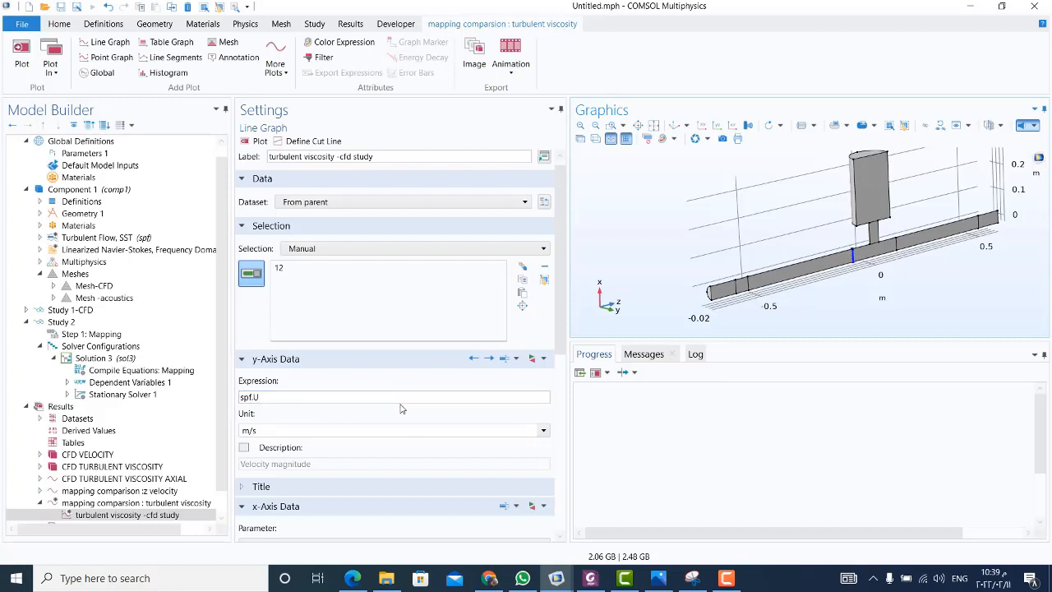
Set the dataset of the CFD-study turbulent viscosity line graph to Study 1-CFD/Solution 1 (sol1).
click(504, 359)
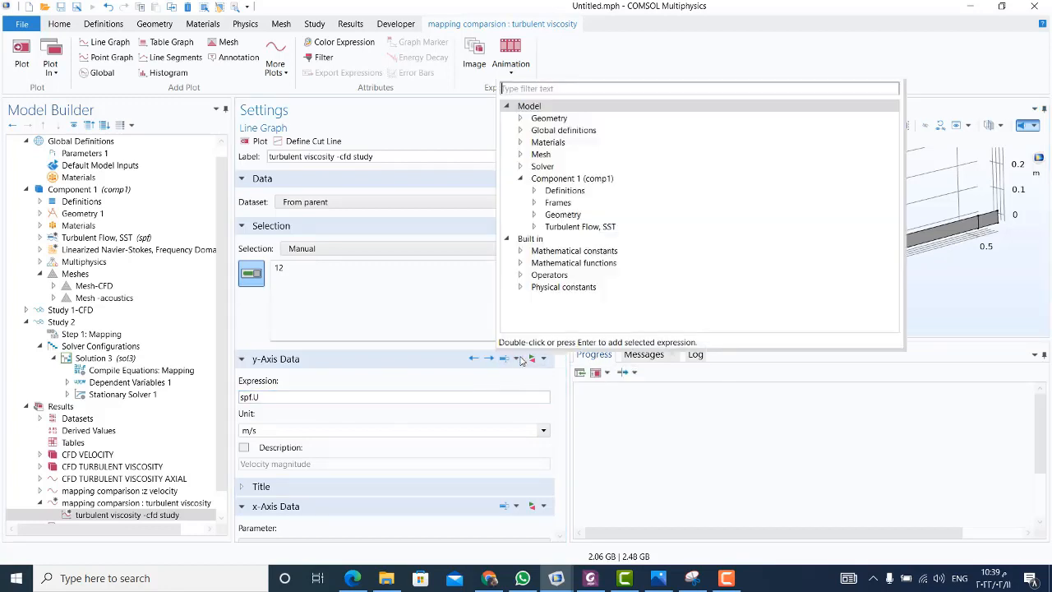
click(520, 359)
click(518, 359)
click(315, 205)
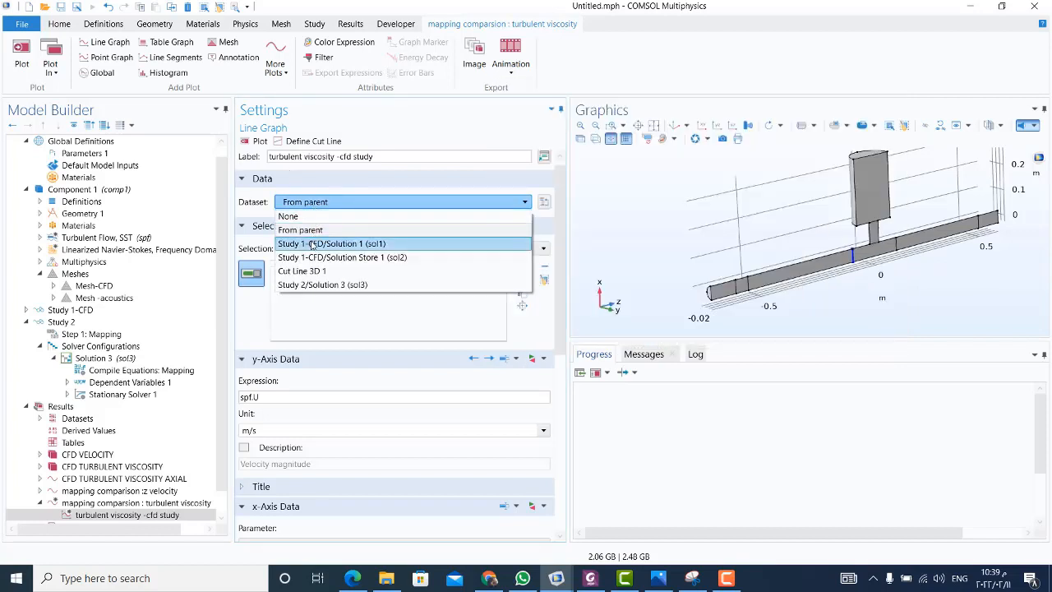
click(312, 244)
Replace the CFD-study line graph's y-axis expression with spf.muT, the turbulent dynamic viscosity from the Turbulent Flow, SST turbulence variables.
click(515, 397)
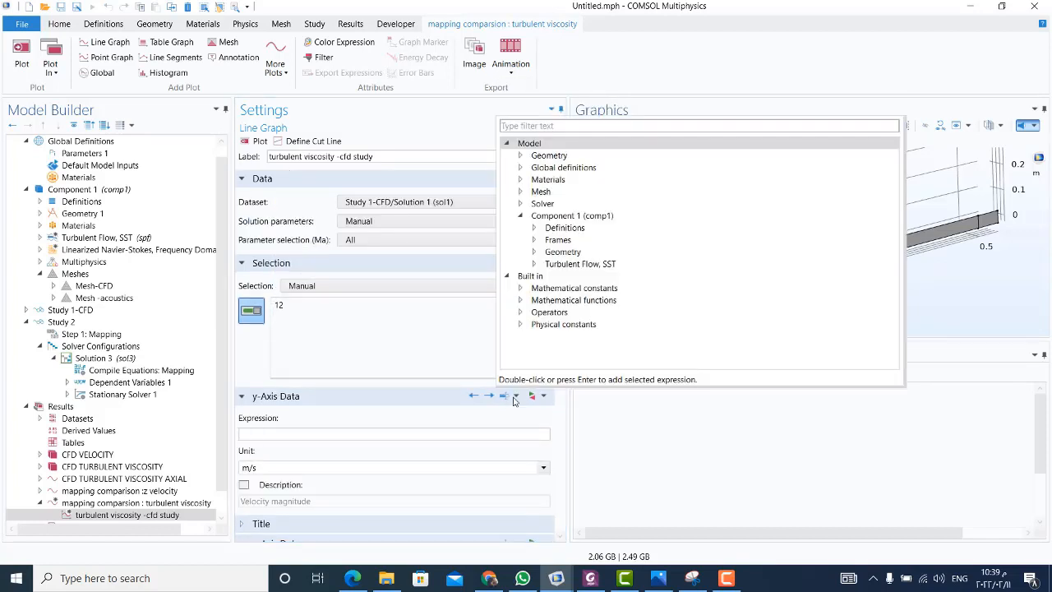
click(534, 264)
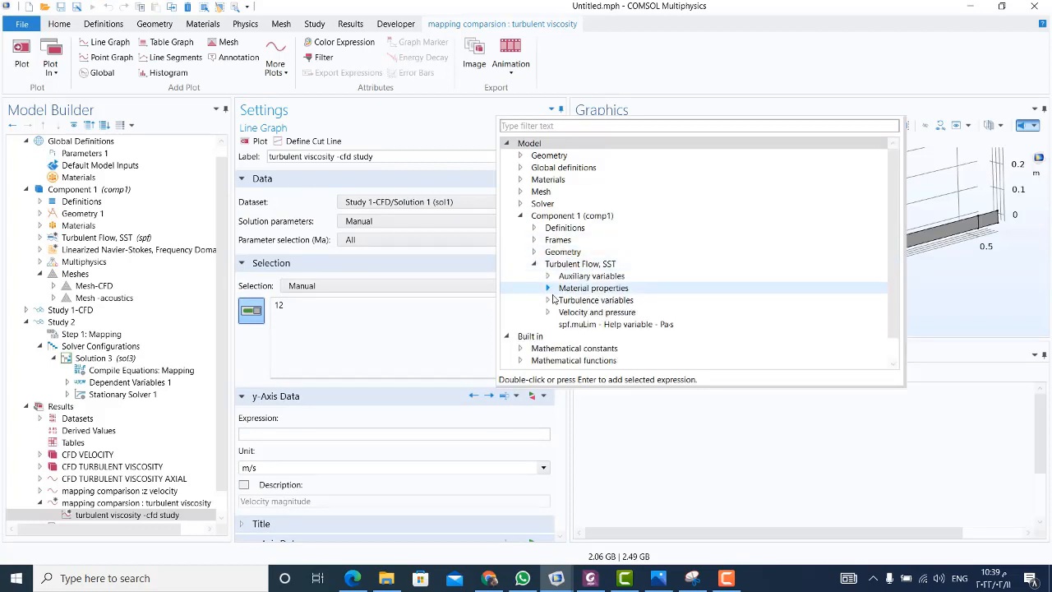
click(548, 301)
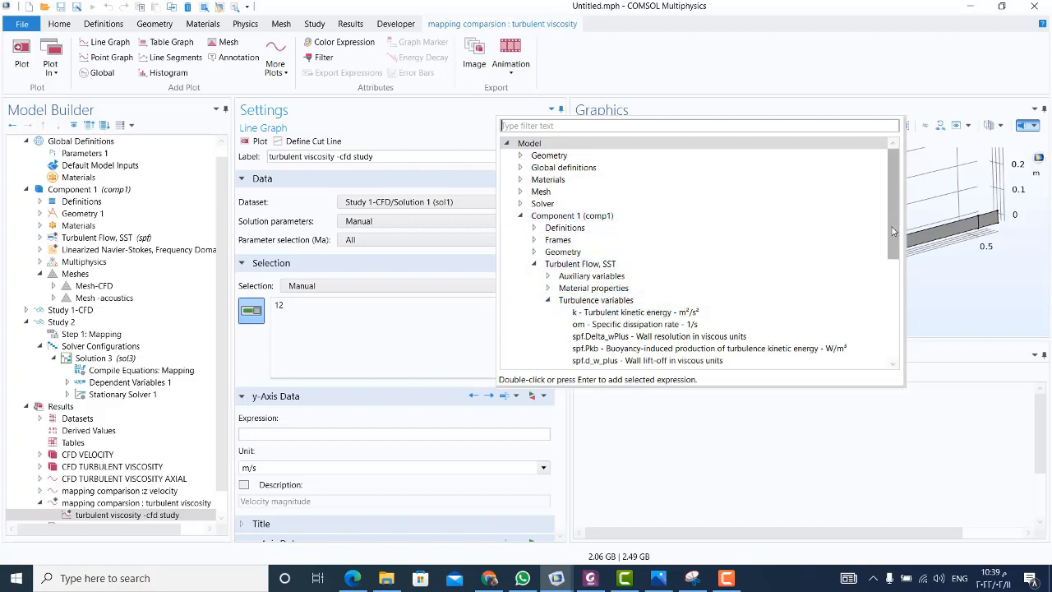
drag(893, 232, 906, 287)
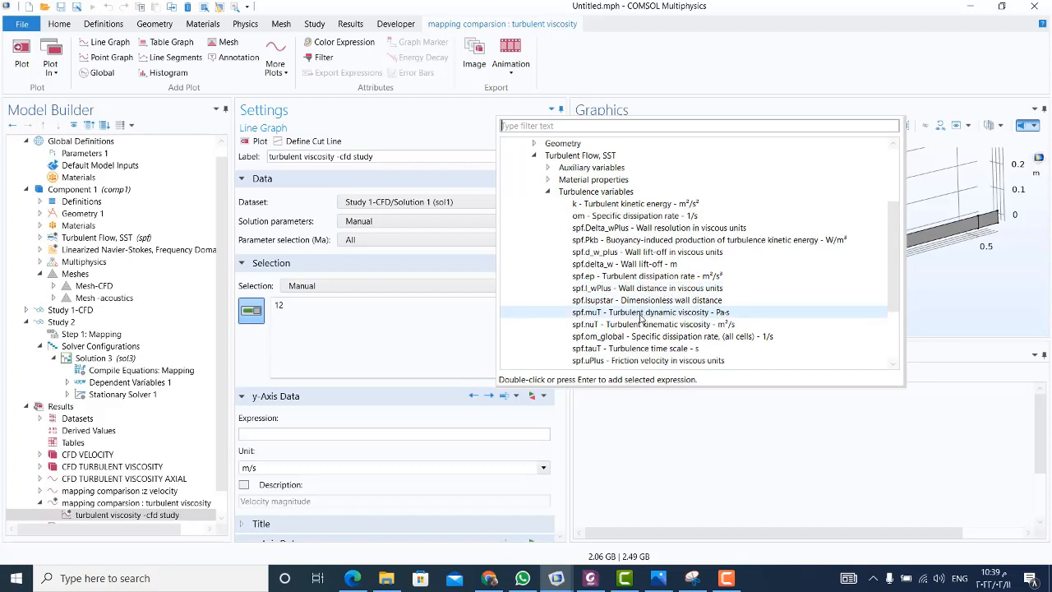
double_click(641, 315)
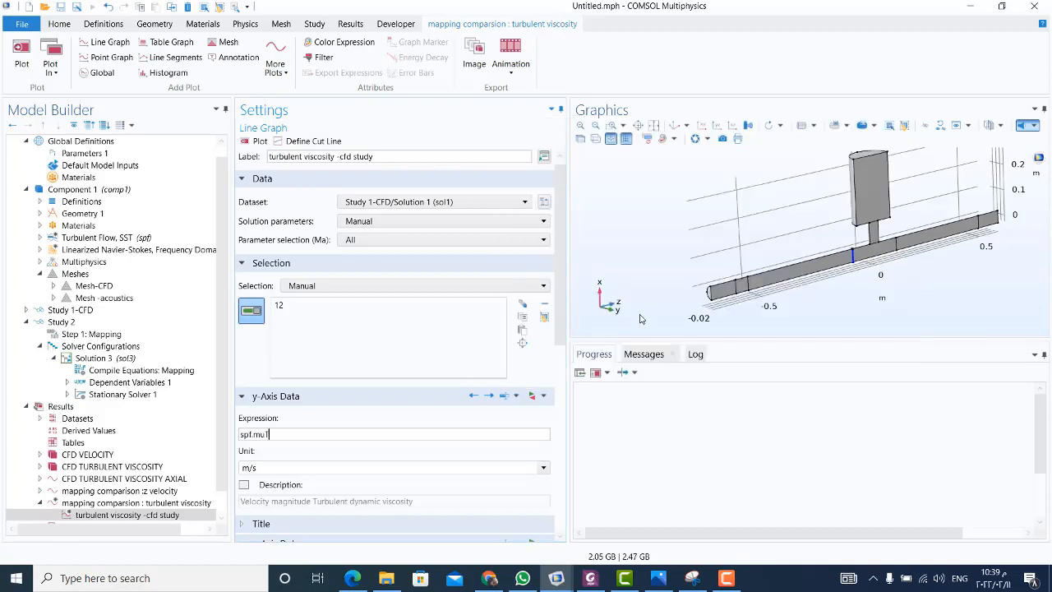
click(273, 467)
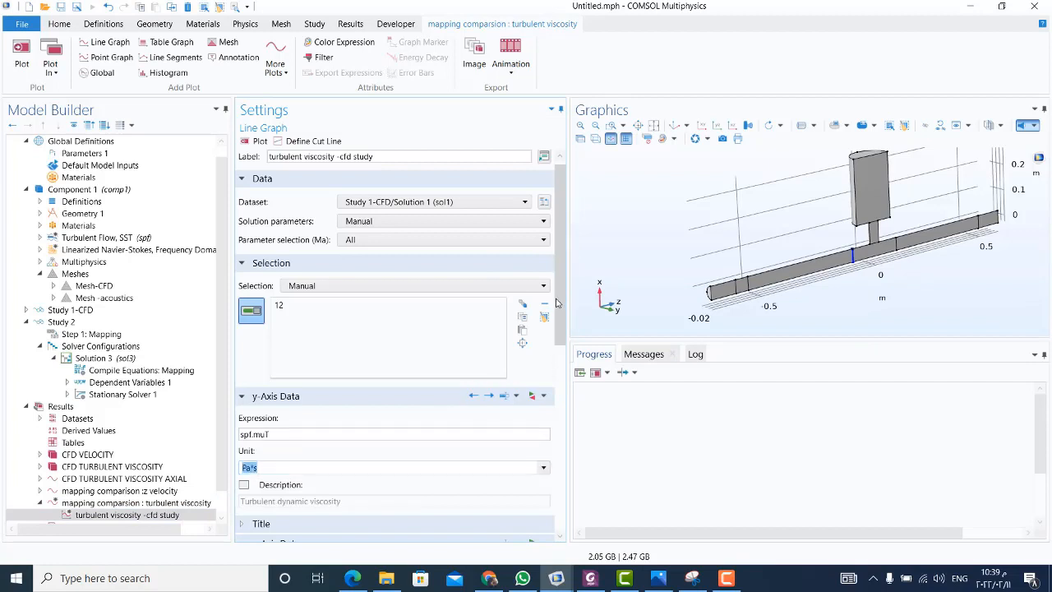
Set the CFD-study line graph's x-axis parameter to Expression and enter x as the expression.
scroll(556, 304, down, 5)
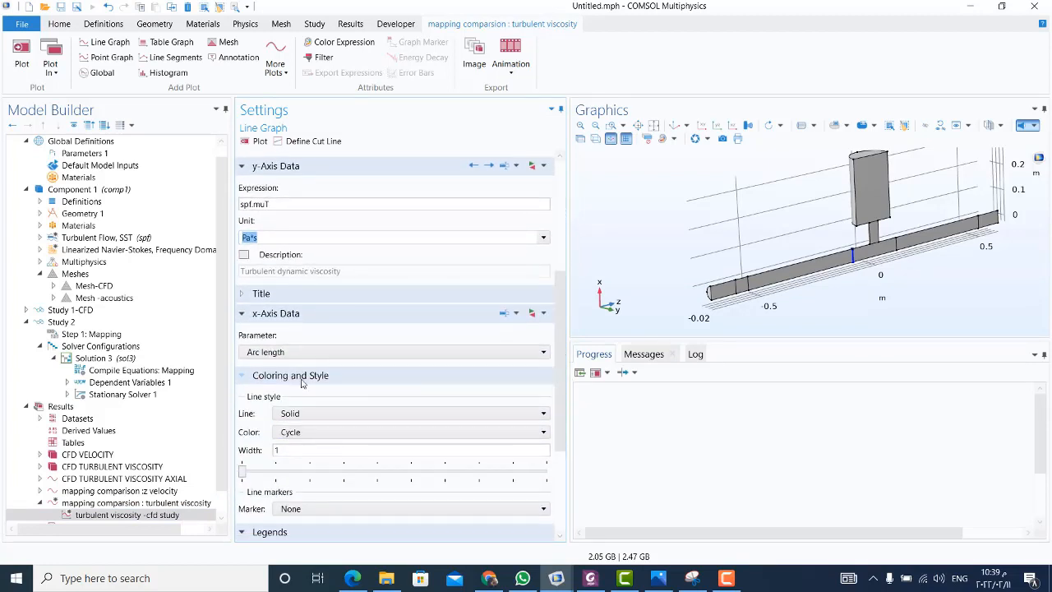
click(290, 354)
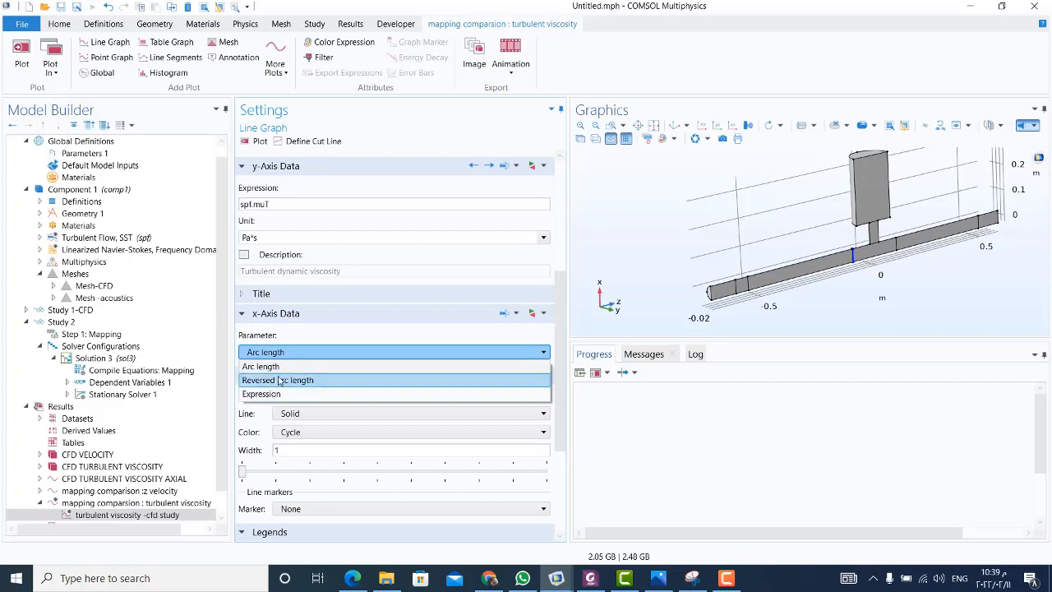
key(Escape)
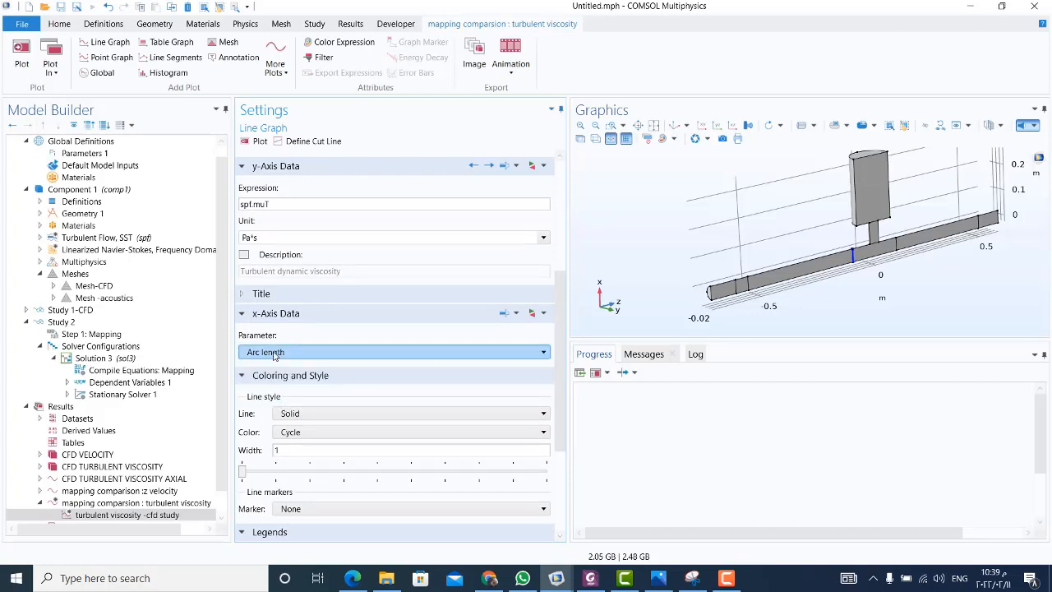
click(277, 353)
click(279, 392)
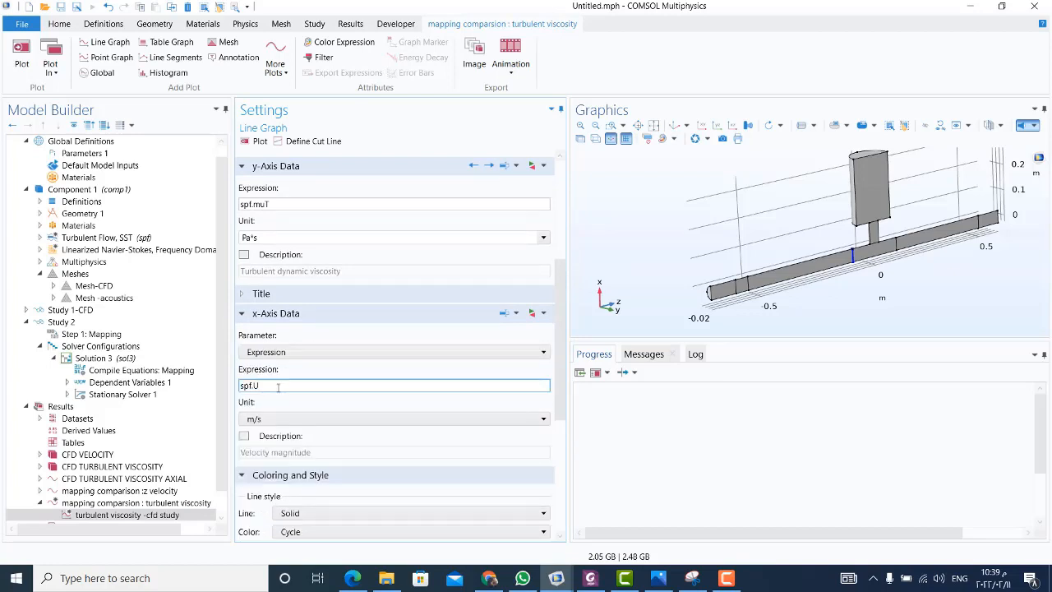
double_click(278, 387)
text(x)
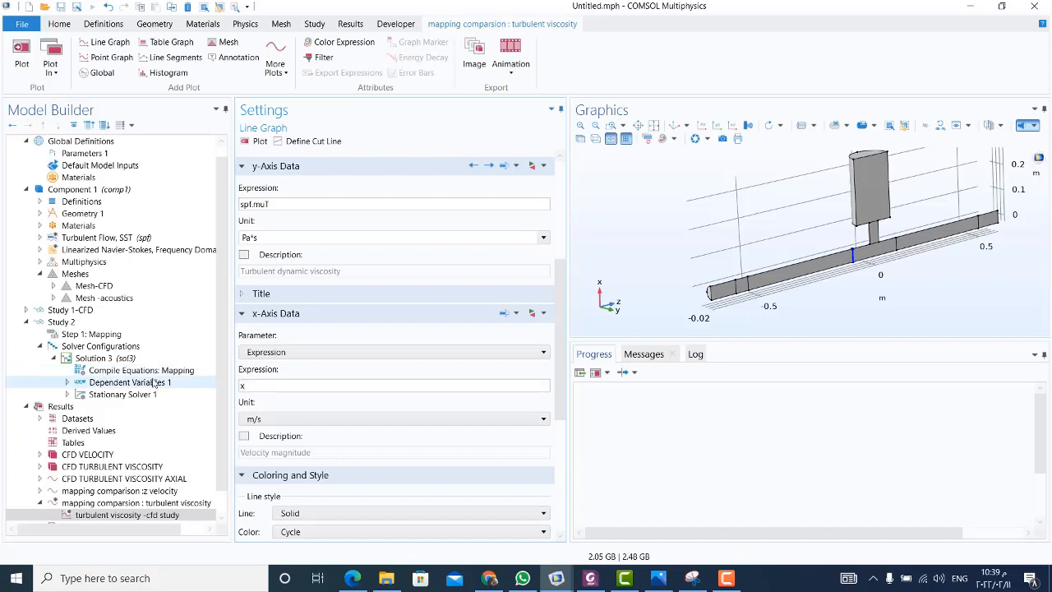
click(285, 368)
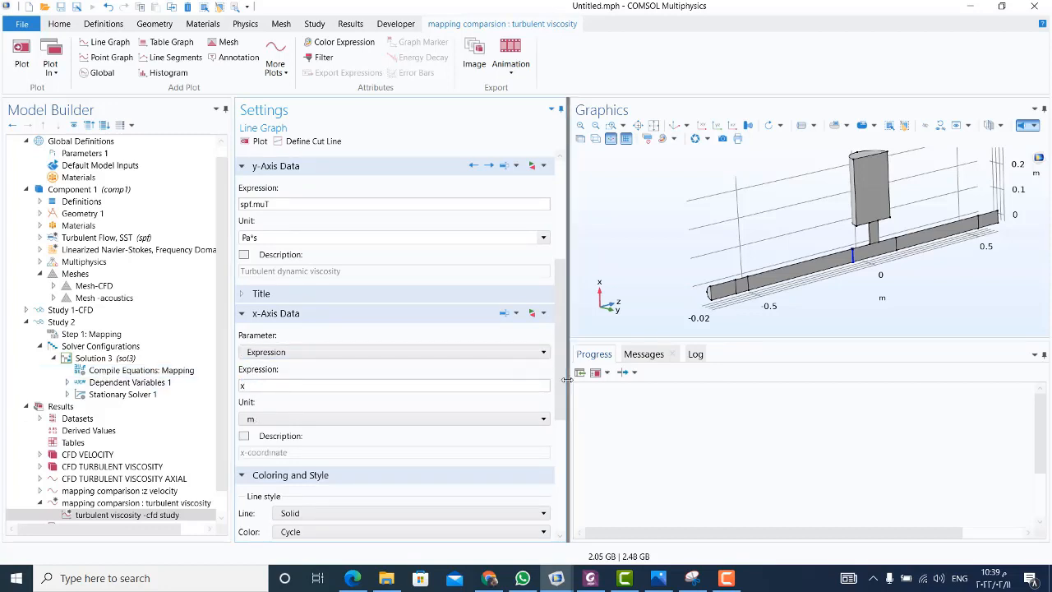
Show the legends of the CFD-study turbulent viscosity line graph and set them to Manual.
scroll(562, 380, down, 5)
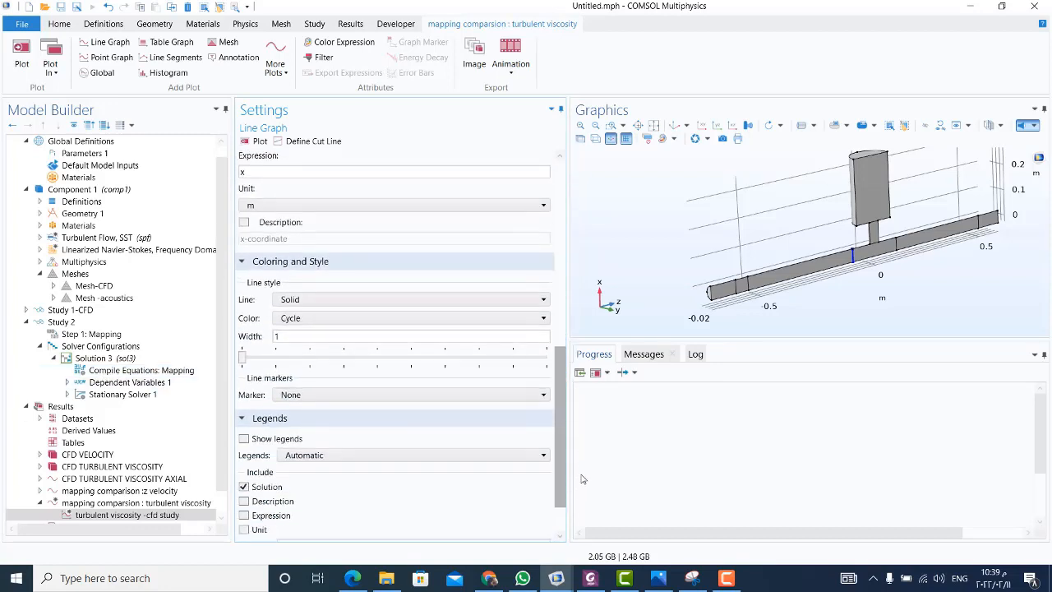
click(244, 420)
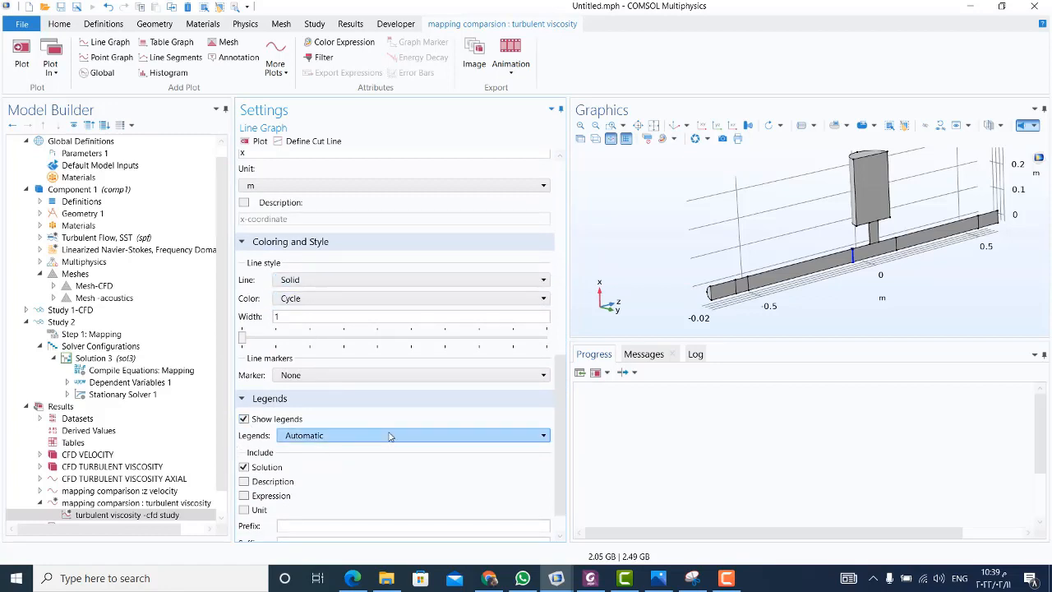
scroll(563, 450, down, 1)
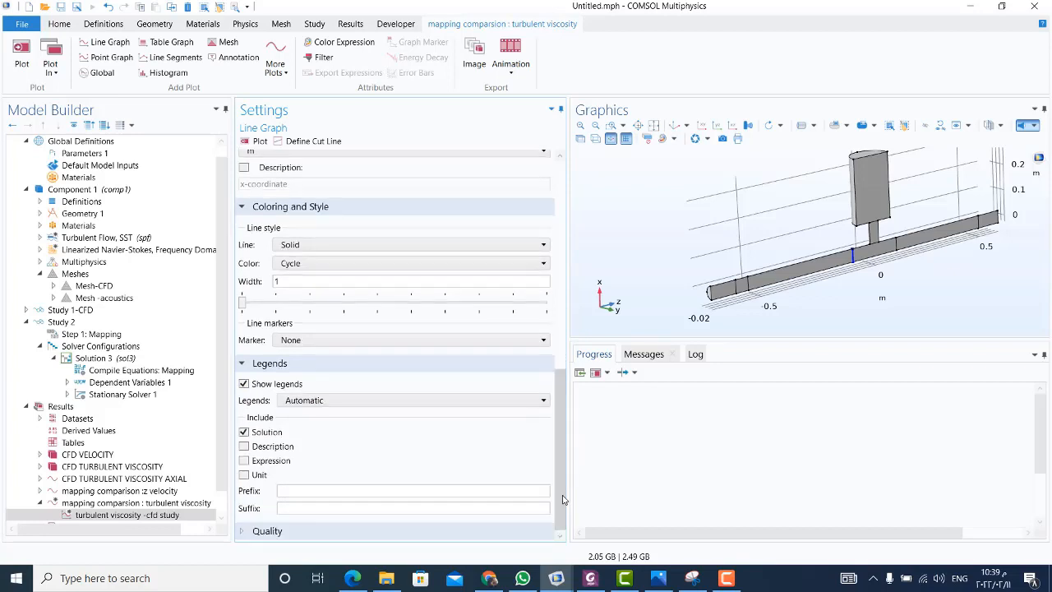
click(337, 401)
click(336, 428)
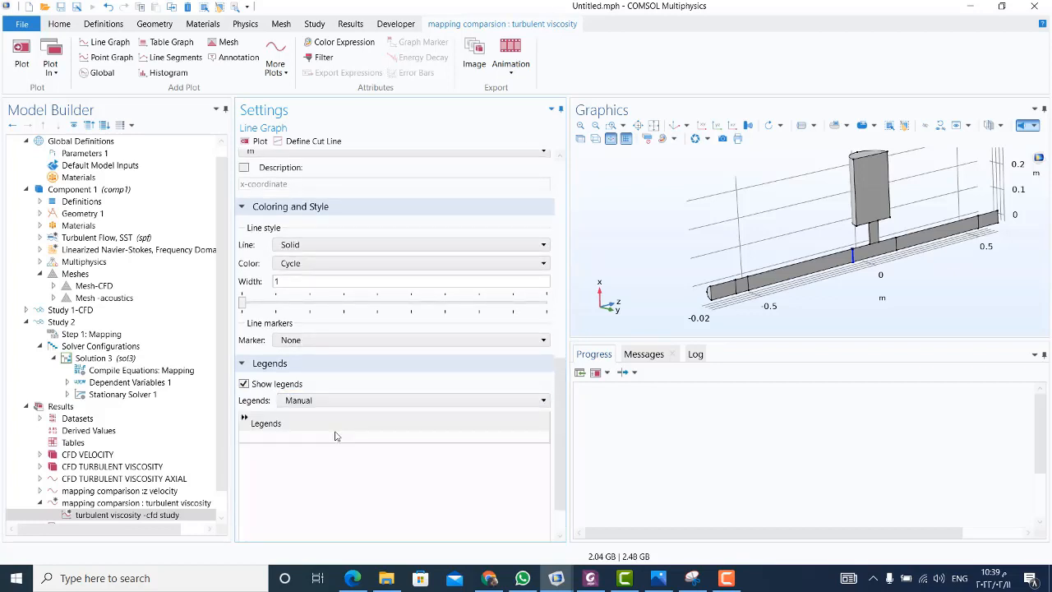
Enter Ma=0.05 and Ma=0.1 as the legend entries of the CFD-study turbulent viscosity line graph.
click(249, 438)
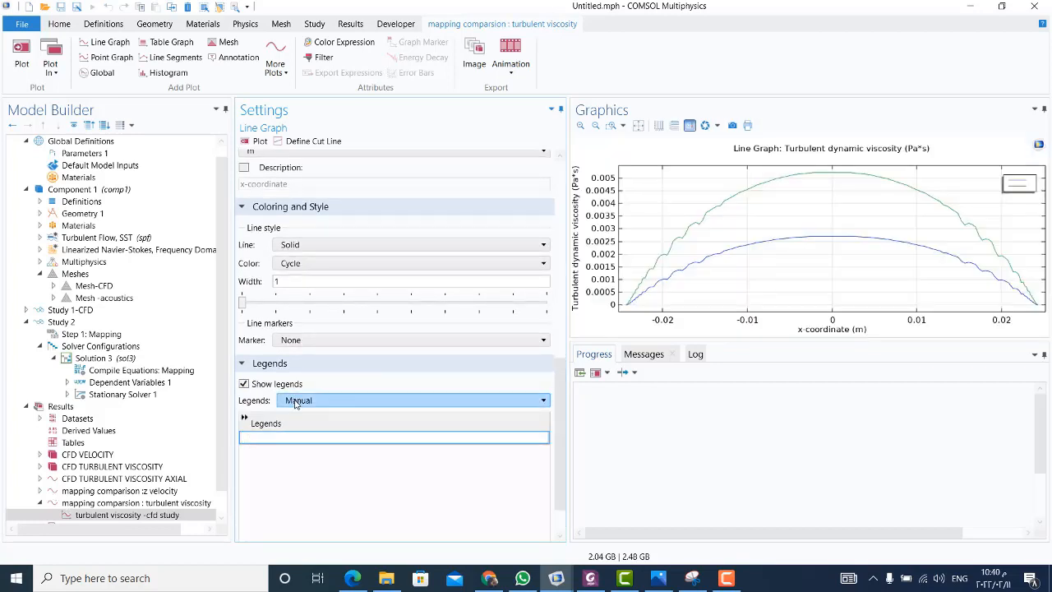
text(mM)
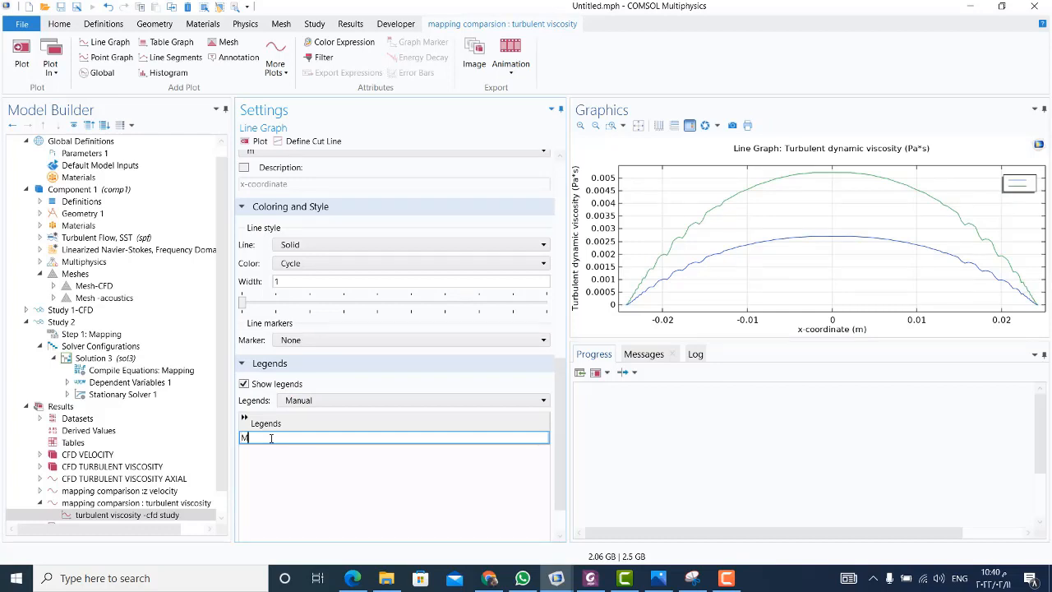
text(a=0.05)
key(Return)
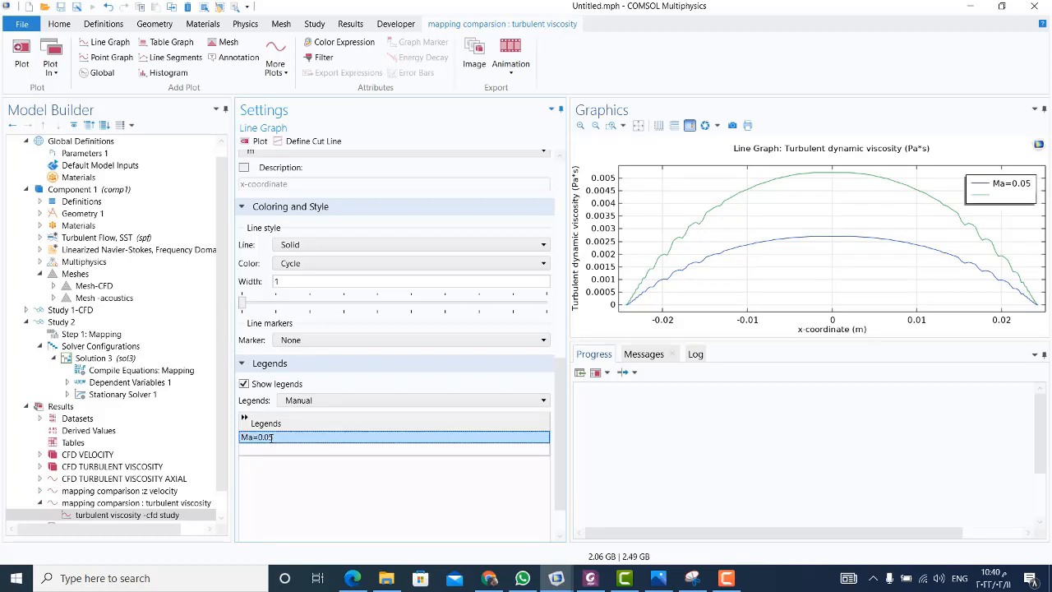
click(260, 450)
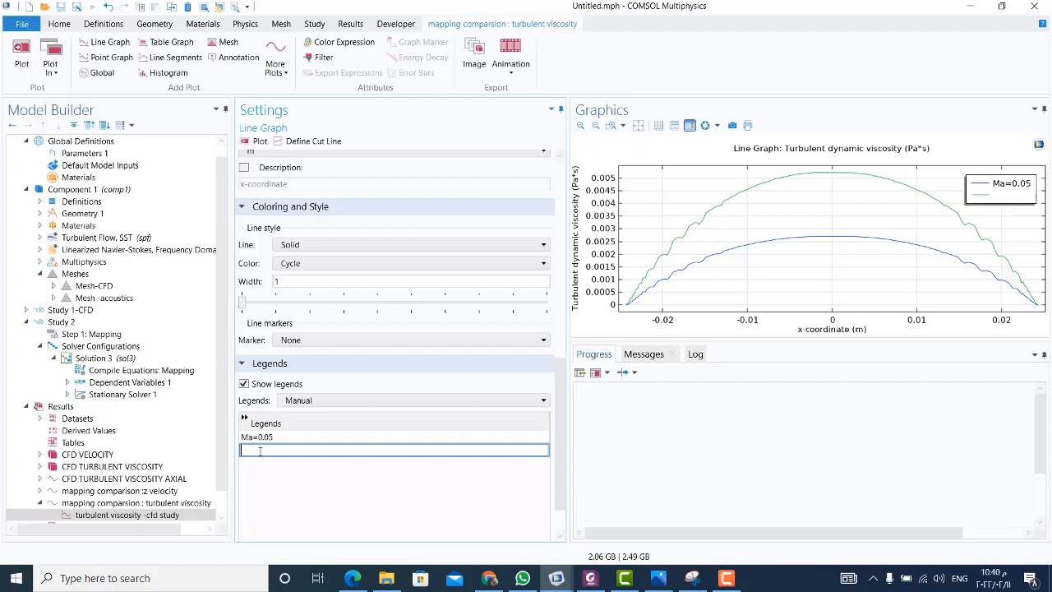
text(Ma=0.01)
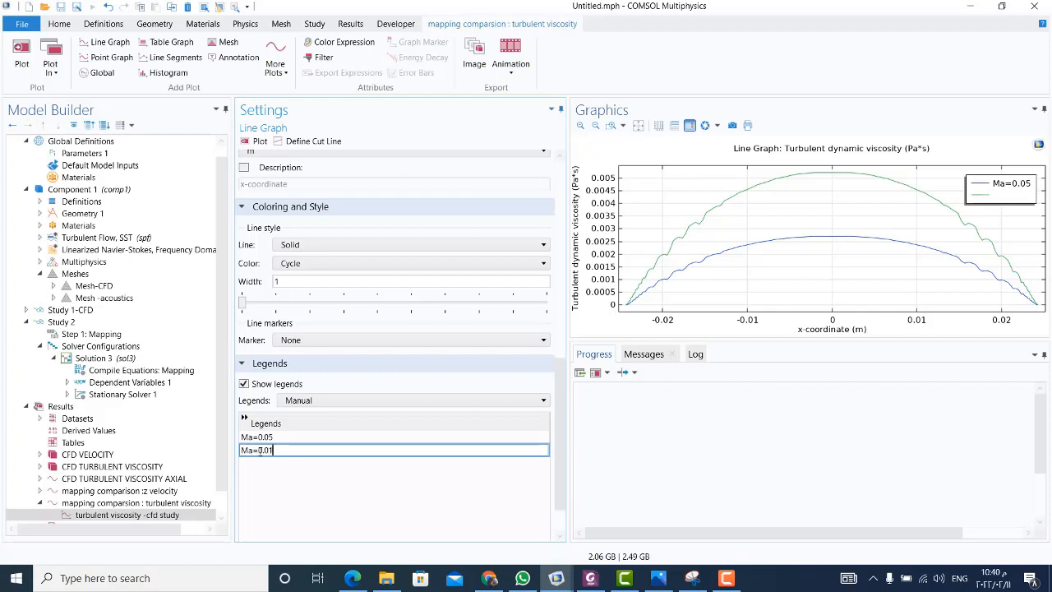
key(BackSpace)
key(BackSpace)
key(BackSpace)
key(Return)
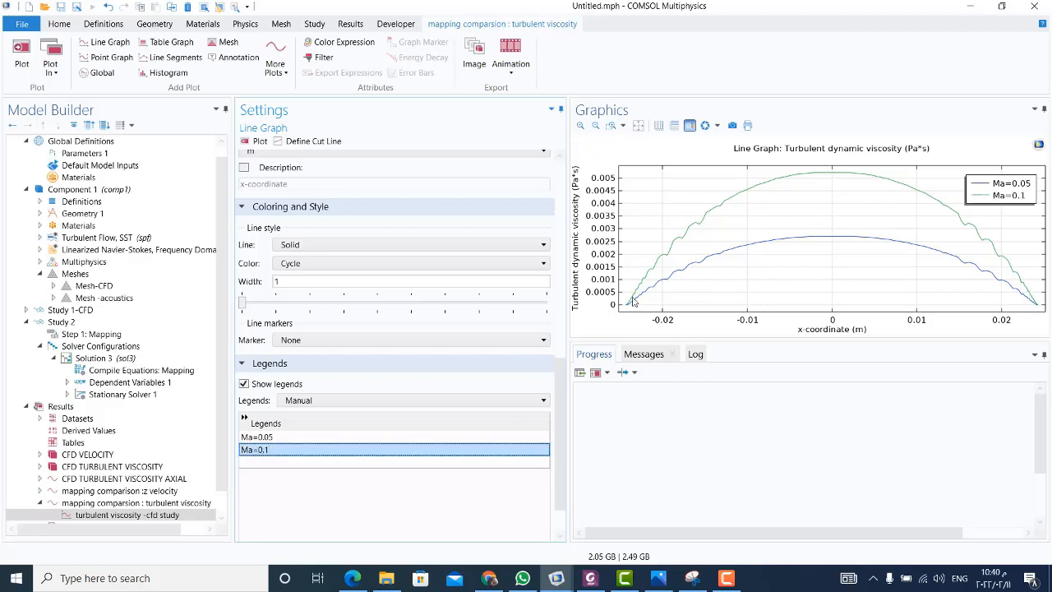
click(293, 496)
drag(222, 470, 223, 493)
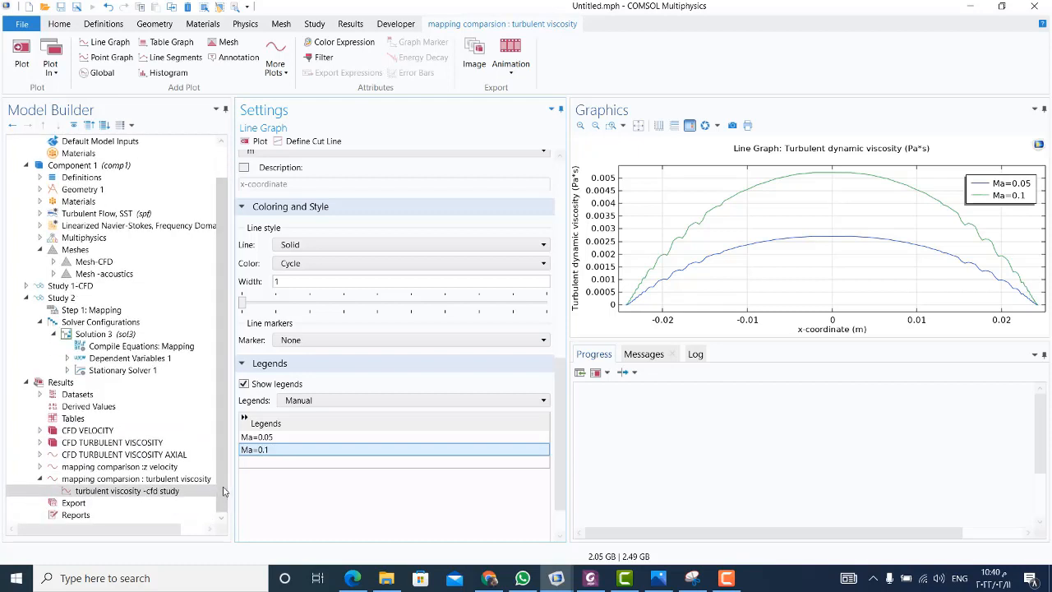
click(725, 577)
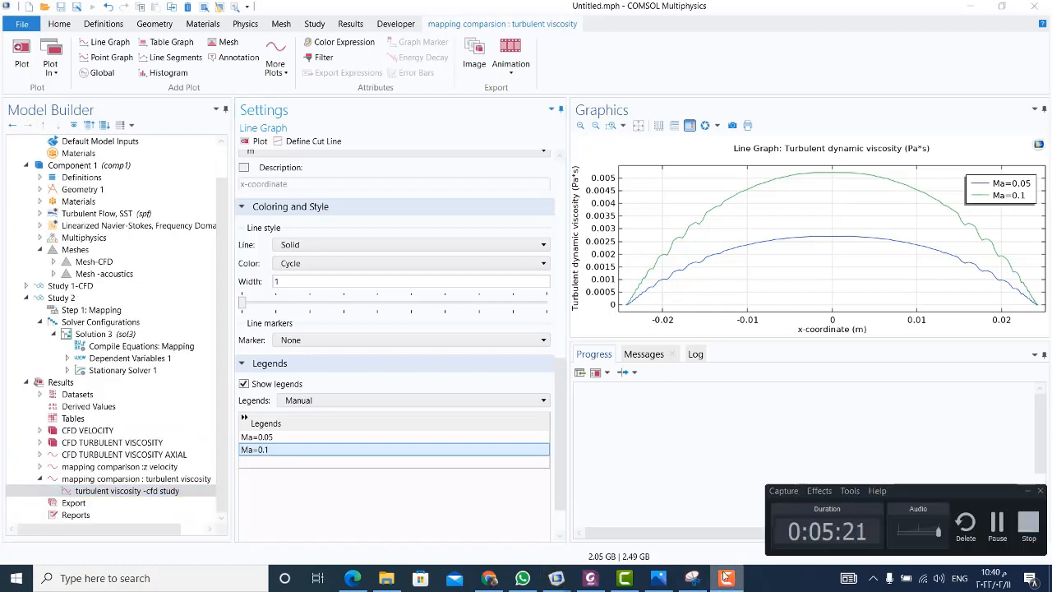
click(725, 577)
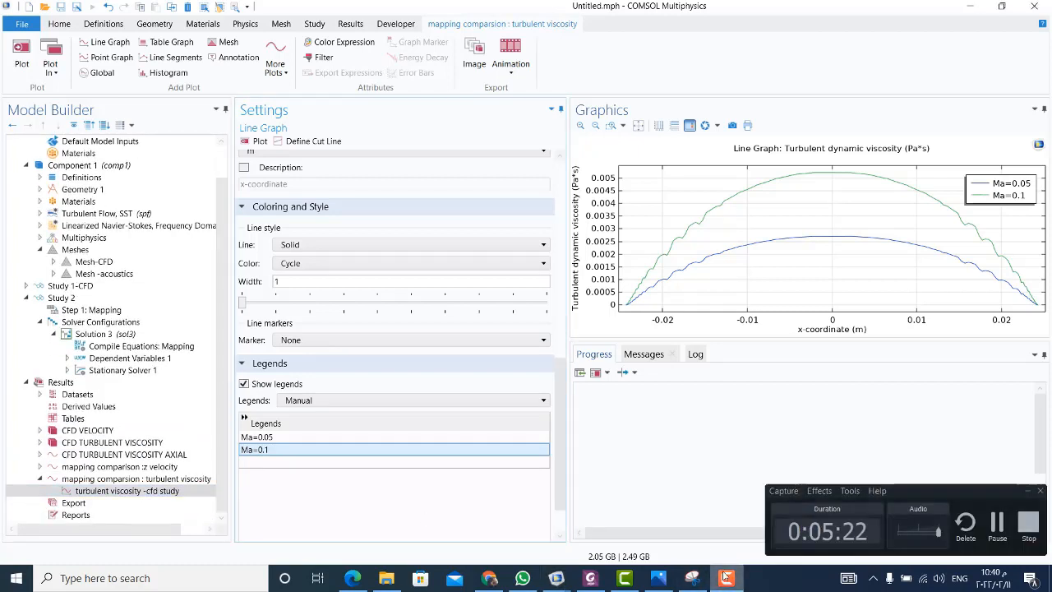
Add a second line graph to the turbulent viscosity comparison group and label it "turbulent viscocity -mapped study".
click(135, 481)
right_click(135, 482)
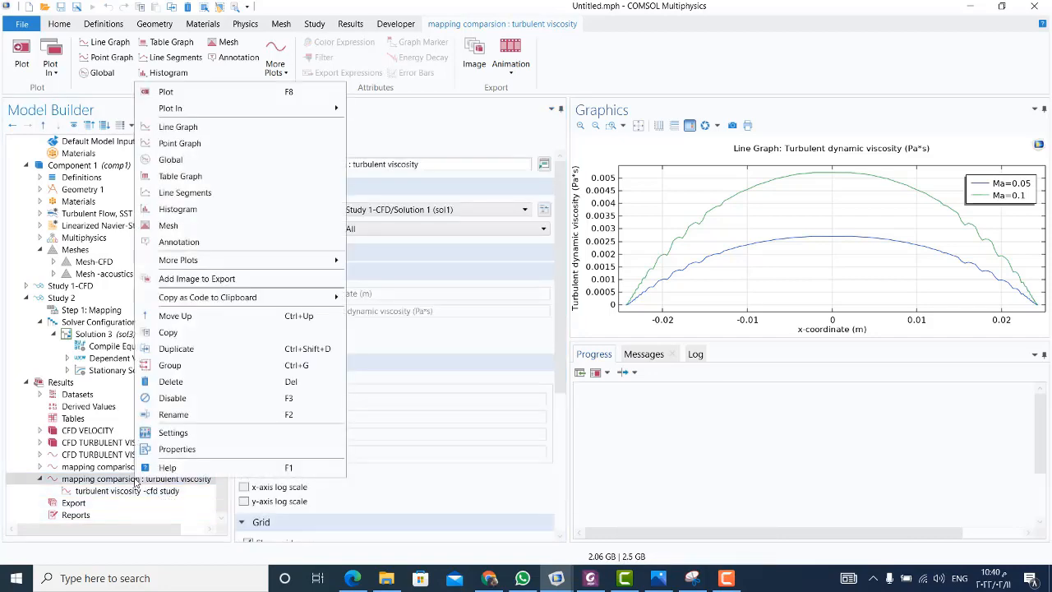
click(197, 127)
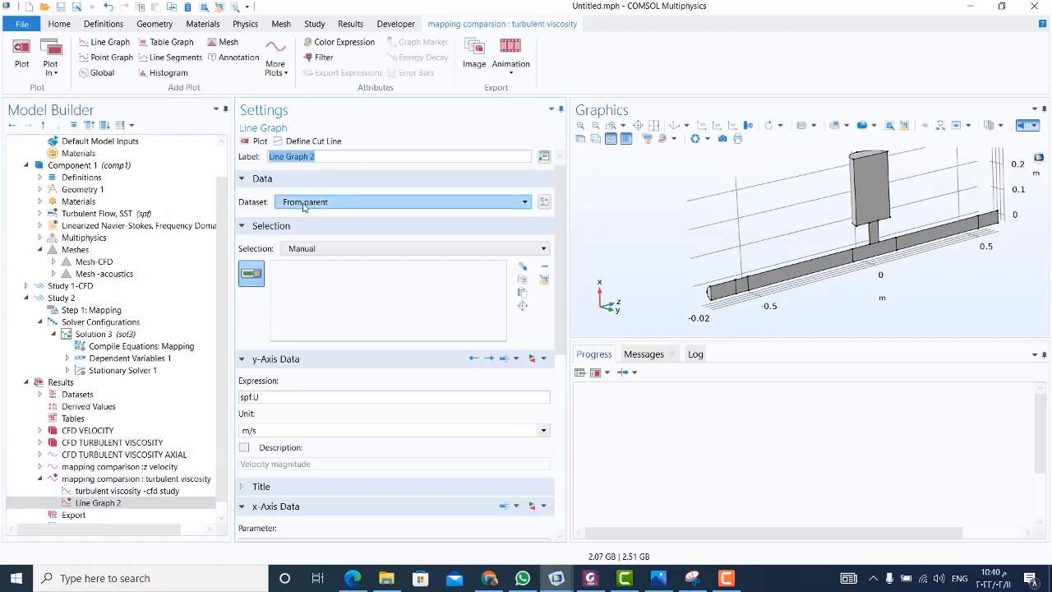
text(turbulent viscocity)
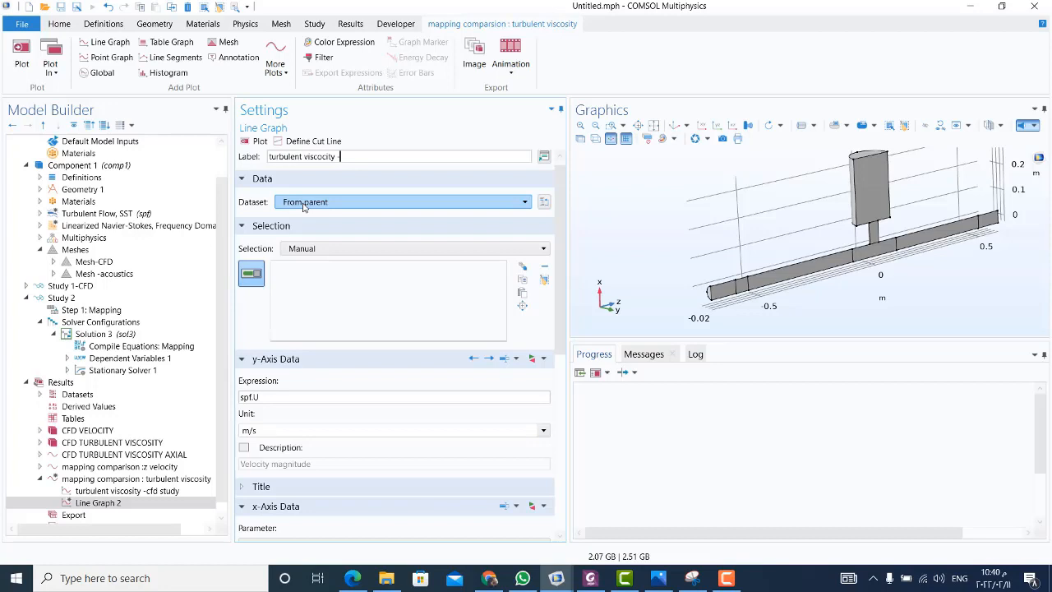
text( -mapped study)
Select edge 12 for the mapped-study line graph and set its dataset to Study 2/Solution 3 (sol3).
click(298, 276)
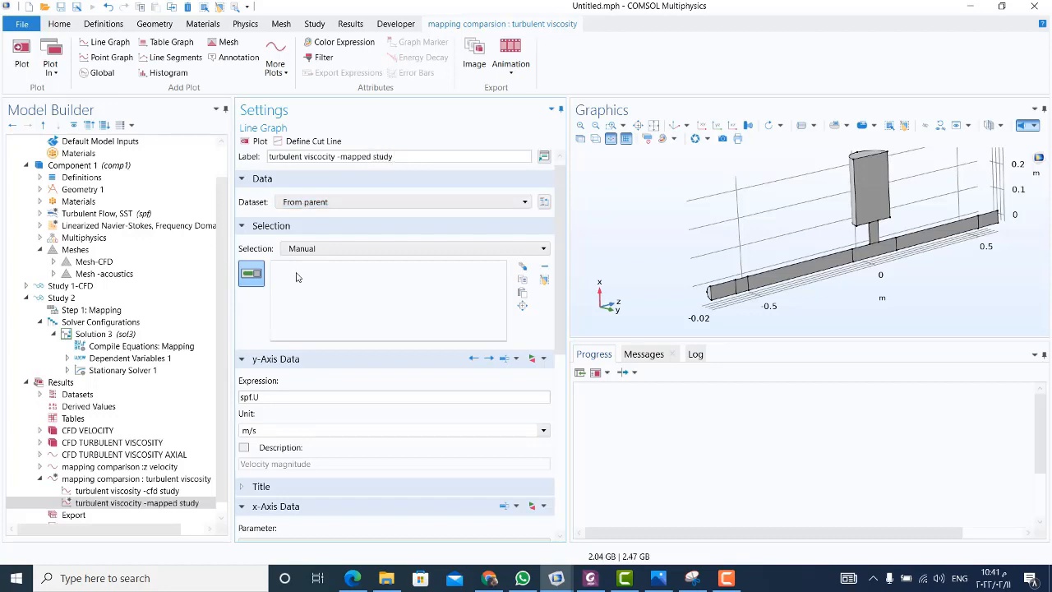
click(853, 258)
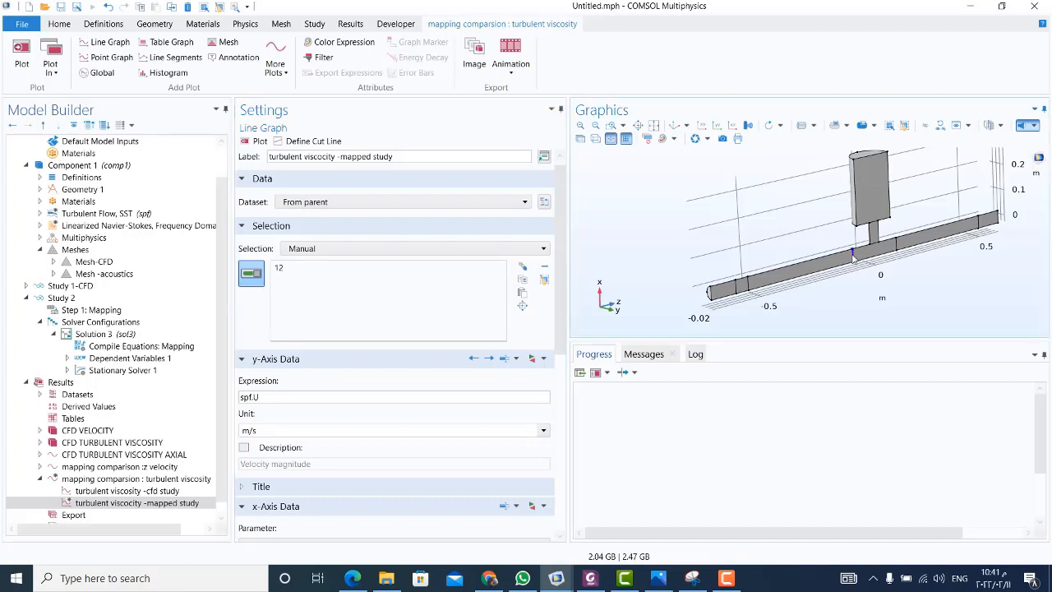
click(341, 201)
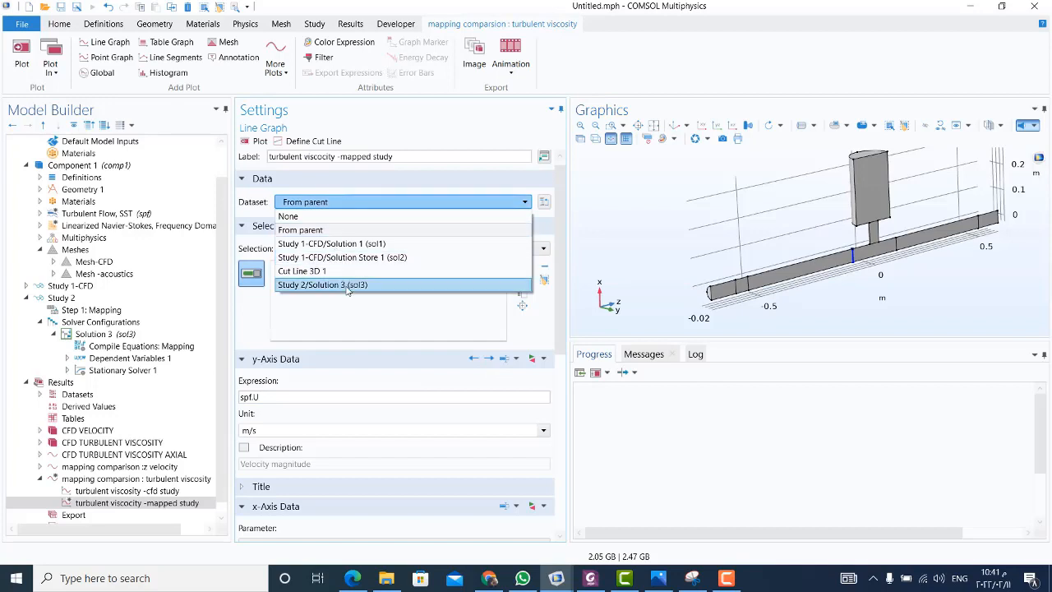
click(346, 285)
click(277, 415)
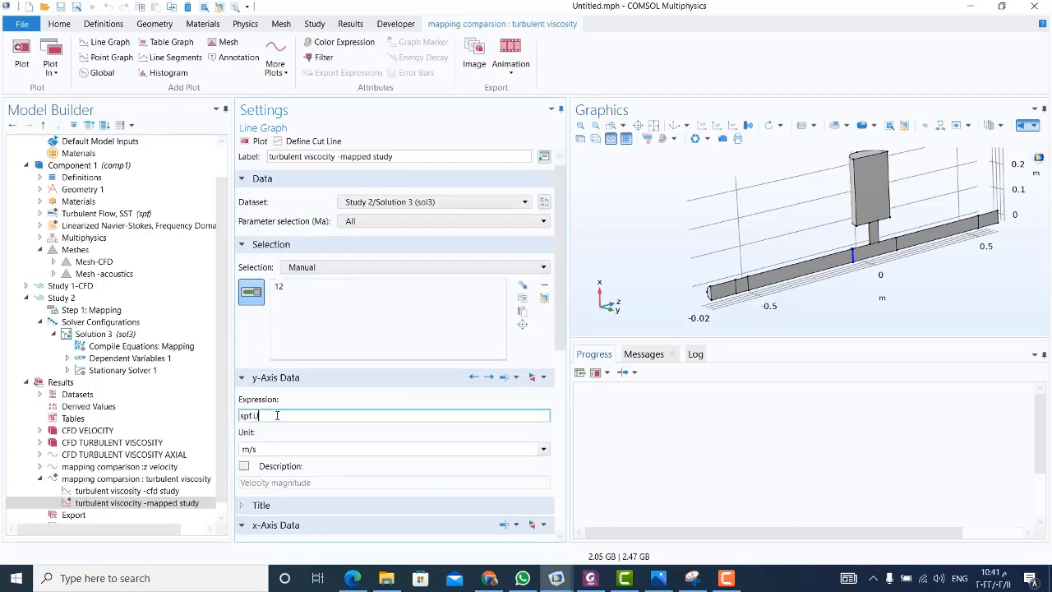
click(510, 378)
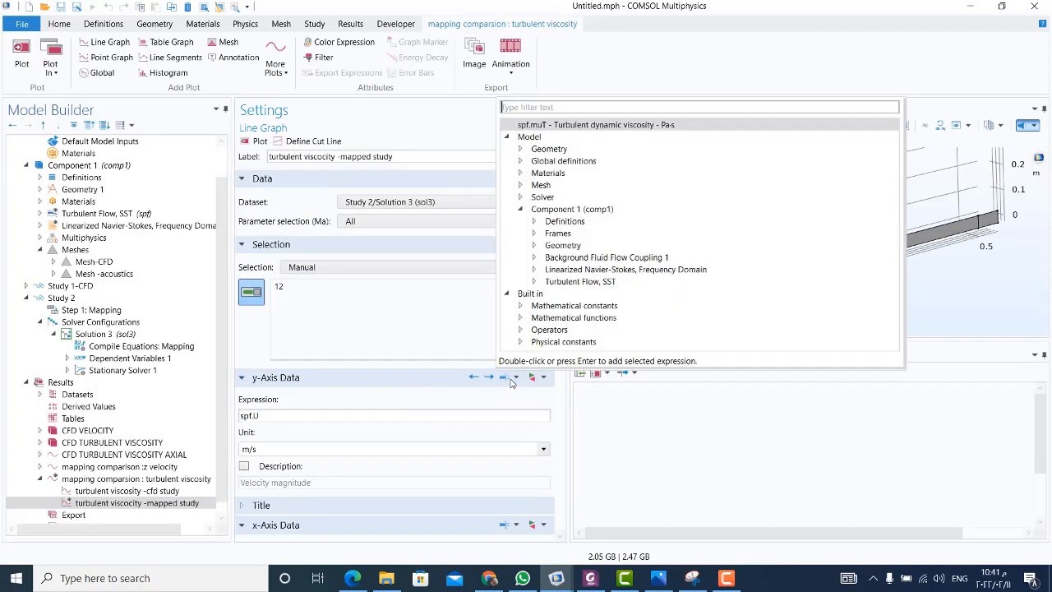
double_click(602, 258)
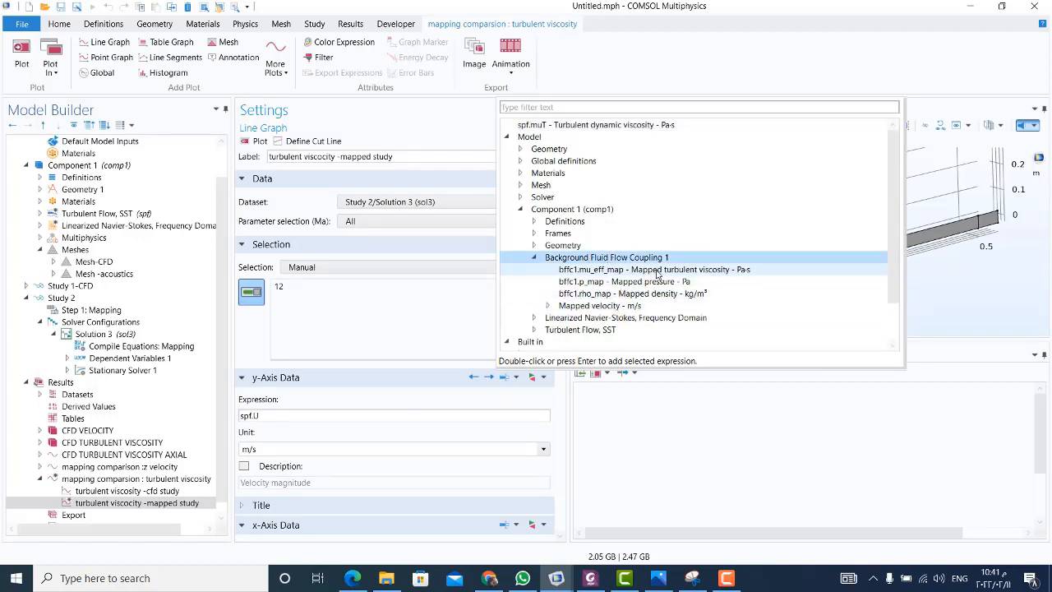
double_click(624, 269)
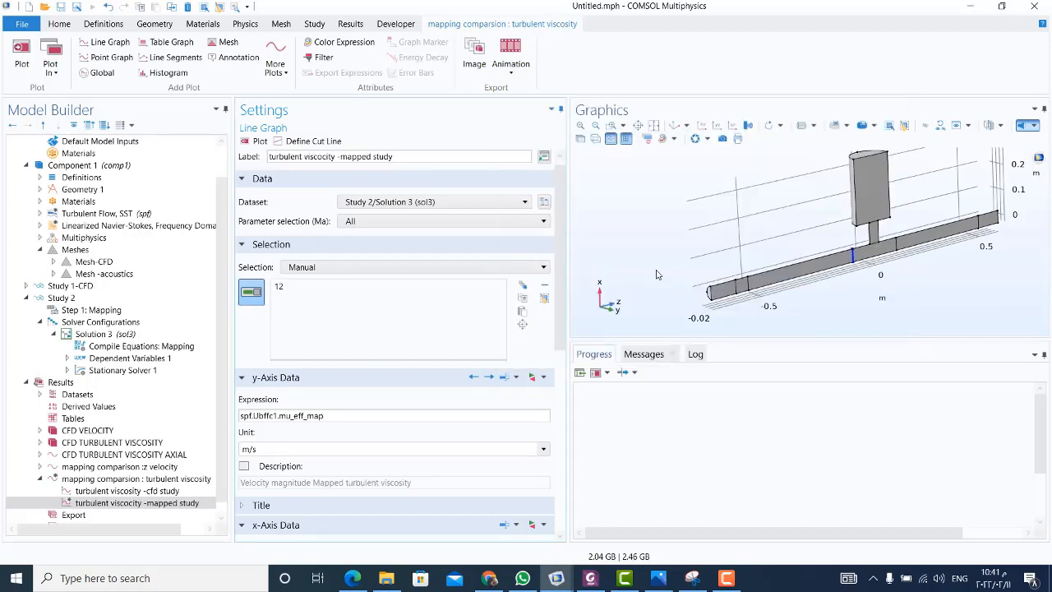
Replace the mapped-study line graph's y-axis expression with the background fluid flow coupling's mapped turbulent viscosity, bffc1.mu_eff_map.
click(244, 417)
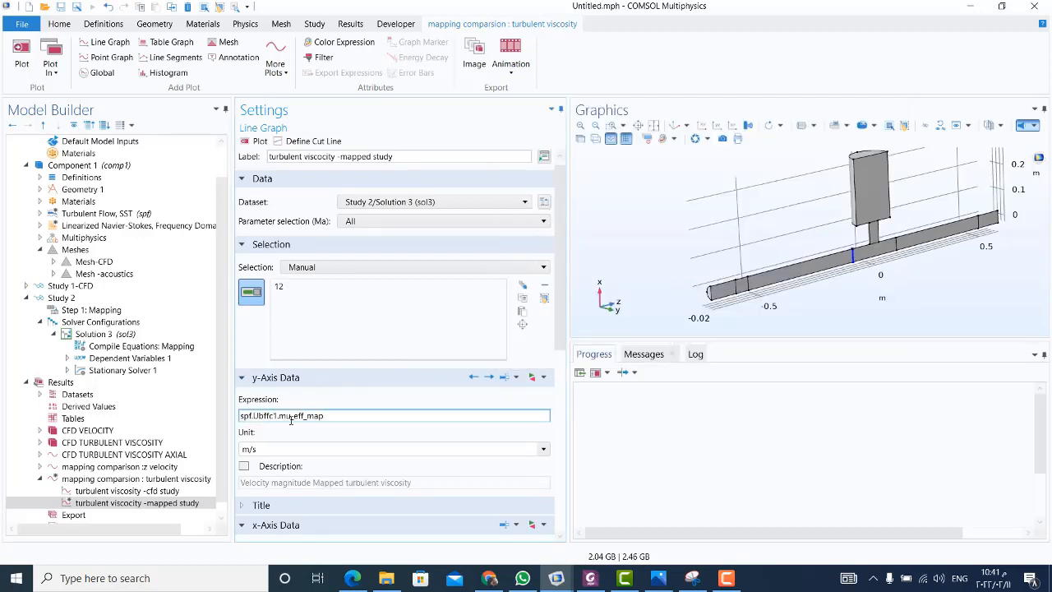
key(ctrl+a)
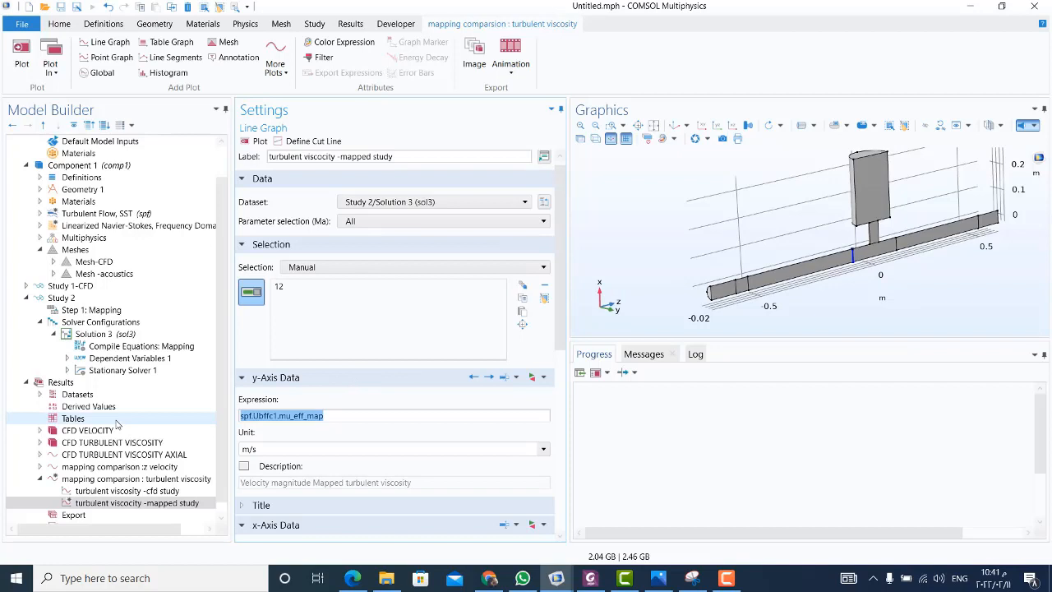
key(BackSpace)
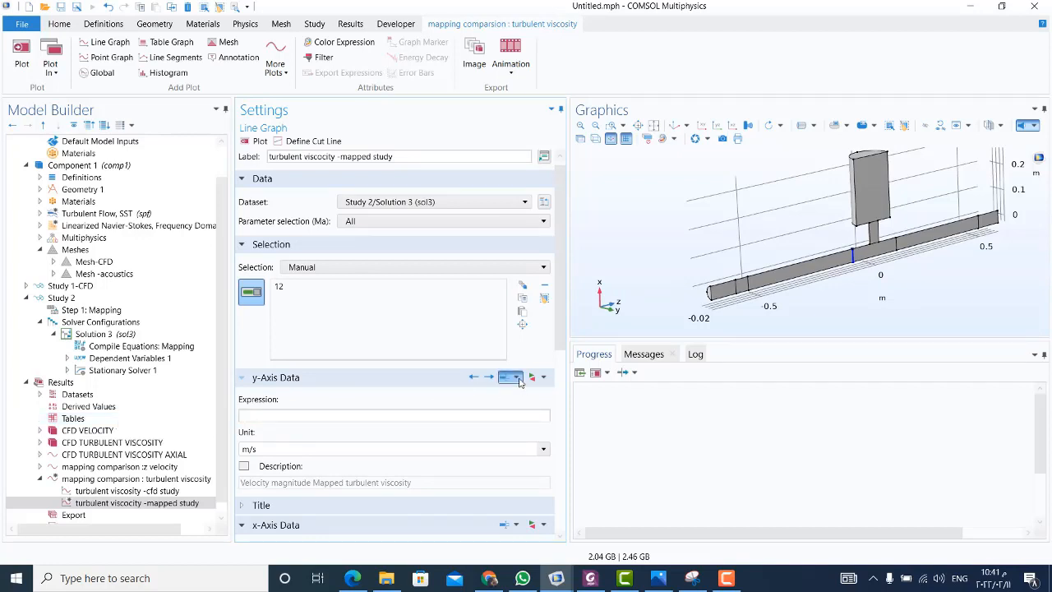
click(520, 381)
double_click(621, 270)
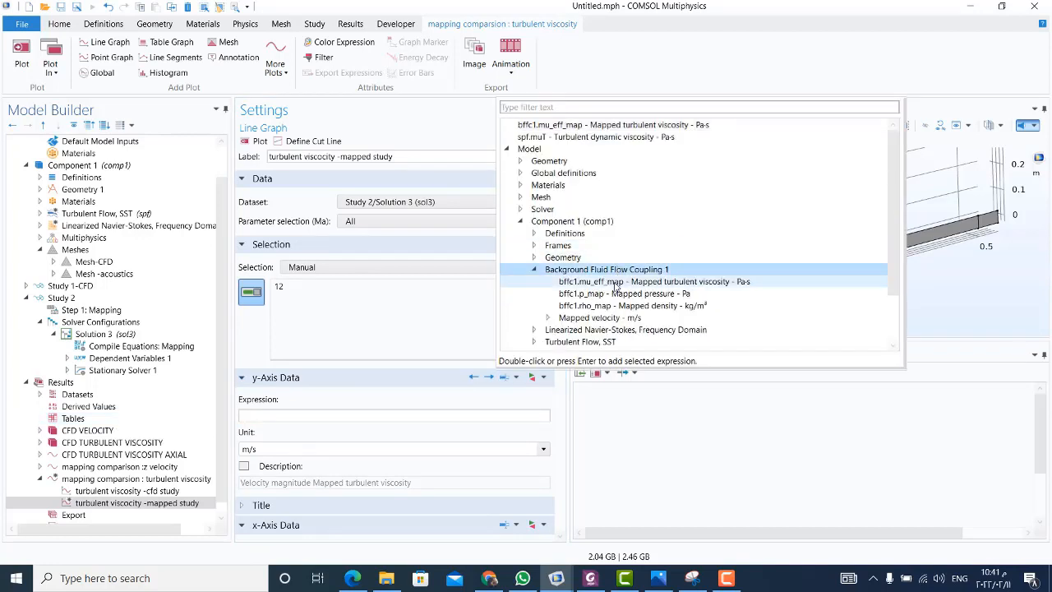
click(615, 282)
double_click(623, 282)
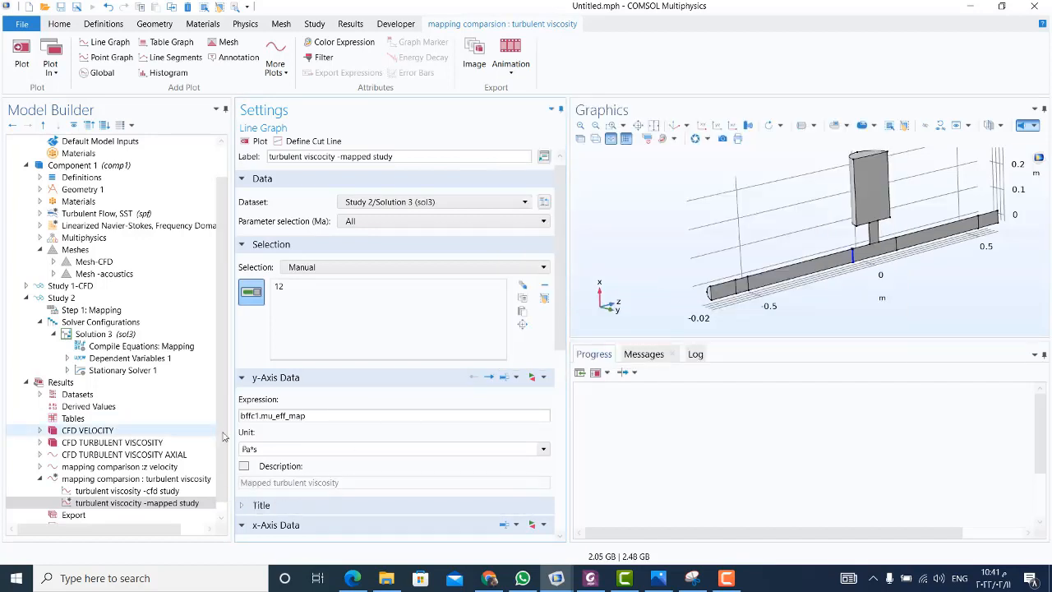
Set the mapped-study turbulent viscosity line graph to a Dashed line and its x-axis parameter to the expression x.
drag(564, 343, 561, 491)
click(283, 317)
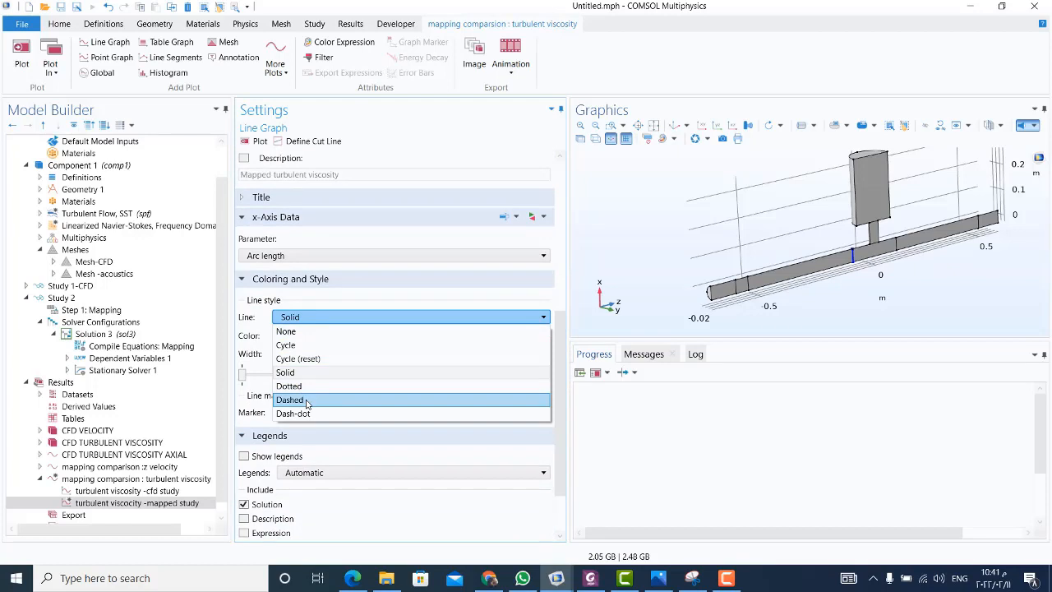
click(308, 400)
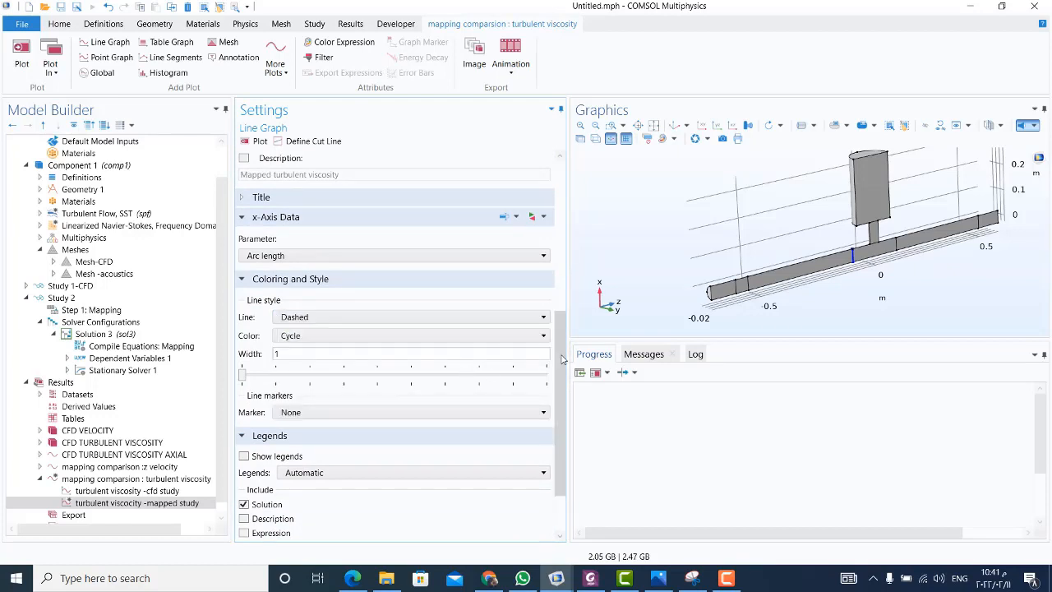
click(324, 256)
click(311, 299)
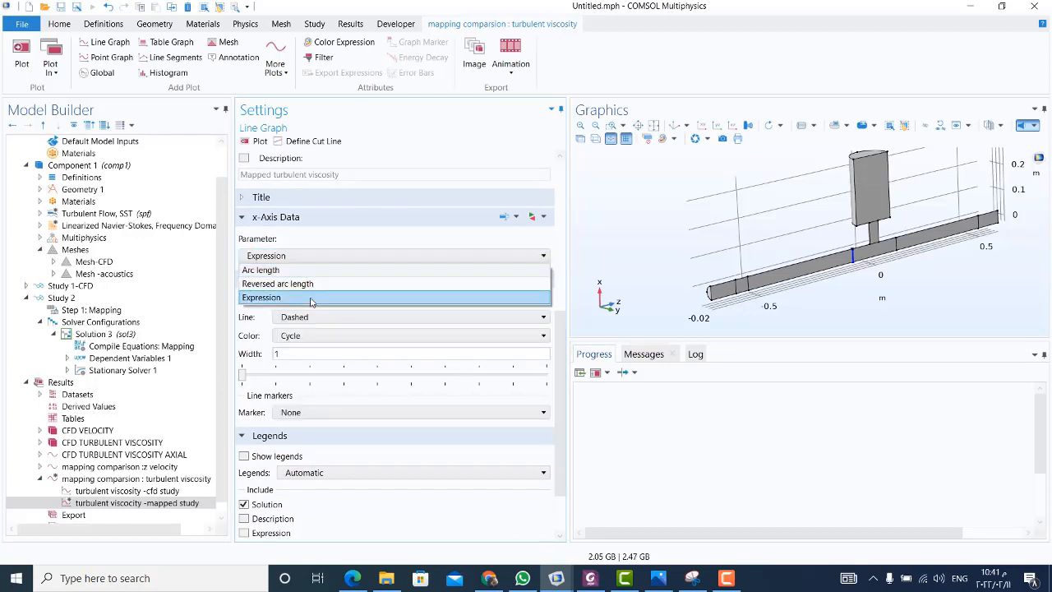
drag(289, 290, 74, 286)
text(x)
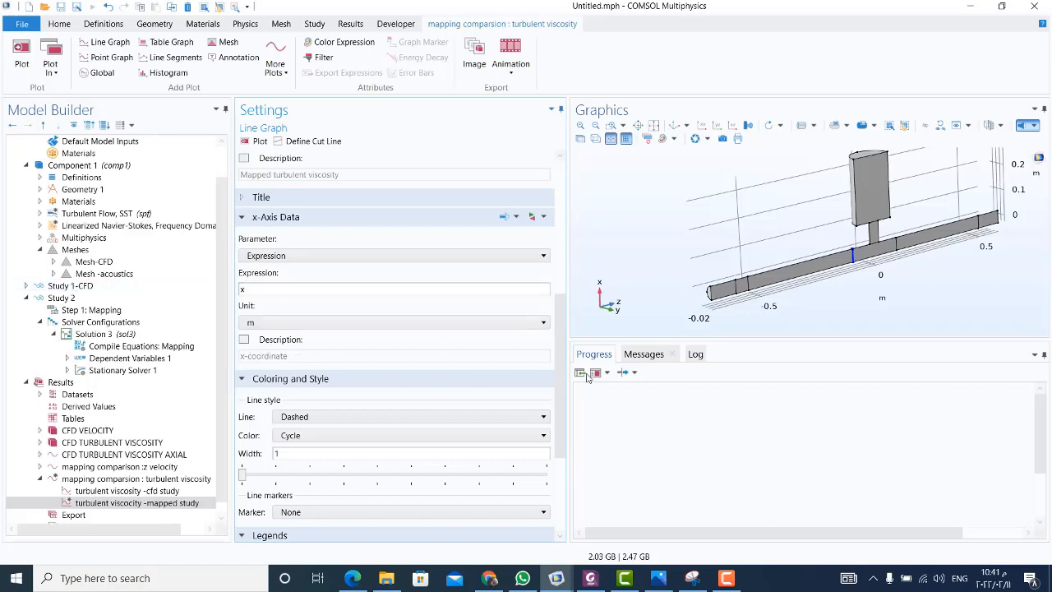
Show the legends of the mapped-study turbulent viscosity line graph and set them to Manual.
drag(562, 393, 566, 476)
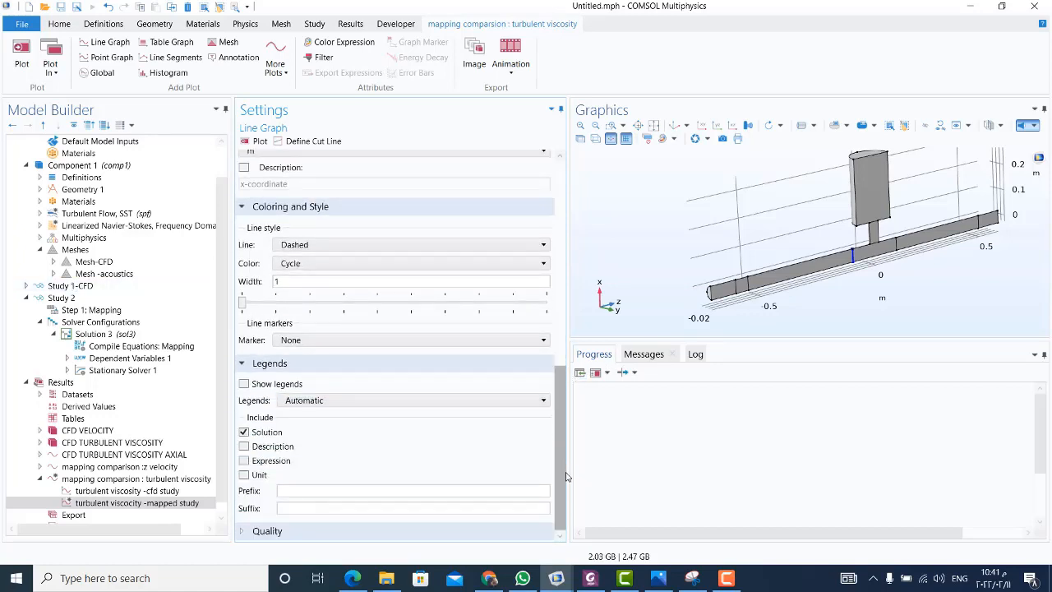
click(264, 386)
click(298, 400)
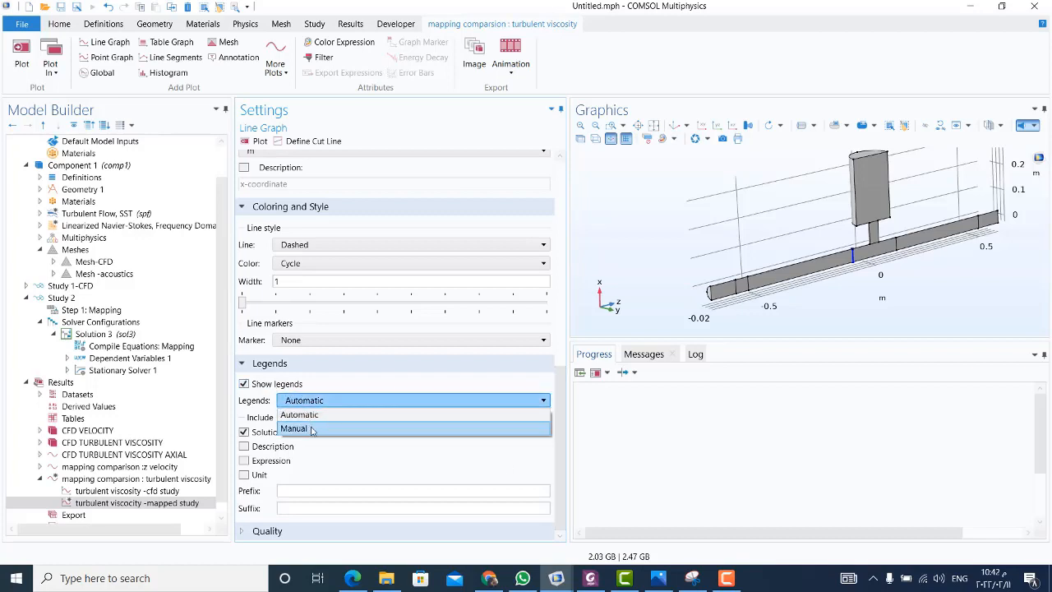
click(312, 429)
Enter Ma=0.05 and Ma=0.1 as the mapped-study line graph's legend entries and plot the graph.
click(282, 440)
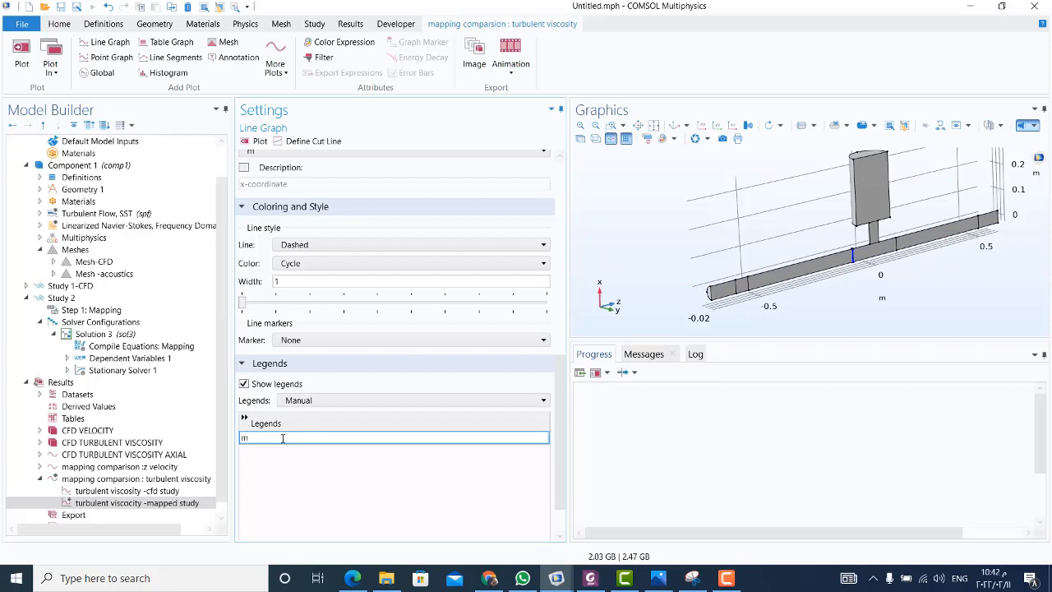
text(Ma=0.05)
key(Return)
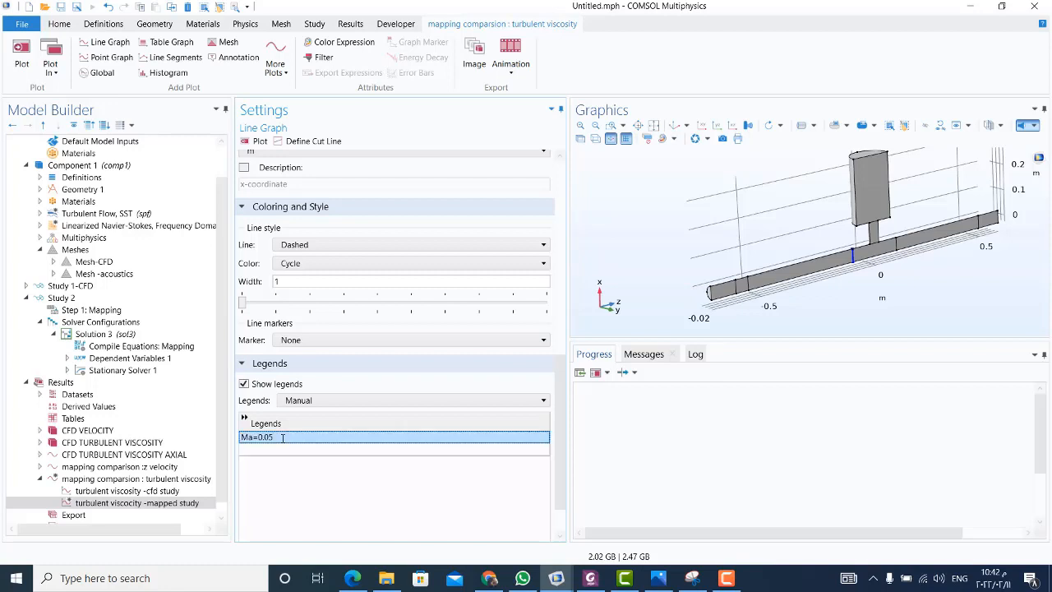
click(278, 449)
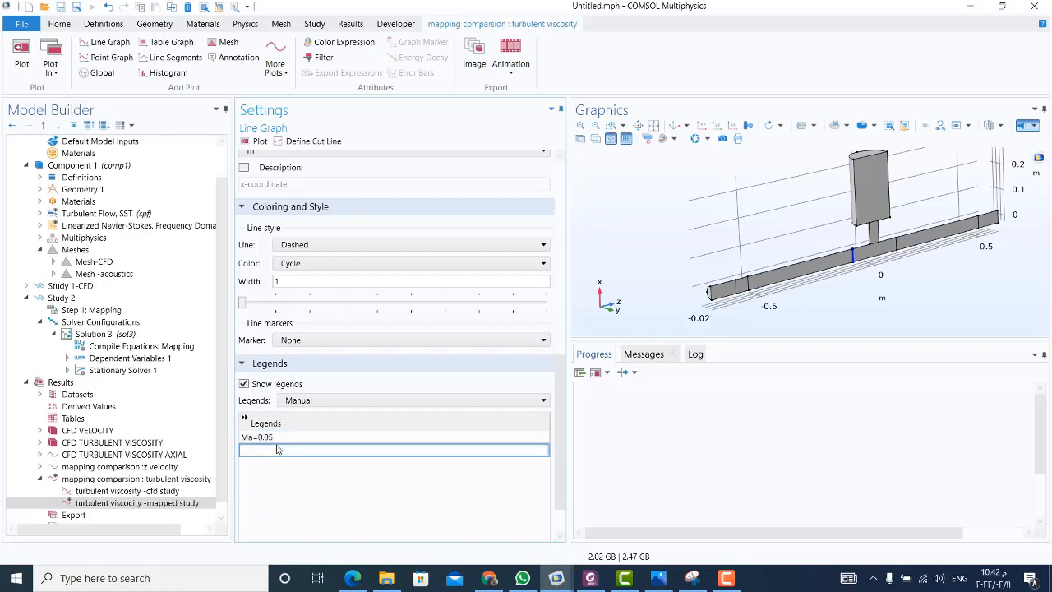
text(Ma=0.1)
key(Return)
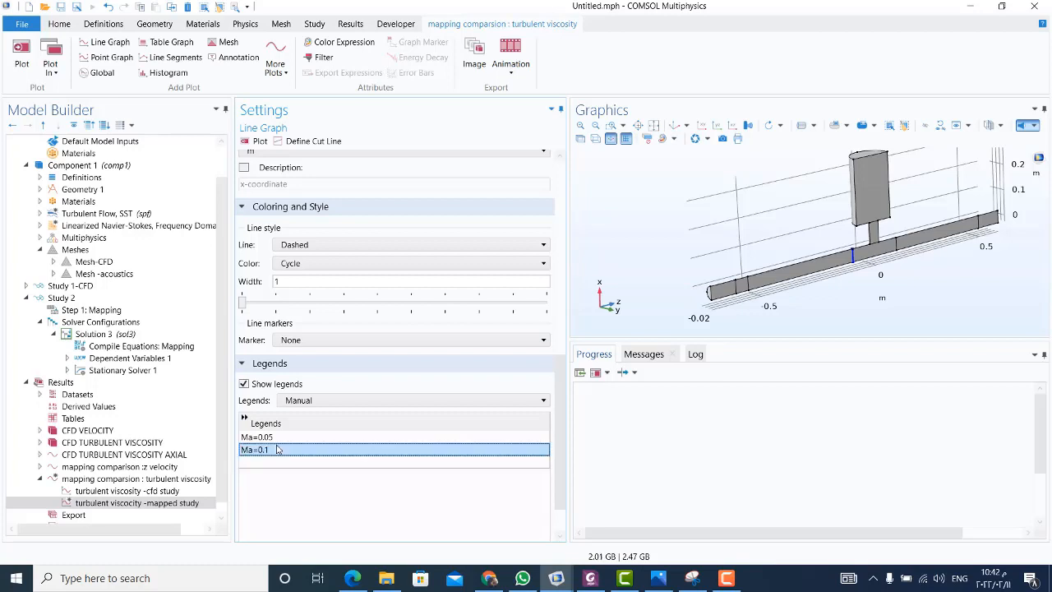
click(260, 143)
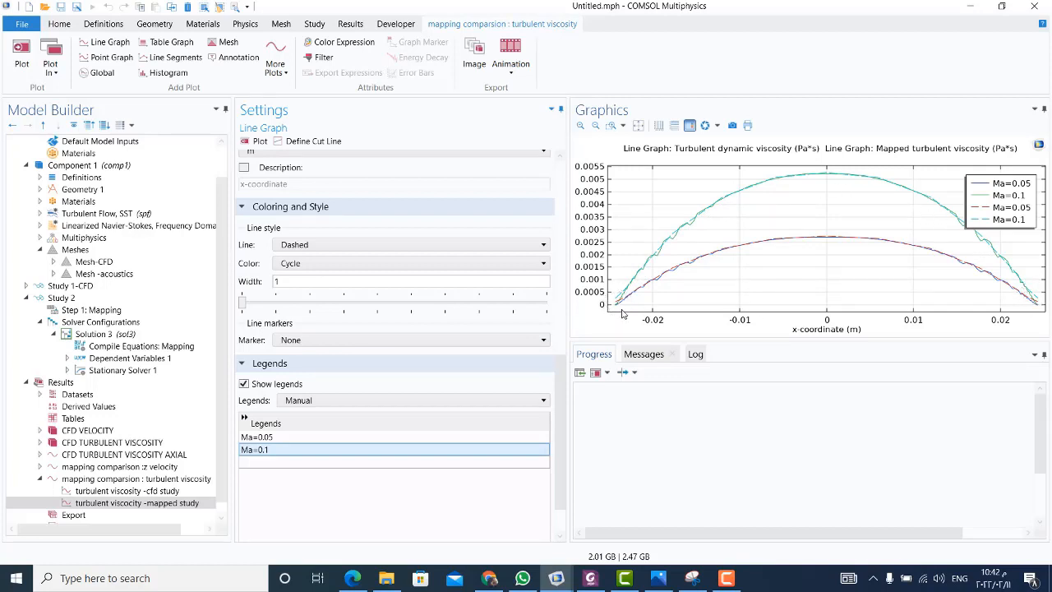
Review the z velocity comparison plot and the turbulent viscosity comparison plot, checking the CFD curves against the mapped ones.
click(39, 479)
click(81, 479)
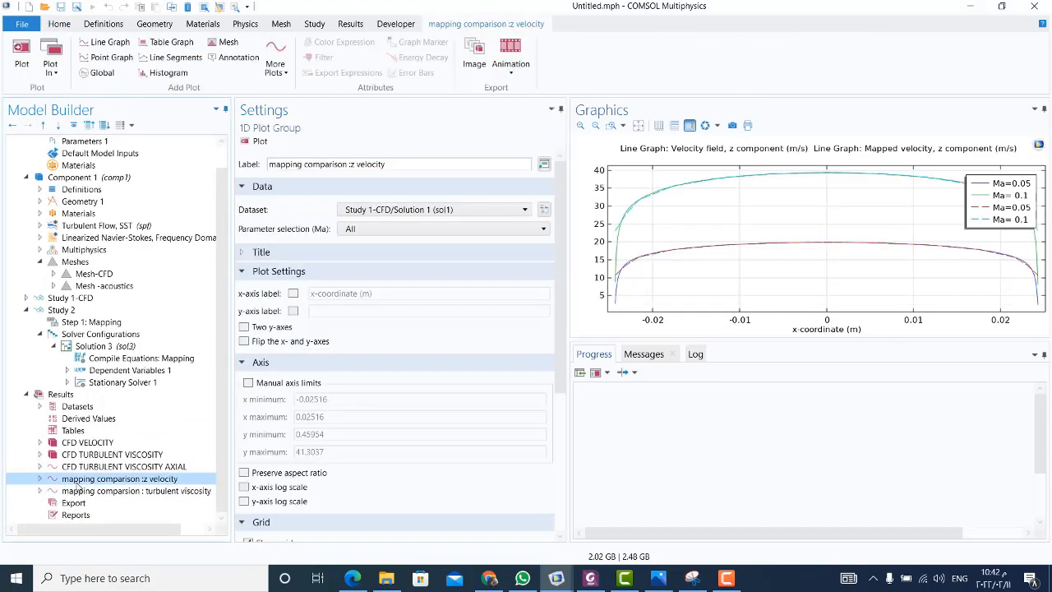
click(81, 492)
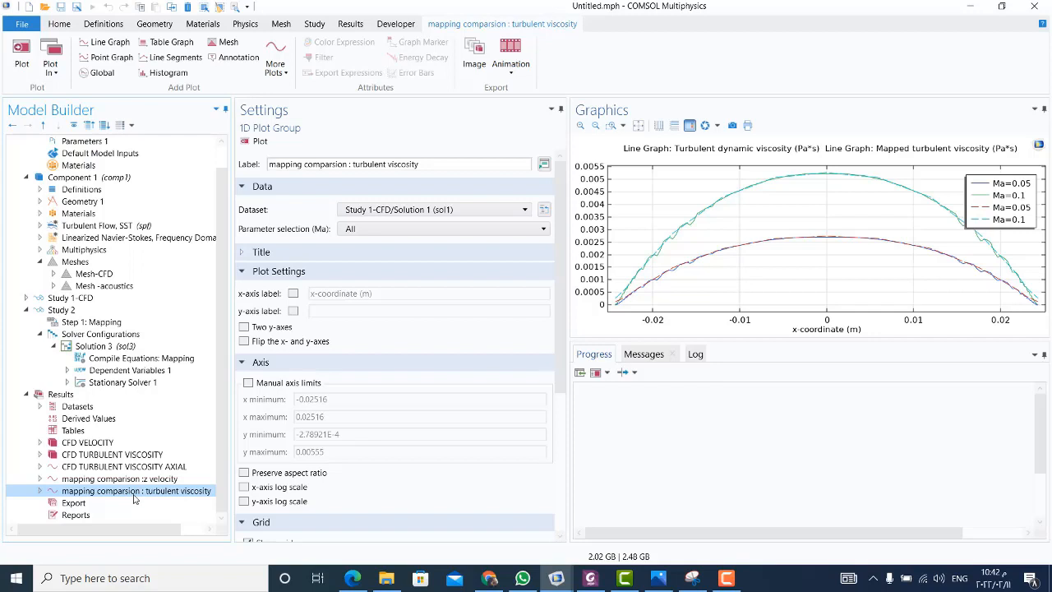
click(727, 578)
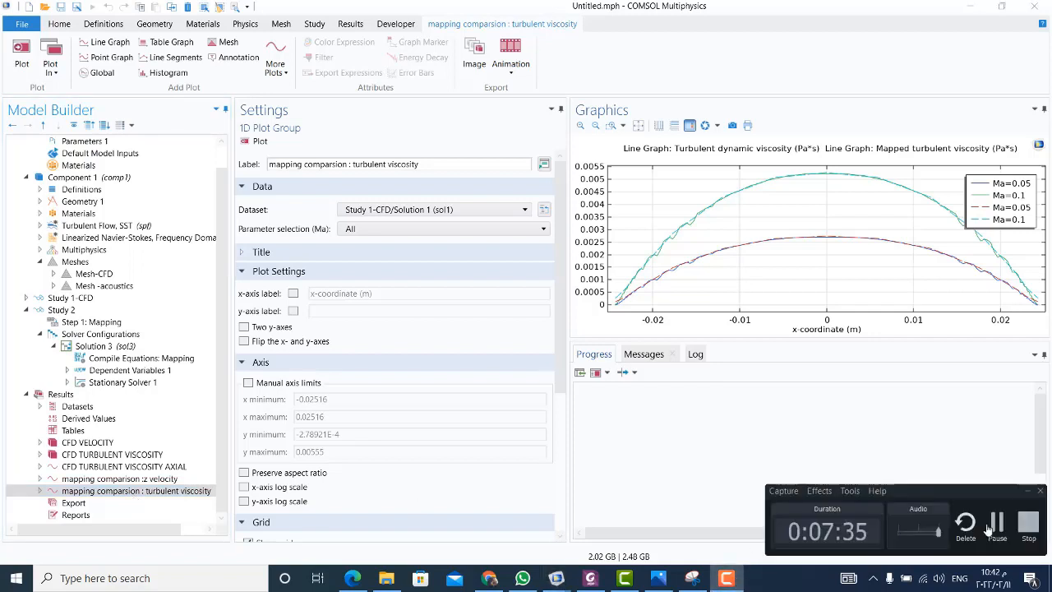